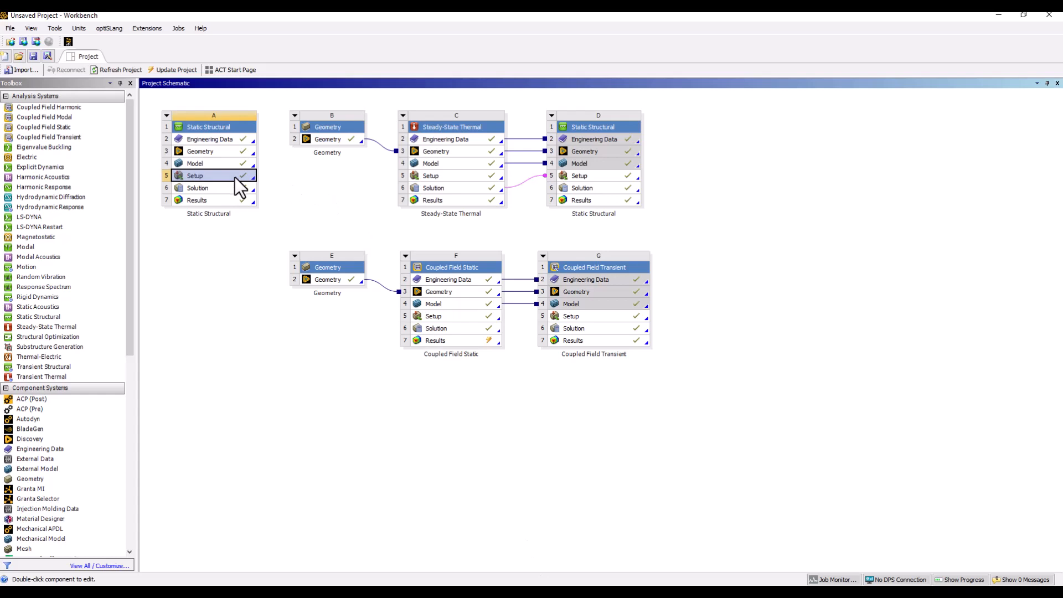
Switch from the project schematic to the Mechanical window of Static Structural system A
left_click(271, 184)
left_click(609, 594)
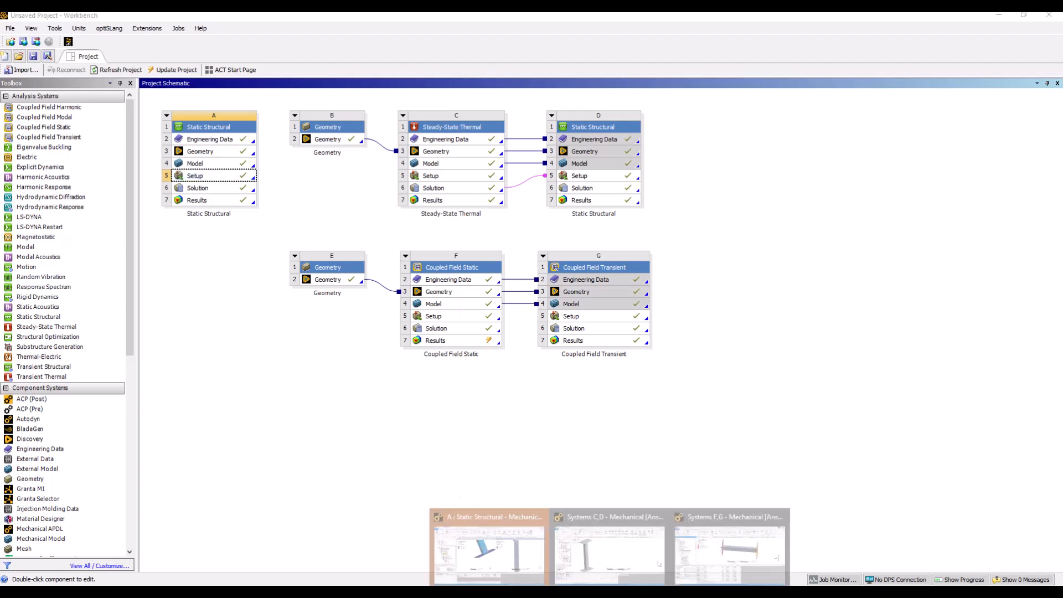
left_click(501, 549)
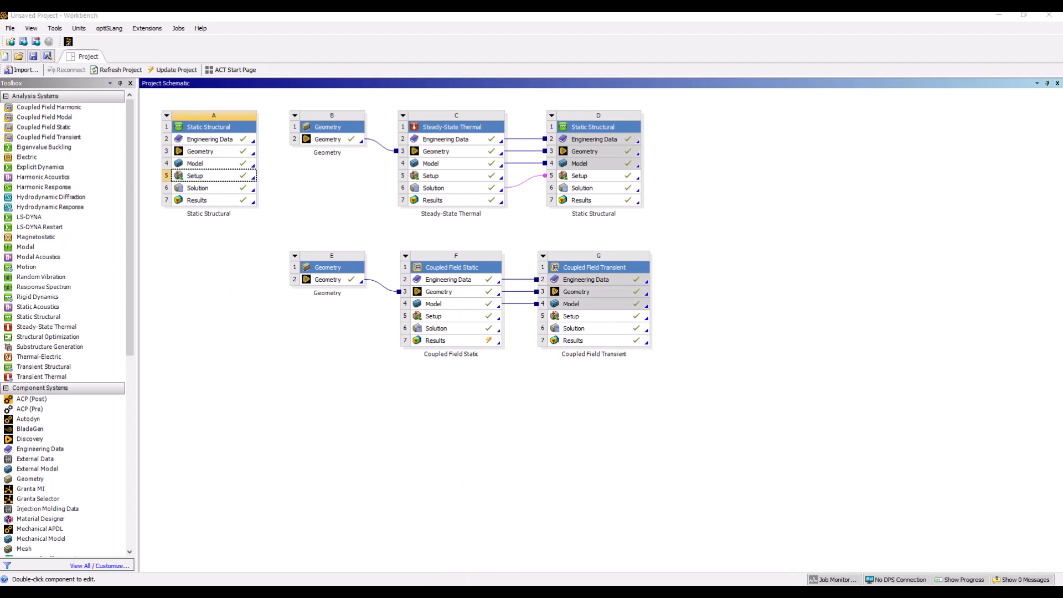
left_click(963, 54)
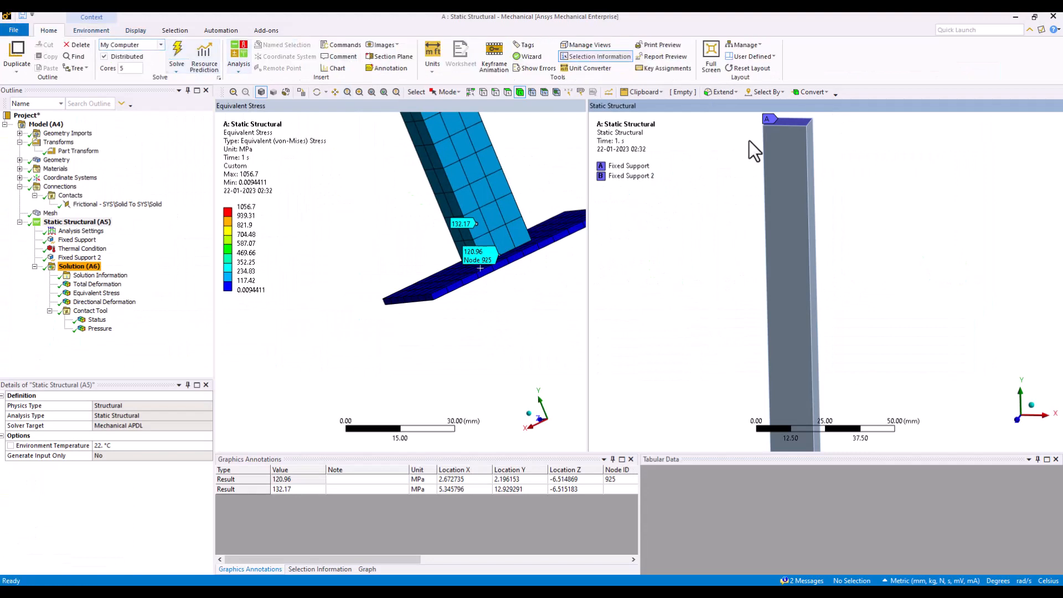
Reduce the graphics display to a single viewport showing the Static Structural model
left_click(136, 30)
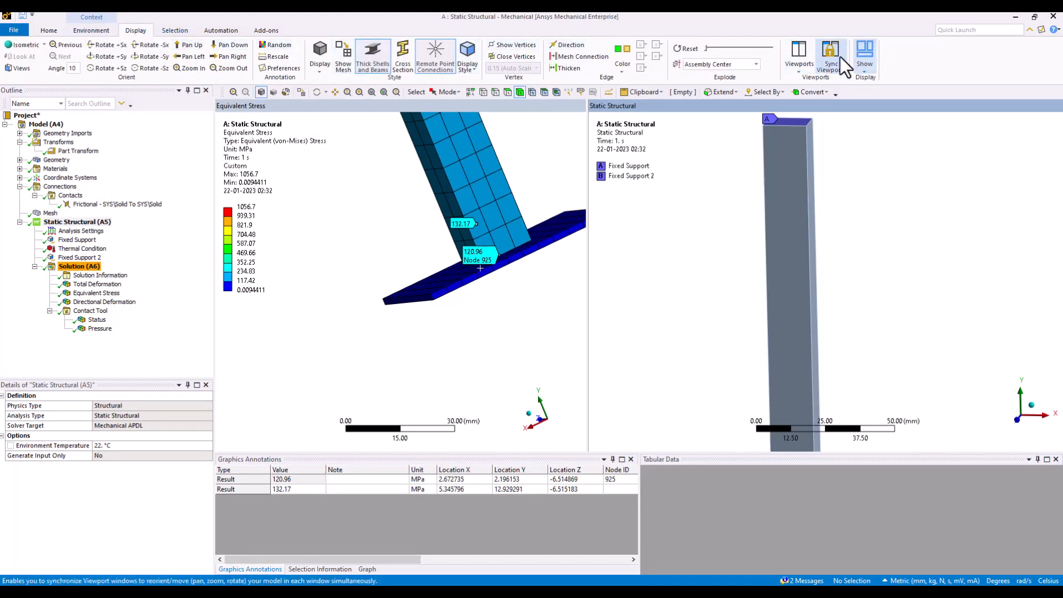
left_click(807, 65)
left_click(811, 80)
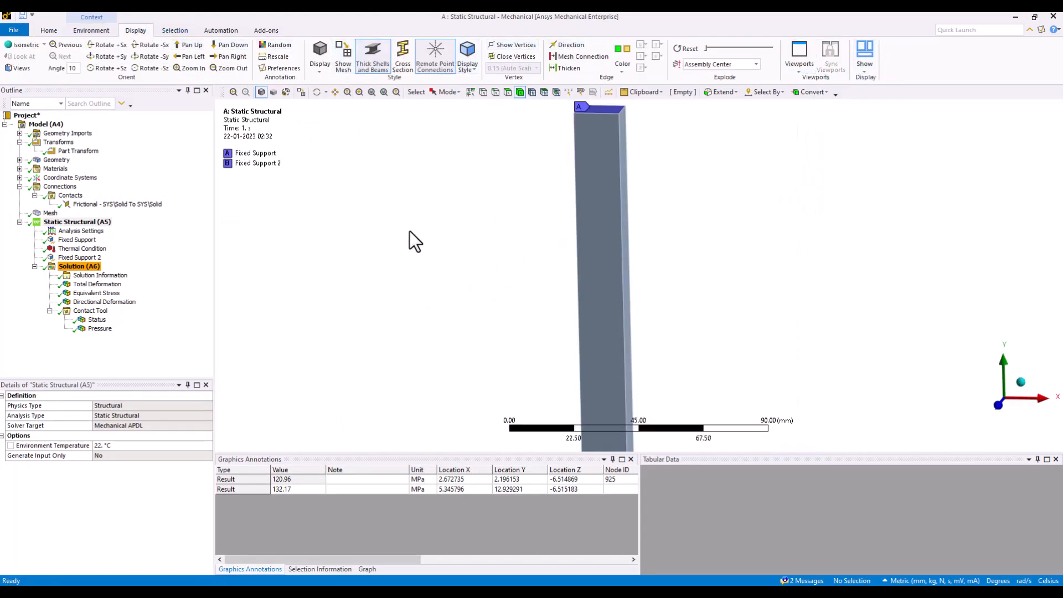
Examine the column and base plate, then inspect the gap between them in a front view
scroll(402, 233, "down", 3)
scroll(404, 238, "up", 2)
scroll(403, 237, "down", 2)
middle_click_drag(419, 257, 453, 259)
mouse_move(554, 219)
middle_mouse_down()
mouse_move(553, 231)
mouse_move(550, 214)
mouse_move(539, 226)
middle_mouse_up()
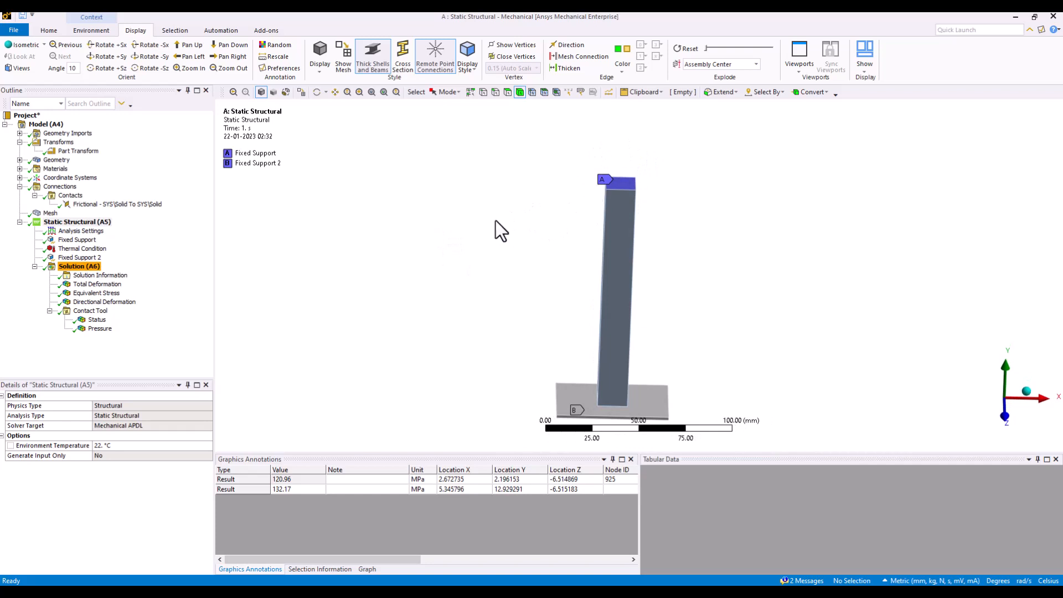
scroll(499, 332, "up", 1)
middle_click_drag(557, 392, 565, 363)
scroll(574, 367, "up", 4)
middle_click_drag(626, 381, 616, 277, "ctrl")
scroll(584, 333, "up", 3)
scroll(536, 377, "up", 5)
middle_click_drag(539, 376, 597, 327, "ctrl")
left_click(1009, 401)
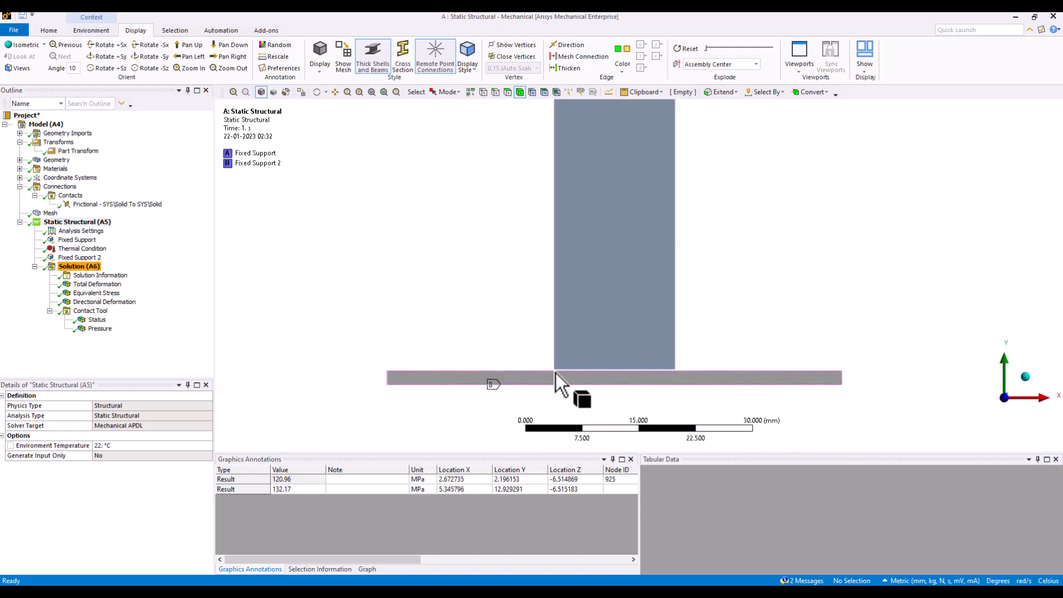
Examine the full column and plate with both fixed supports, ending with a close look at the column's lower end
scroll(561, 365, "down", 8)
middle_click_drag(550, 198, 497, 304, "ctrl")
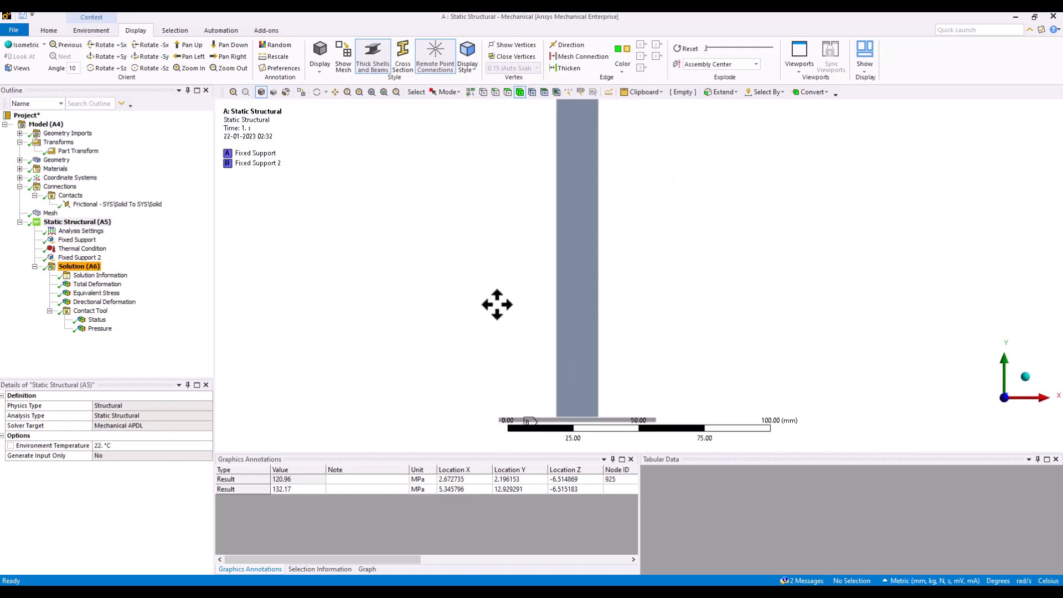
scroll(500, 279, "down", 3)
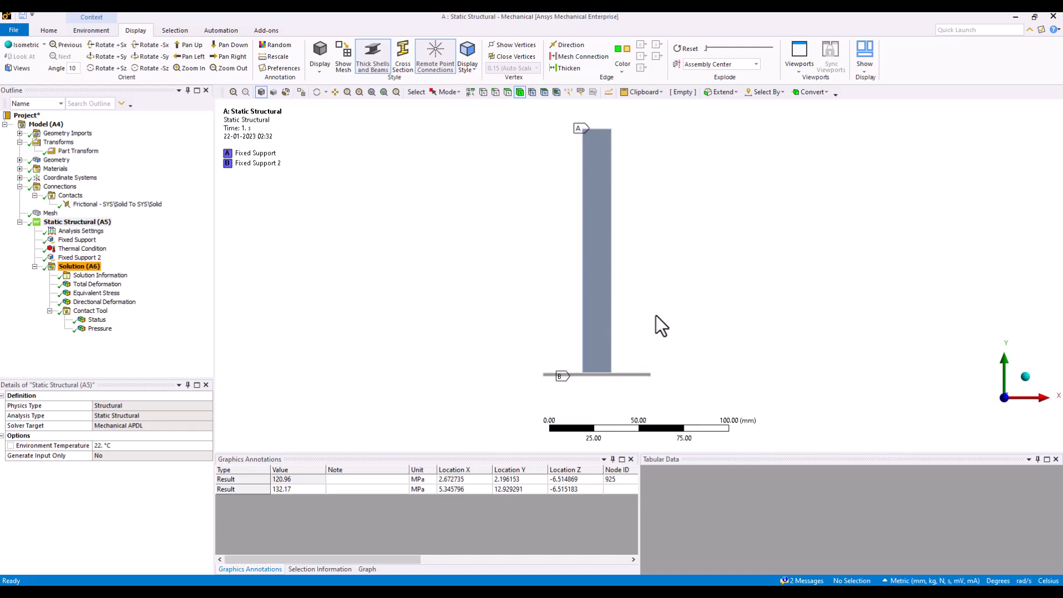
middle_click_drag(654, 320, 665, 330)
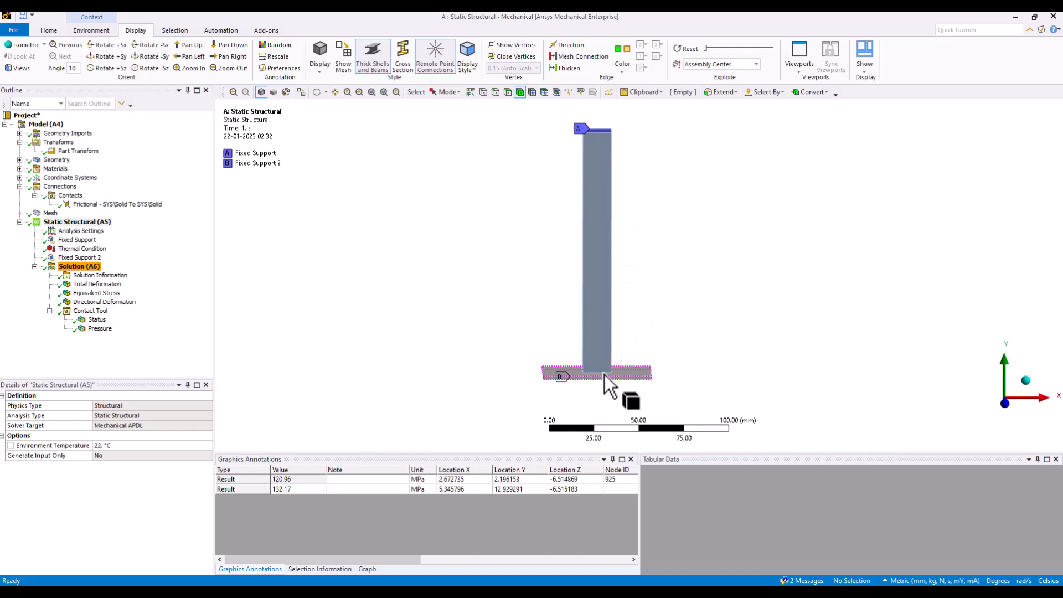
middle_click_drag(680, 311, 705, 310)
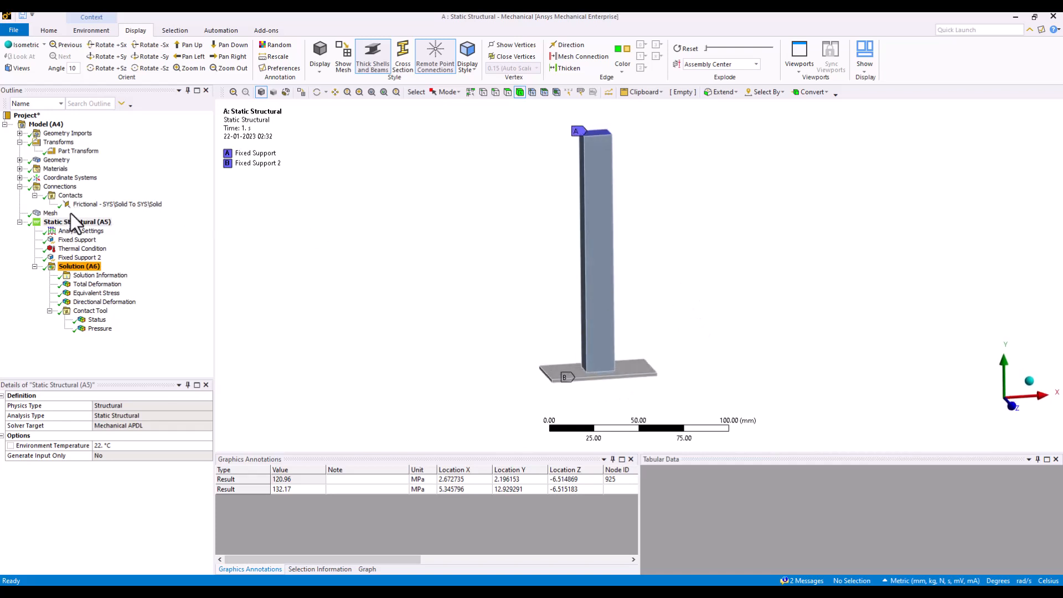
scroll(612, 375, "up", 1)
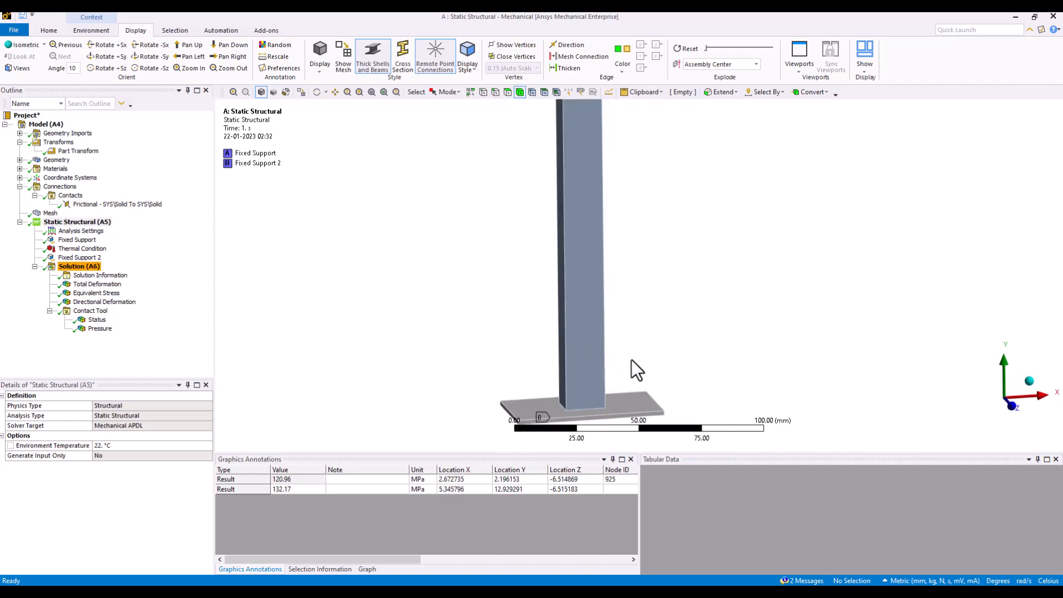
middle_click_drag(633, 361, 681, 268, "ctrl")
scroll(620, 327, "up", 5)
middle_click_drag(622, 326, 609, 276, "ctrl")
middle_click_drag(562, 327, 537, 311)
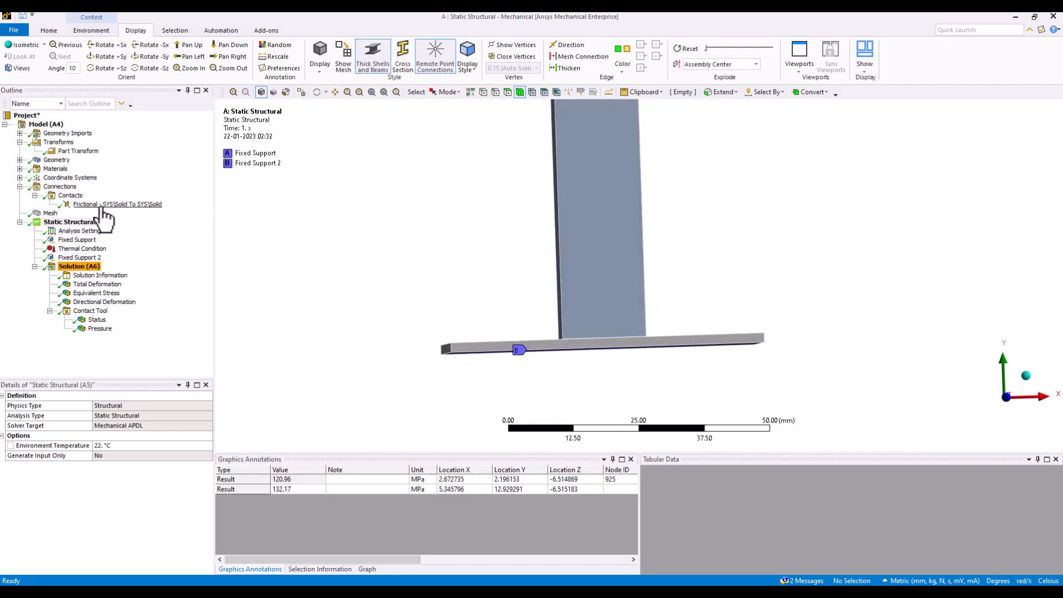
right_click(56, 187)
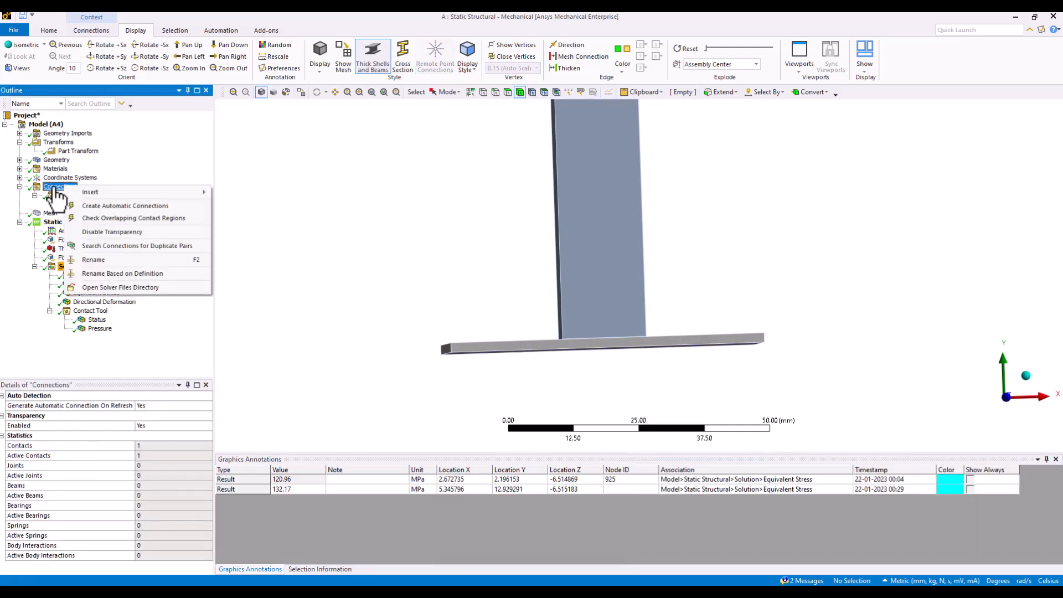
mouse_move(186, 192)
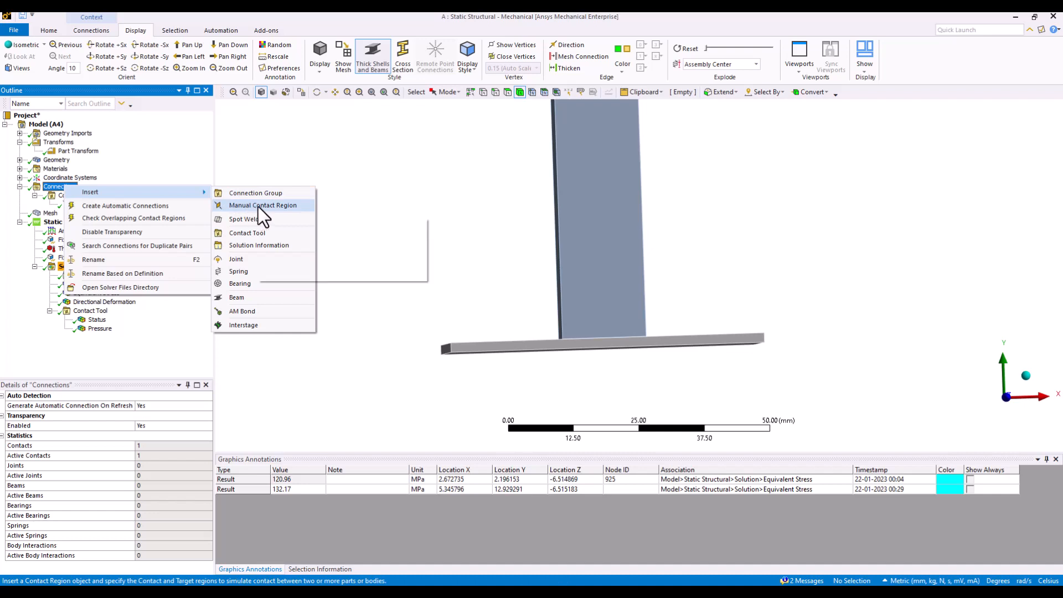
left_click(417, 189)
Review the settings of the frictional contact between column and plate, including its contact bodies, type and friction coefficient
left_click(107, 205)
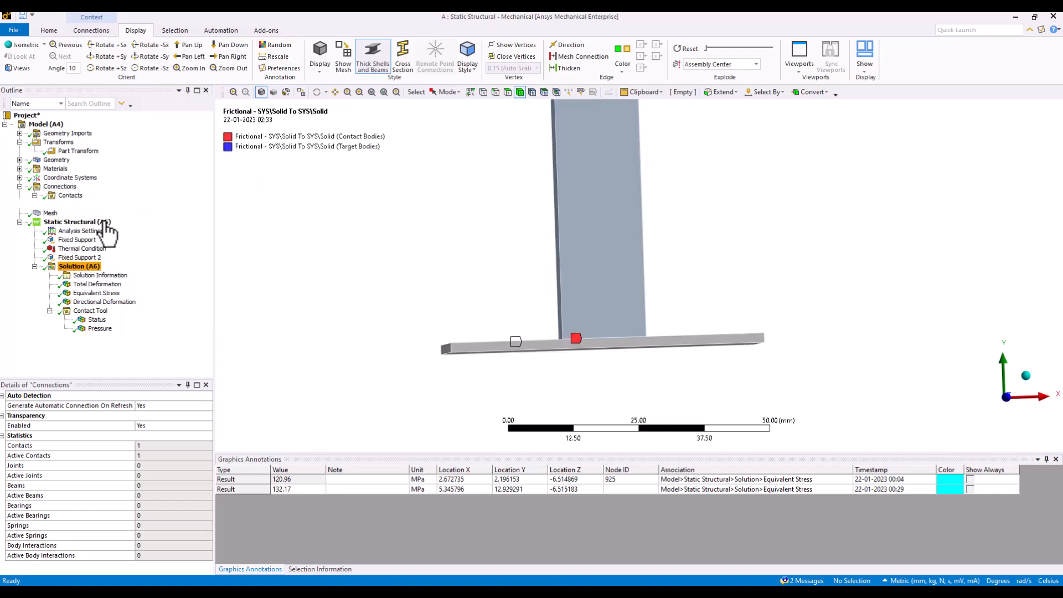
scroll(154, 503, "down", 5)
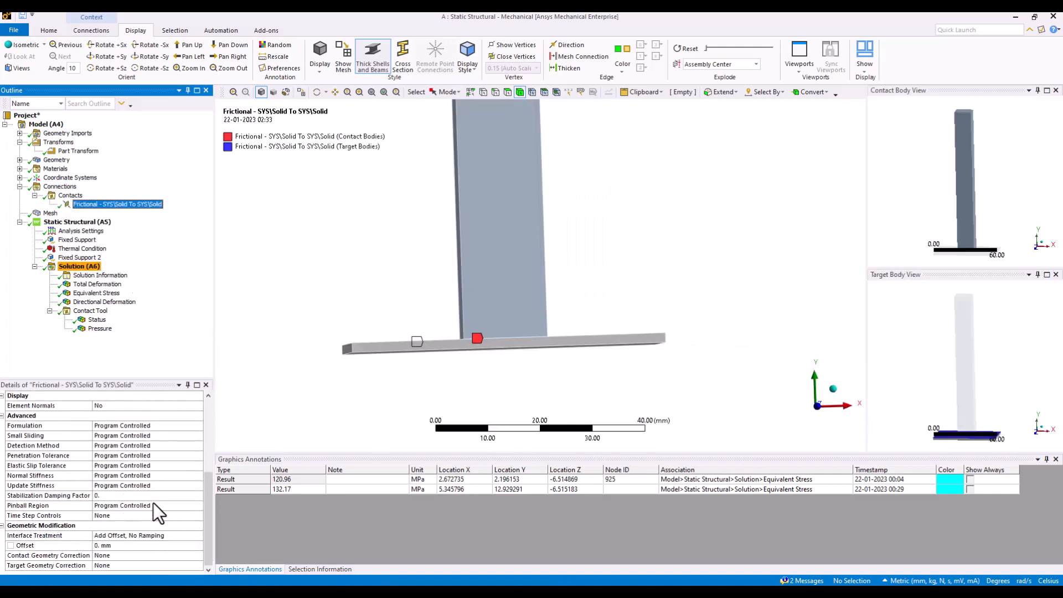
scroll(154, 503, "up", 5)
scroll(147, 490, "down", 3)
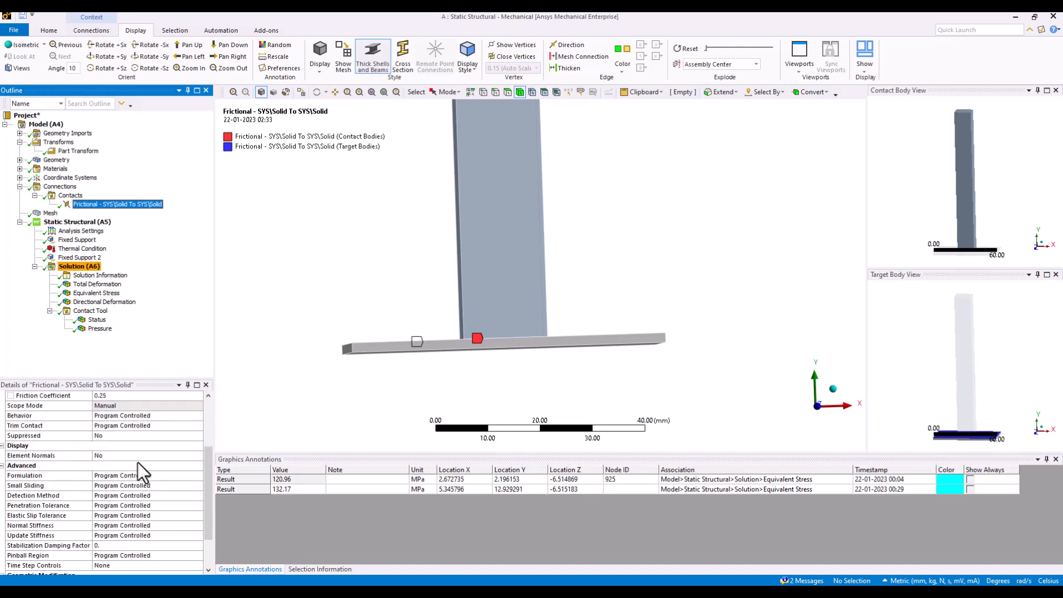
scroll(138, 463, "up", 2)
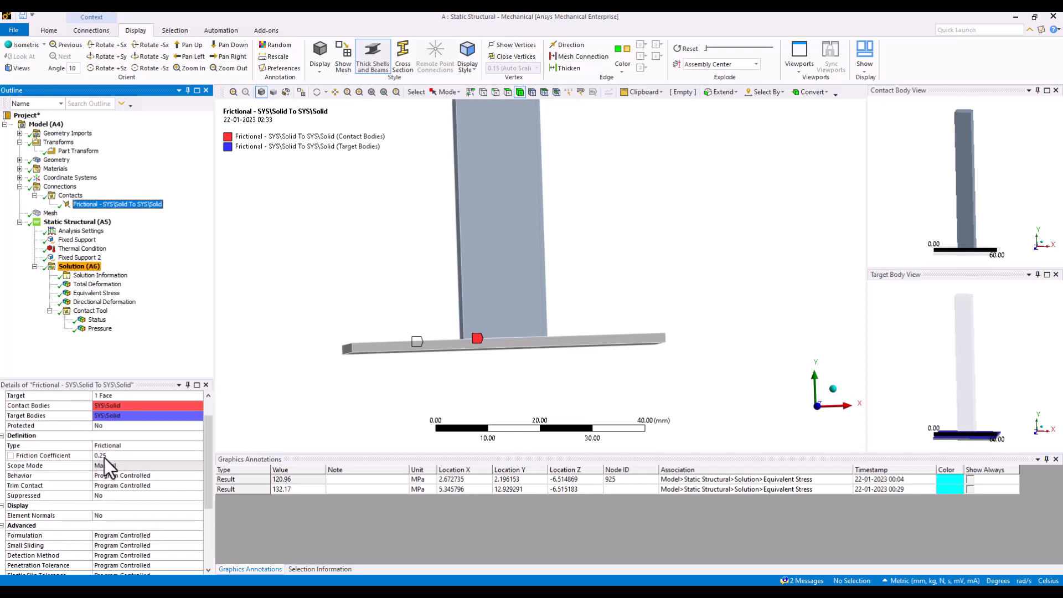
Examine the mesh on the column and base plate
left_click(50, 213)
scroll(359, 251, "down", 1)
middle_click_drag(358, 250, 463, 321)
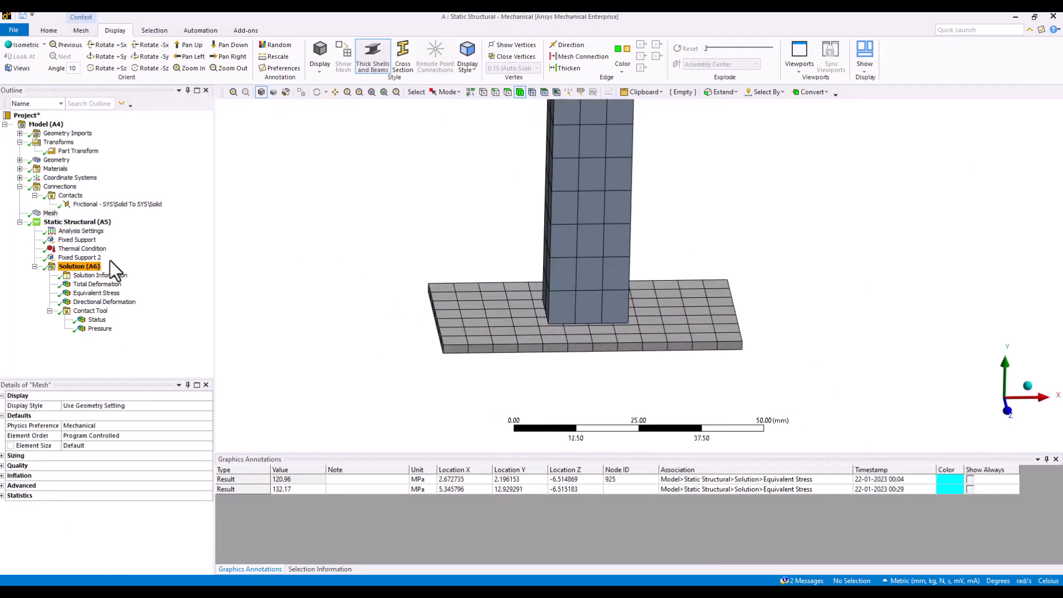
Inspect where the first Fixed Support is applied on the column
left_click(66, 222)
left_click(71, 240)
scroll(348, 250, "down", 3)
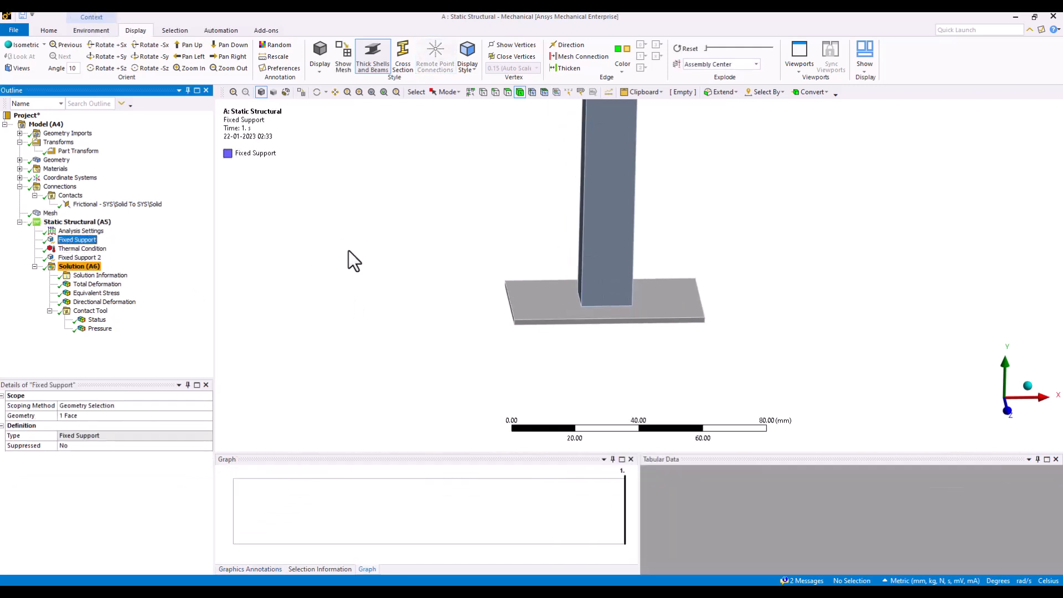
middle_click_drag(398, 251, 499, 286)
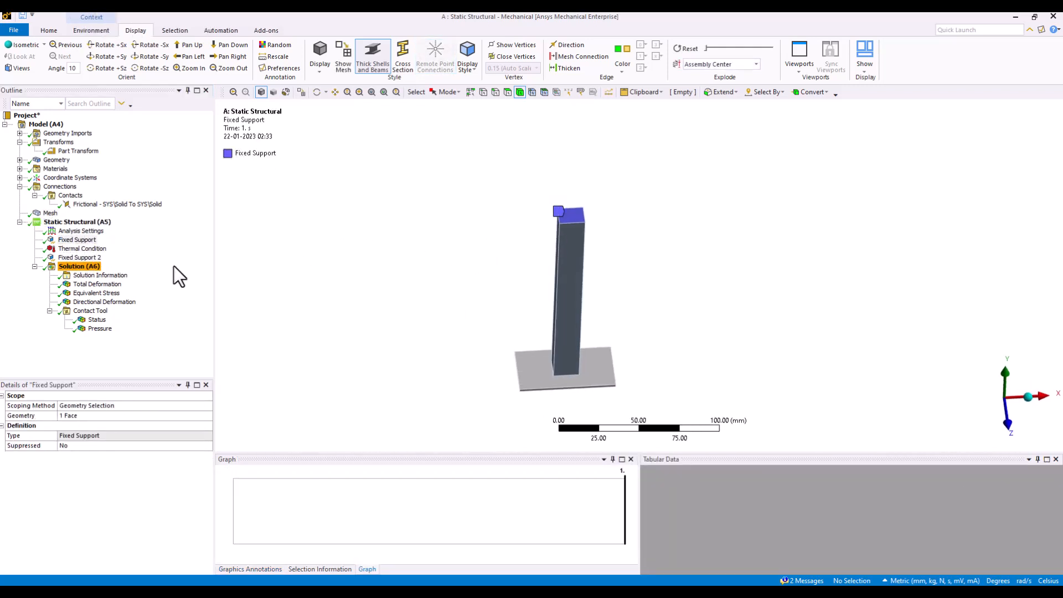
right_click(91, 223)
mouse_move(140, 232)
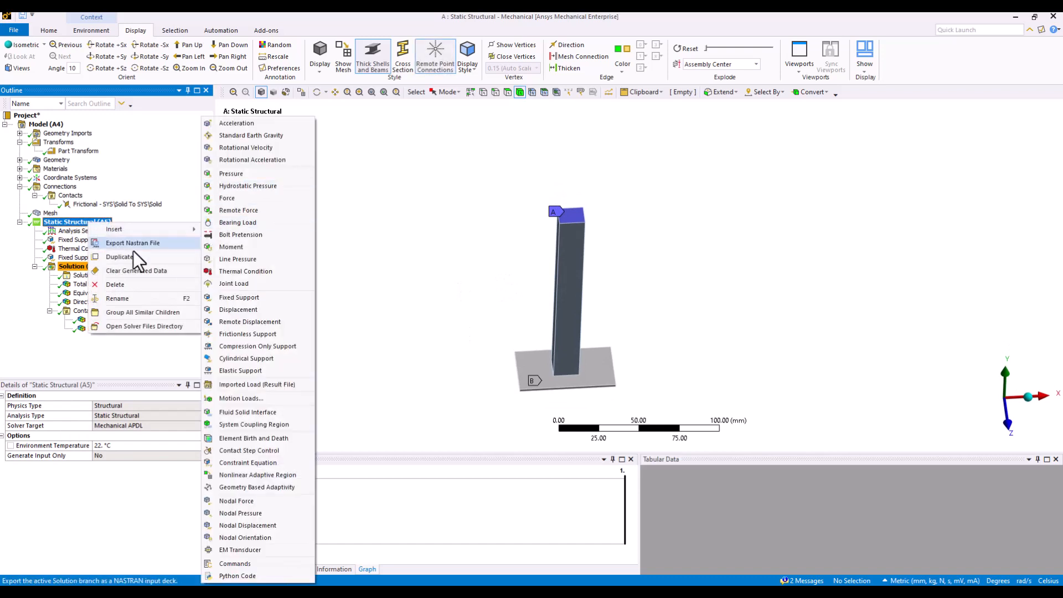
left_click(248, 297)
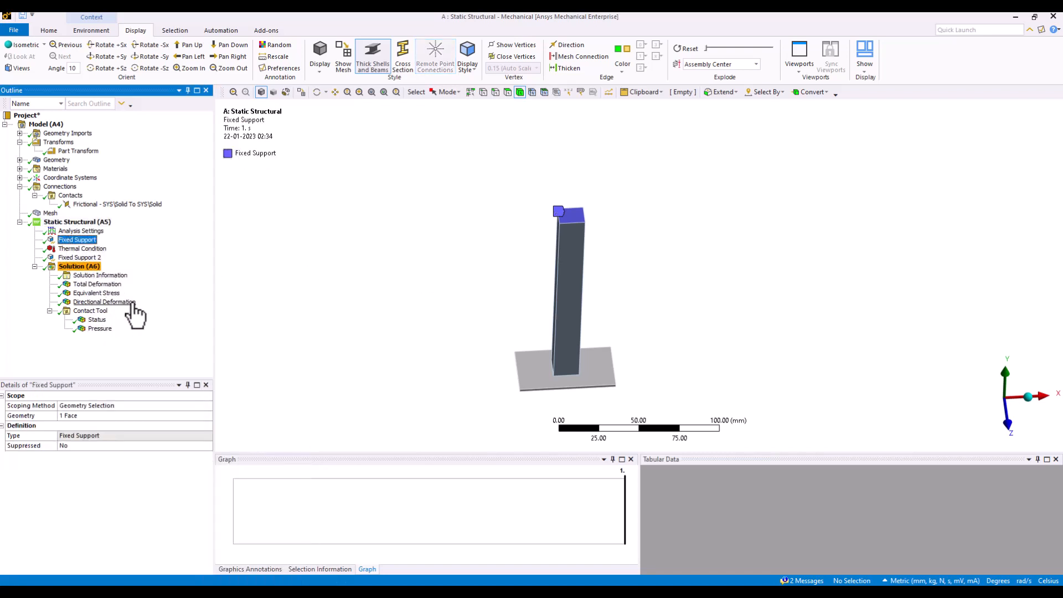
Reapply the first Fixed Support's geometry scope to the column's top face using face selection
left_click(576, 218)
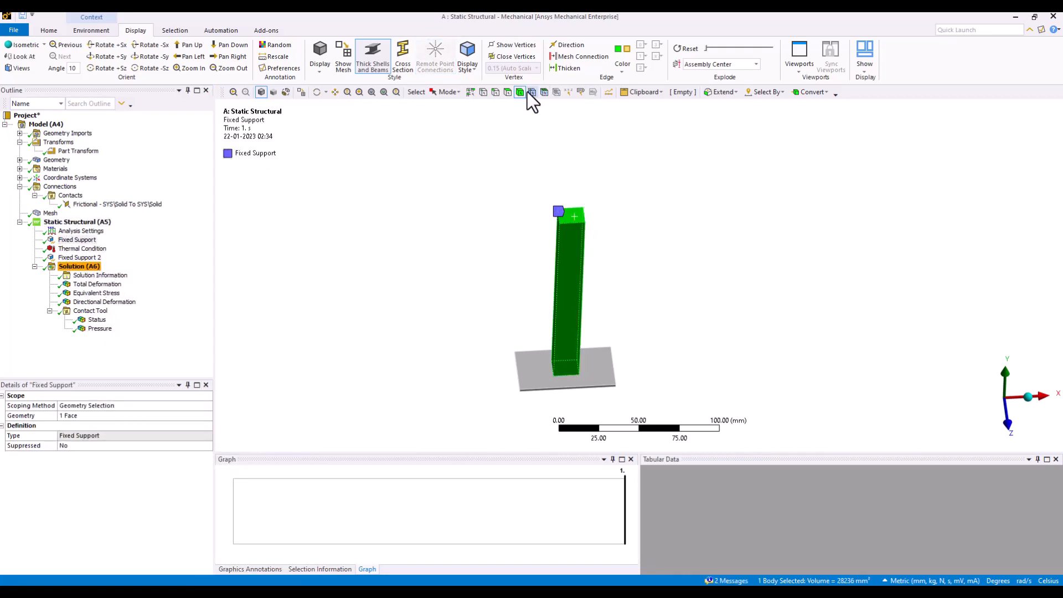
left_click(507, 92)
left_click(570, 217)
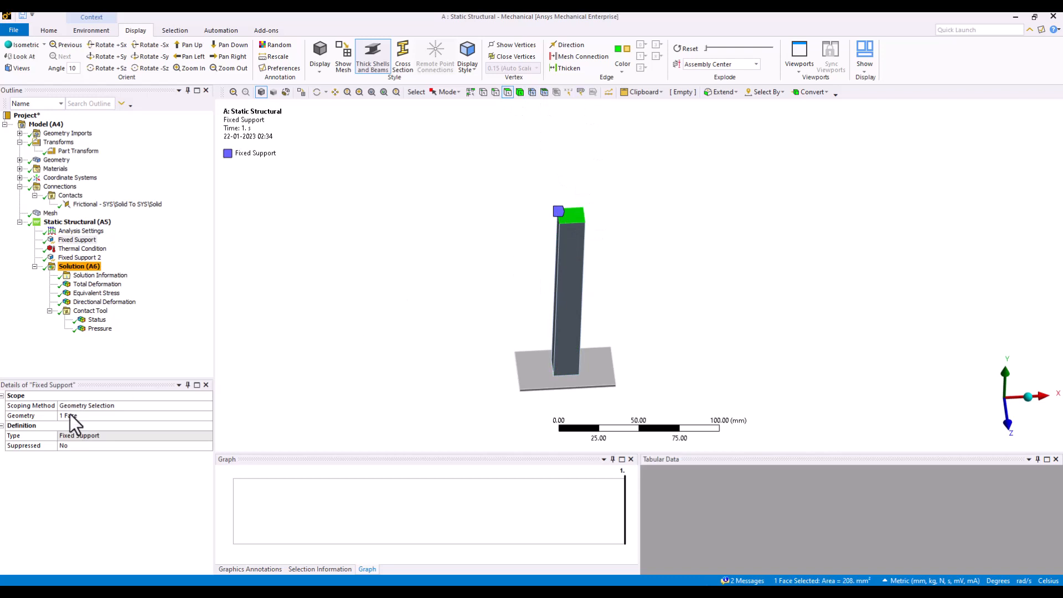
left_click(78, 415)
left_click(80, 417)
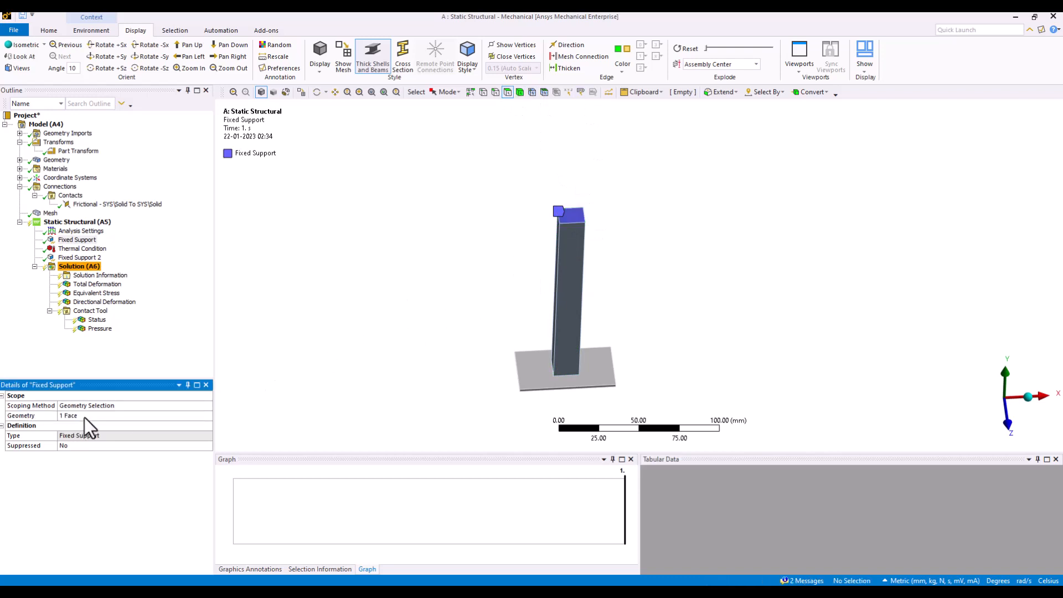
Inspect Fixed Support 2 on the underside of the base plate
middle_click_drag(429, 321, 424, 251)
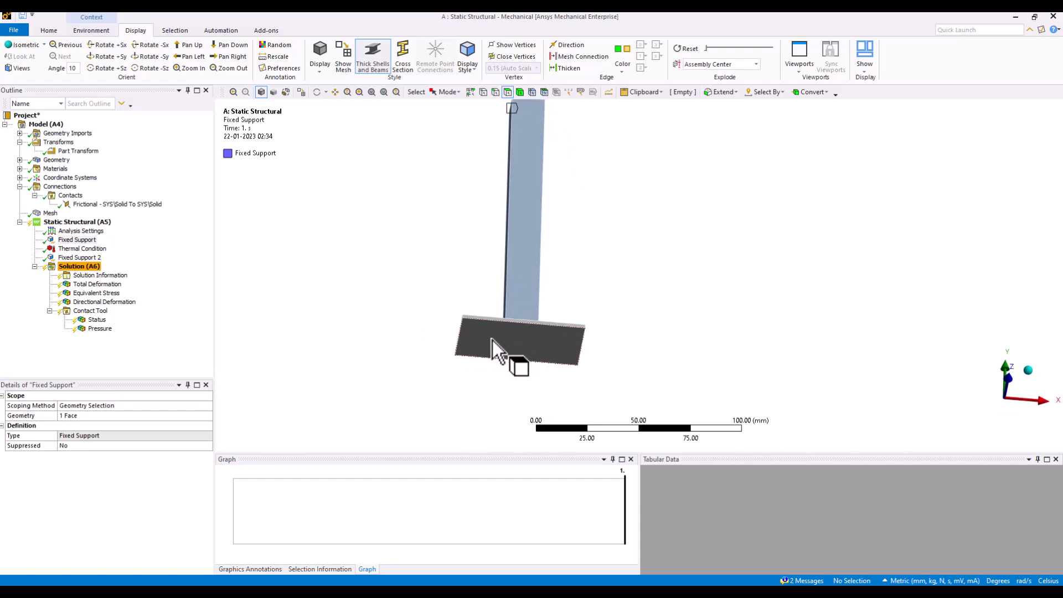
left_click(79, 258)
middle_click_drag(416, 386, 403, 368)
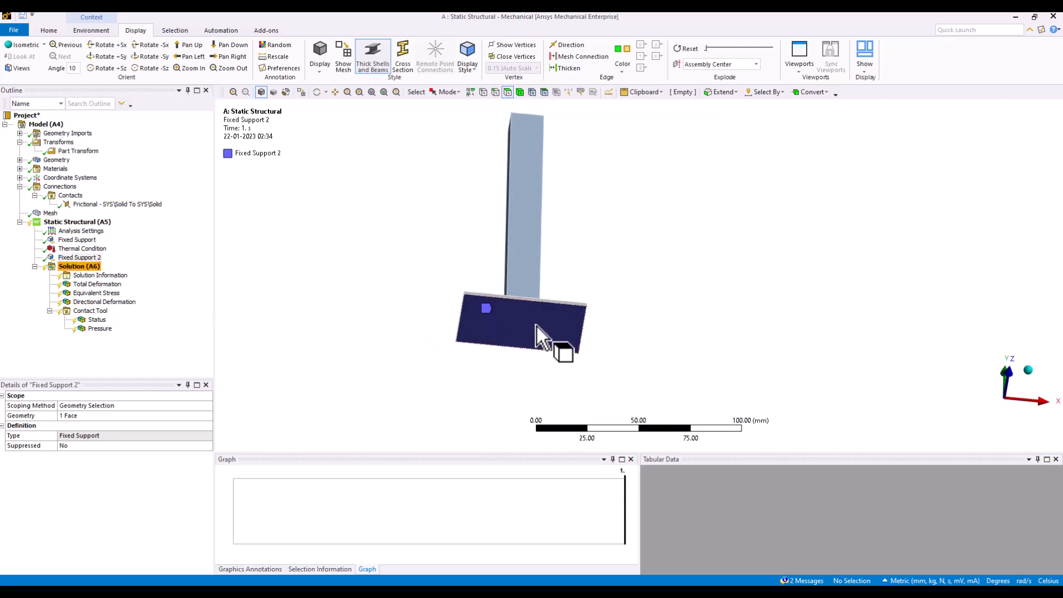
Review the Thermal Condition's scoped body, temperature magnitude and tabular data on the column
right_click(77, 222)
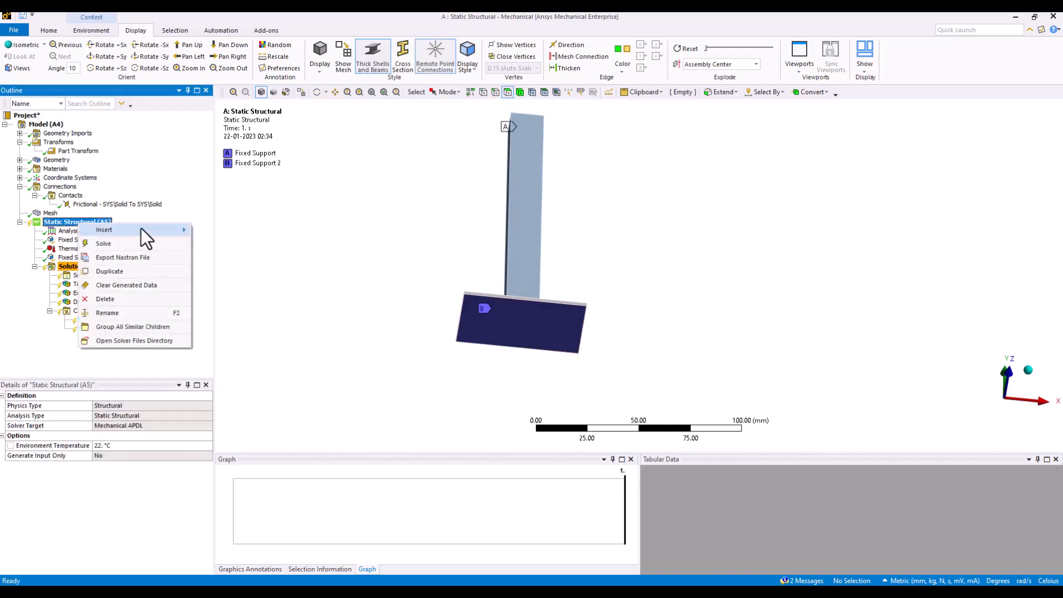
mouse_move(125, 231)
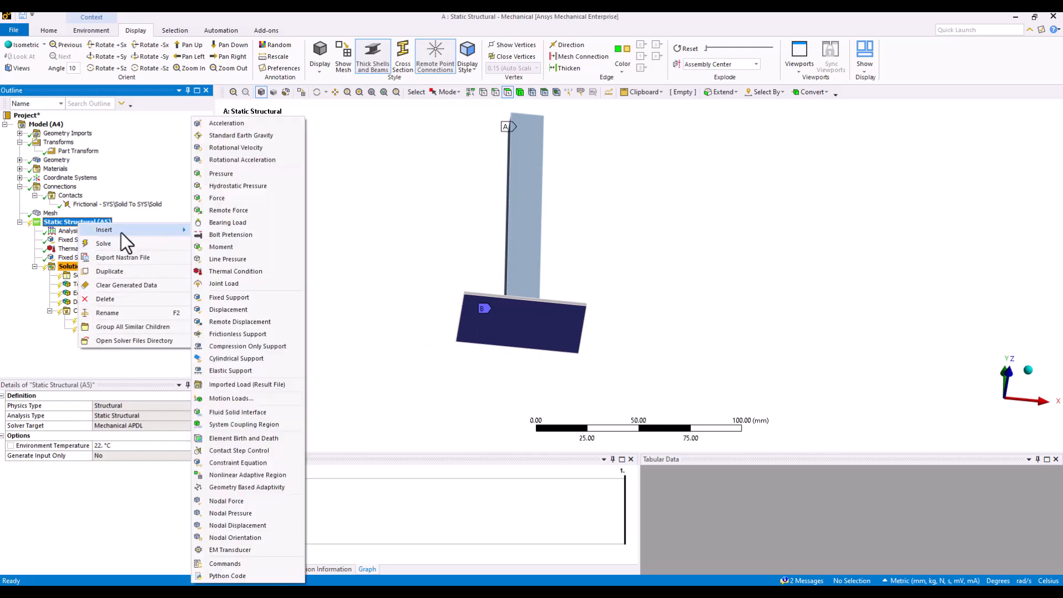
left_click(256, 272)
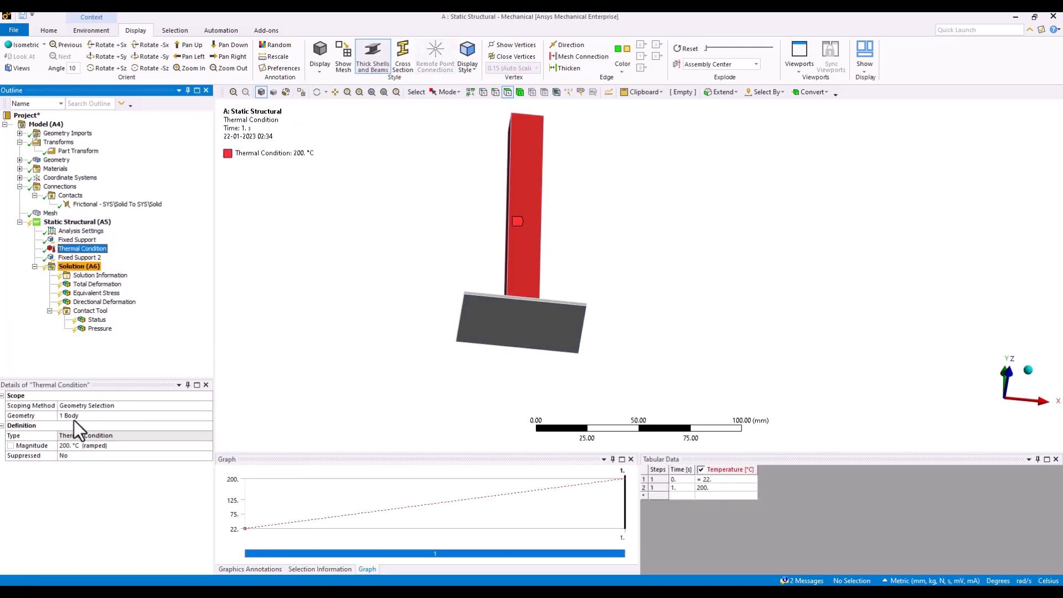
middle_click_drag(554, 227, 543, 261)
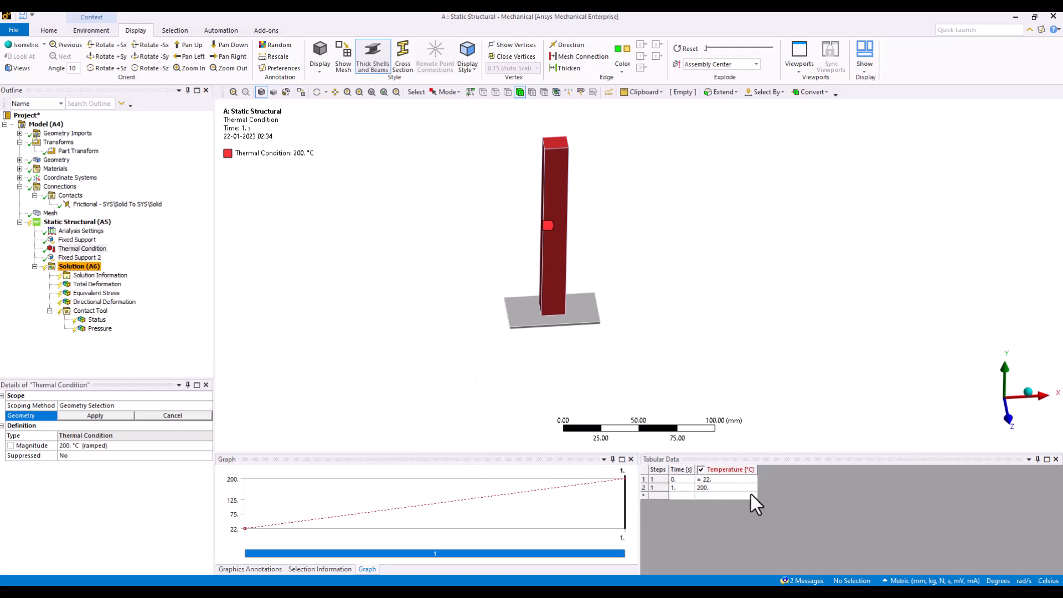
Solve the Static Structural analysis from its Solution branch
left_click(79, 266)
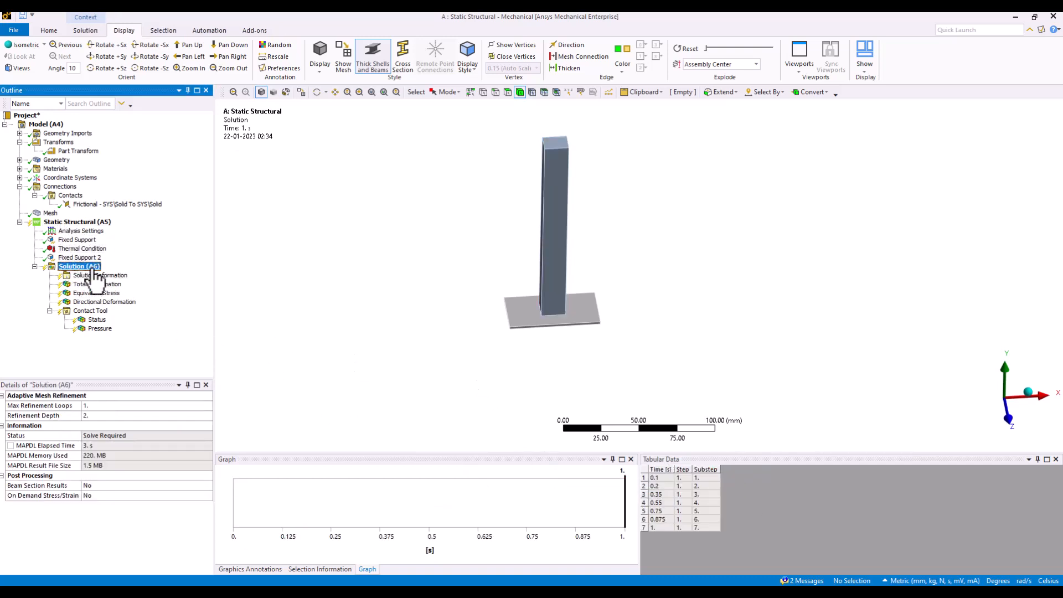
right_click(92, 268)
left_click(118, 288)
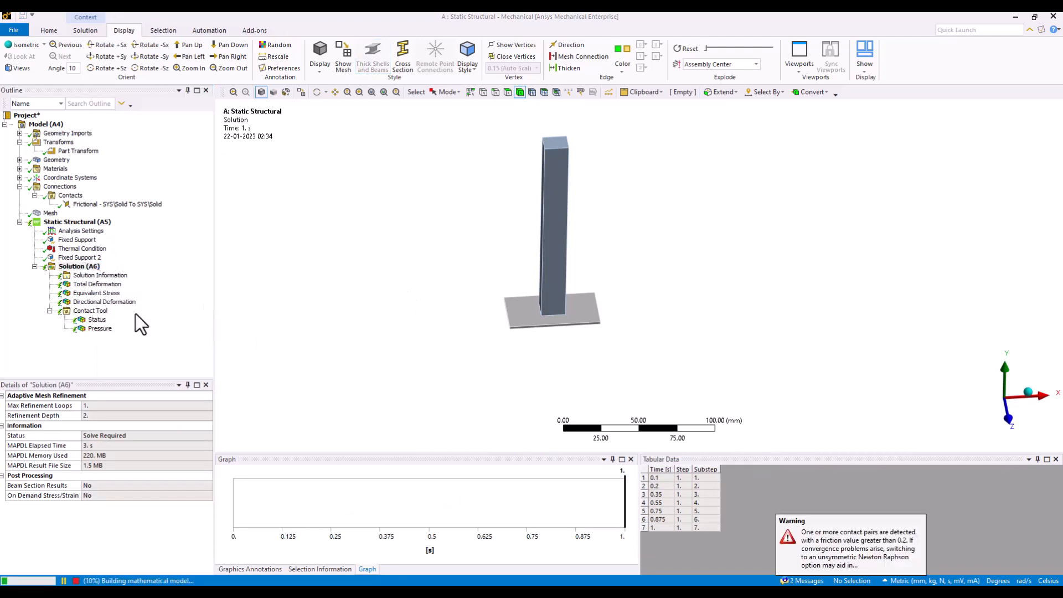
Examine the Equivalent Stress contours on the column's top face
left_click(89, 293)
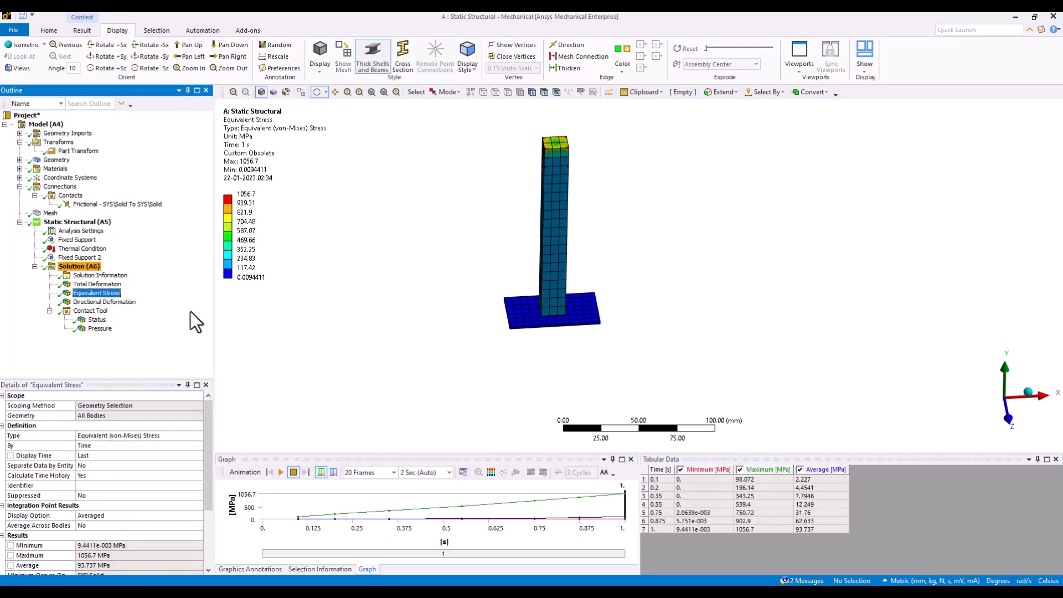
left_click_drag(487, 239, 565, 296)
scroll(565, 296, "up", 3)
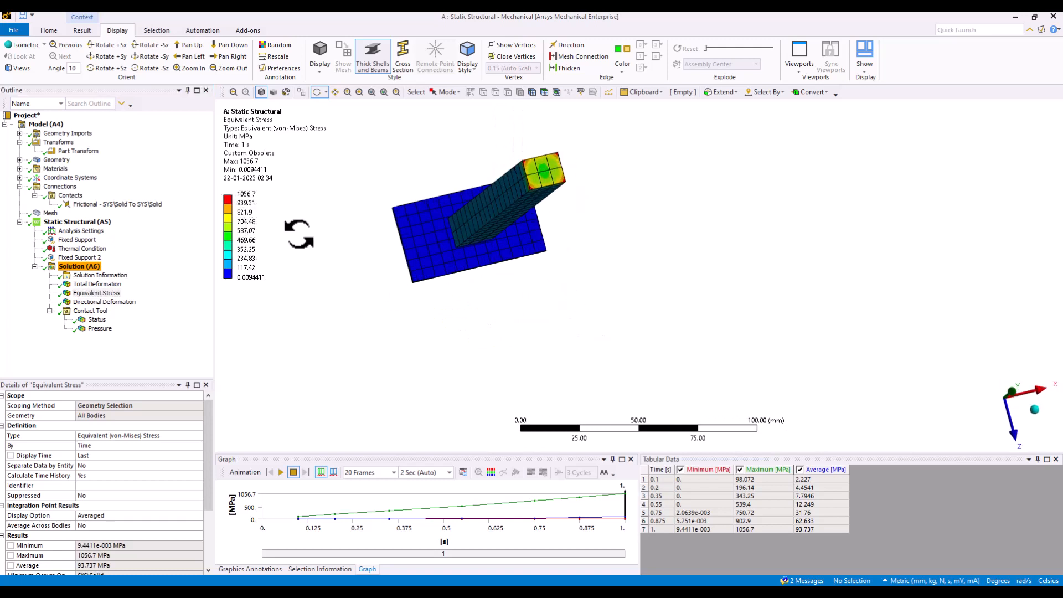
middle_click_drag(292, 226, 350, 296, "ctrl")
left_click_drag(350, 295, 487, 260)
Inspect Fixed Support 2 and compare it with the unscoped top end of the column
left_click(79, 258)
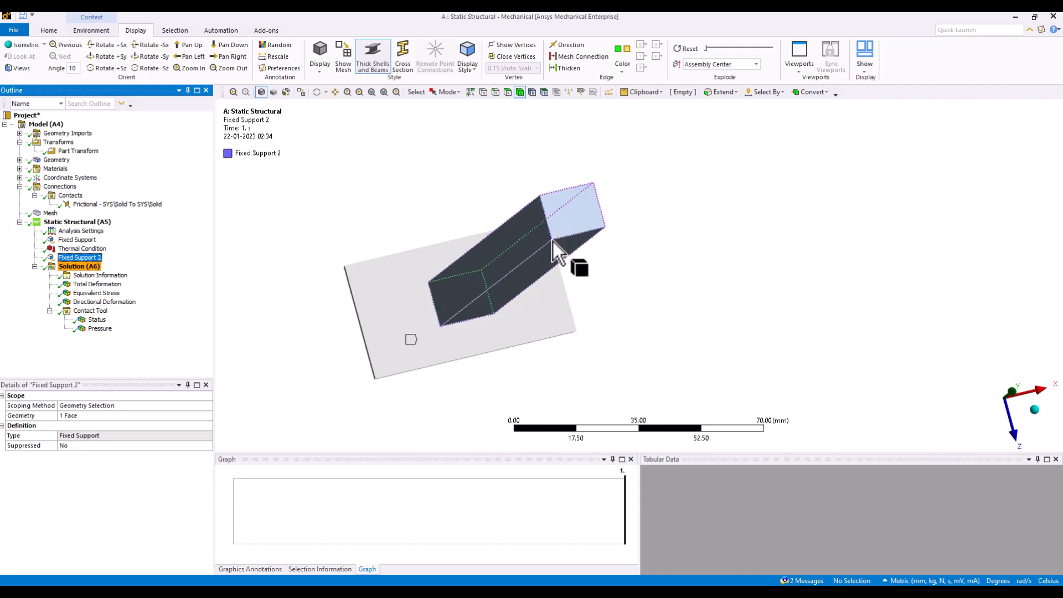
middle_click_drag(597, 253, 636, 284)
scroll(601, 280, "up", 2)
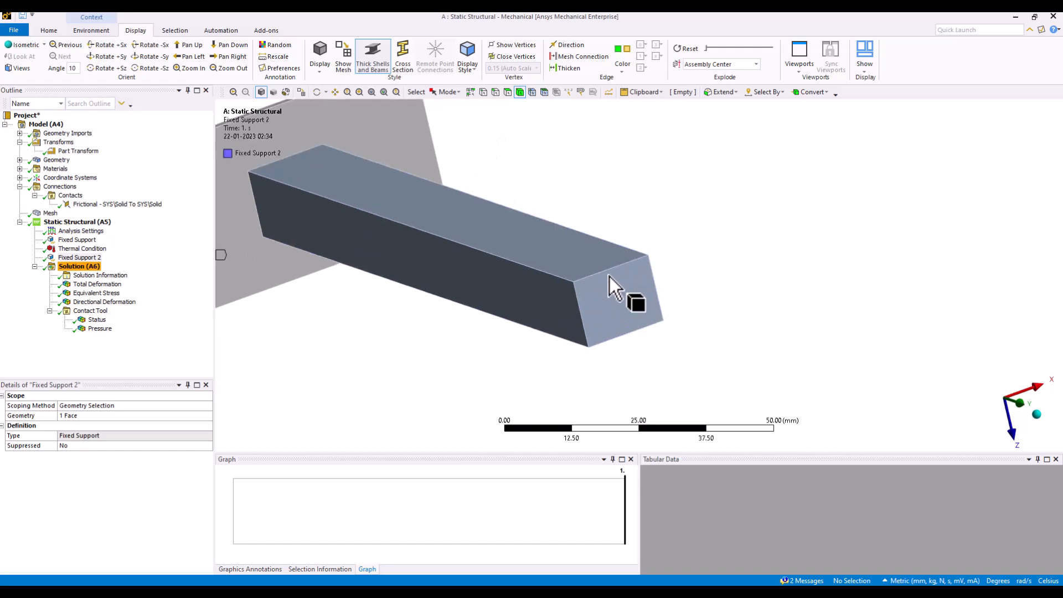
middle_click_drag(619, 313, 620, 304)
scroll(645, 314, "down", 1)
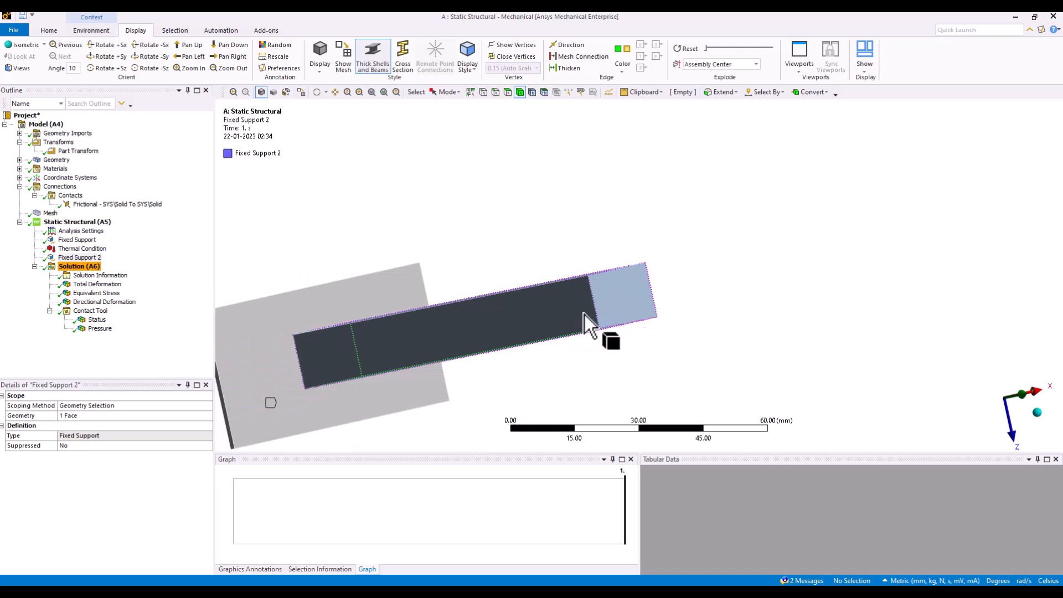
Examine the Equivalent Stress distribution along the column from its top end down to the base plate
left_click(96, 293)
left_click_drag(570, 280, 517, 275)
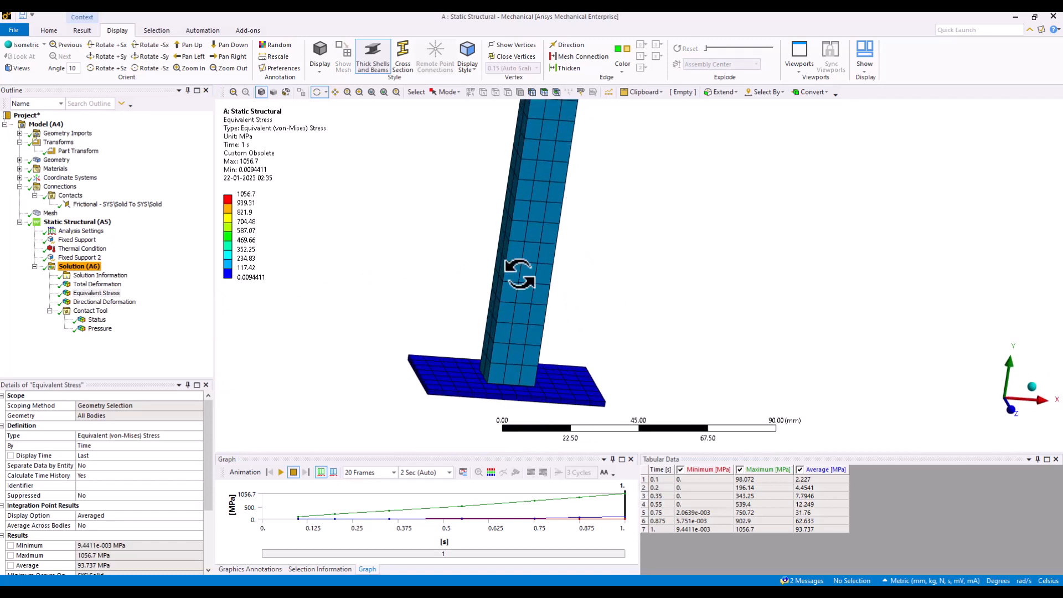
scroll(511, 187, "down", 2)
left_click_drag(510, 187, 655, 225)
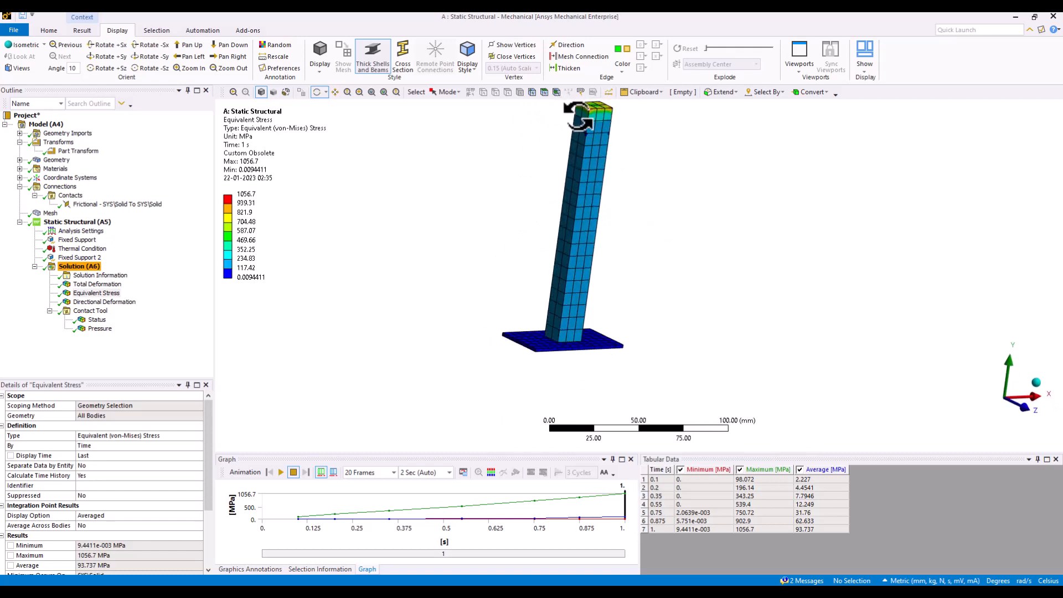
left_click_drag(615, 114, 548, 216)
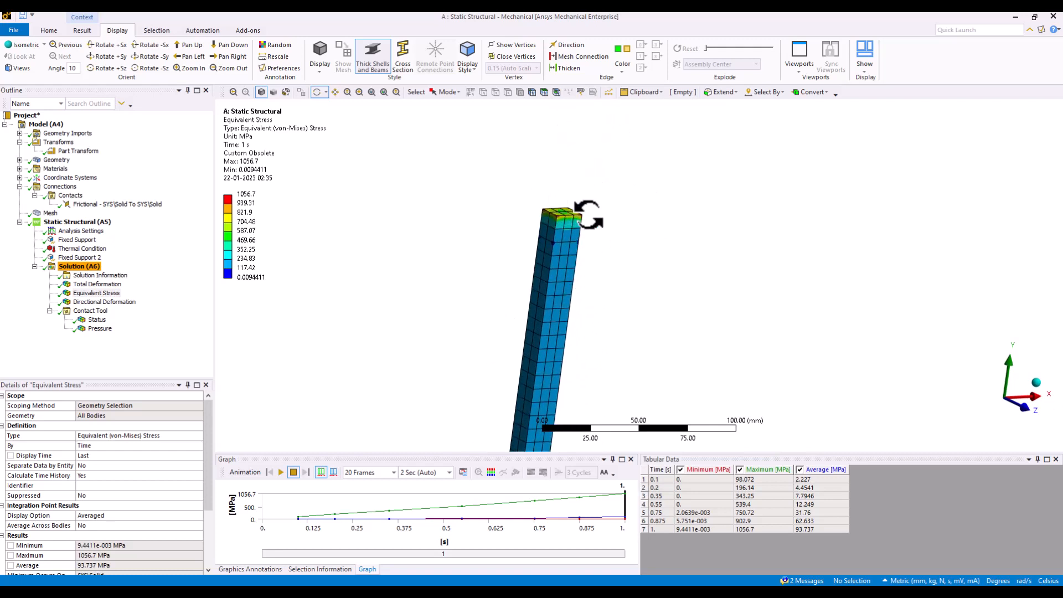
scroll(566, 222, "down", 3)
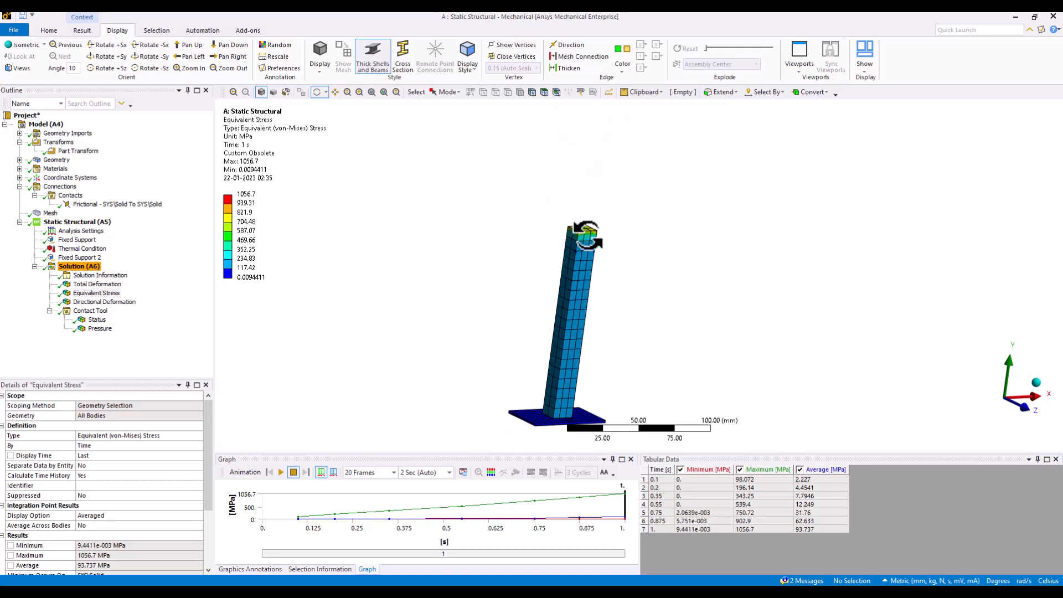
middle_click_drag(588, 242, 622, 269)
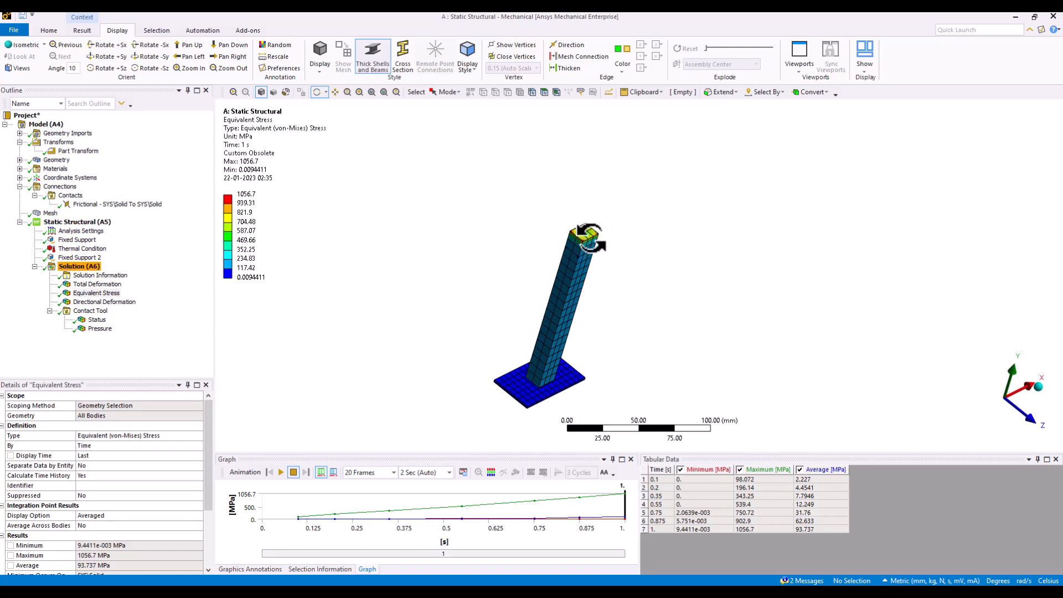
middle_click_drag(572, 267, 605, 281)
scroll(609, 286, "up", 3)
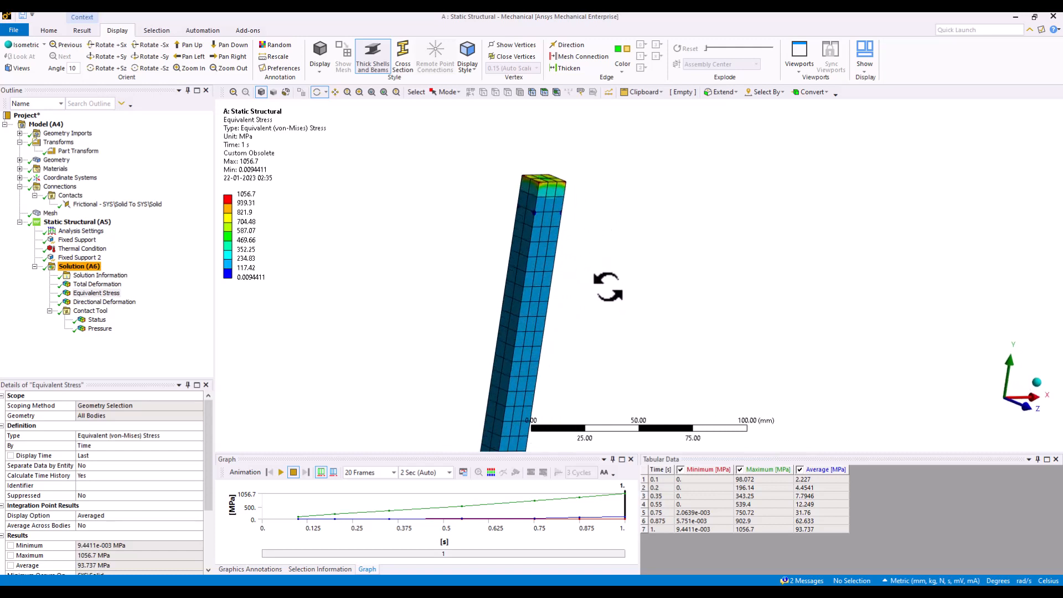
Probe the Equivalent Stress at two points on the lower half of the column
left_click(83, 32)
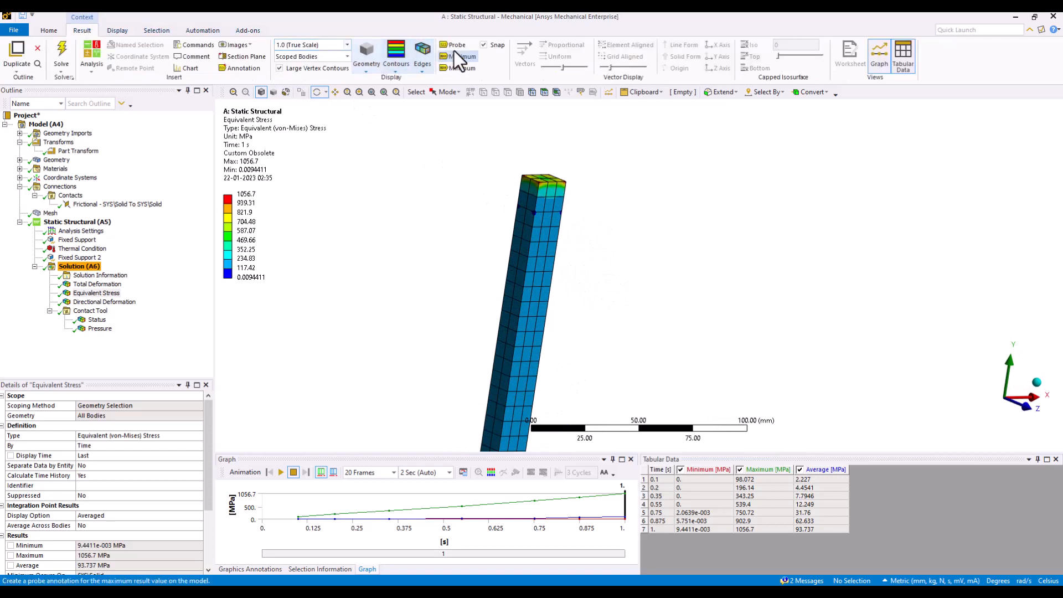
left_click(524, 331)
middle_click_drag(570, 360, 491, 302, "ctrl")
left_click(468, 300)
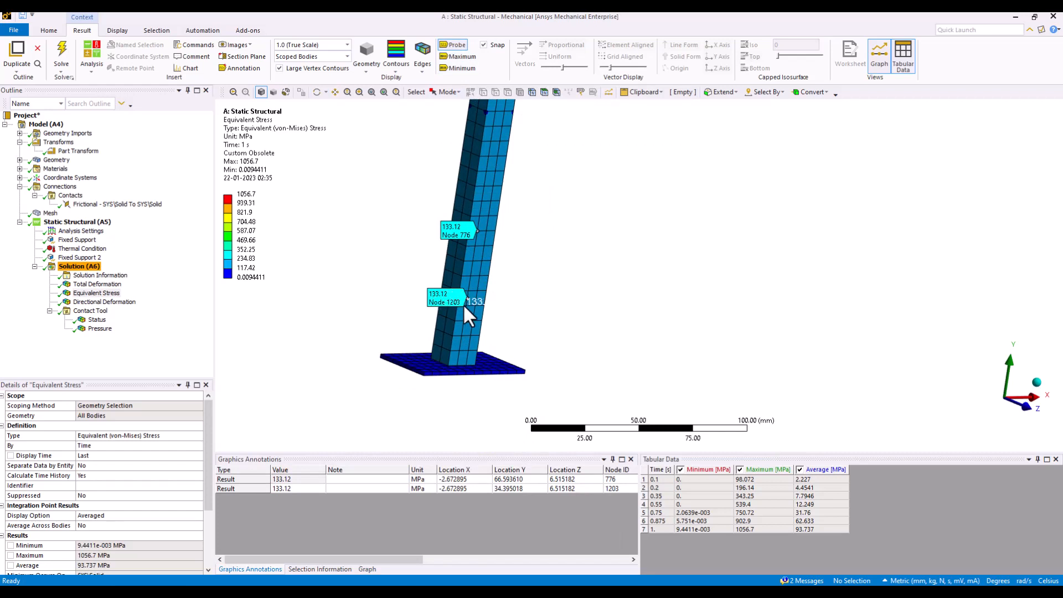
Review the existing Contact Tool's scope and try inserting a Contact Tool under the Solution branch
left_click(90, 311)
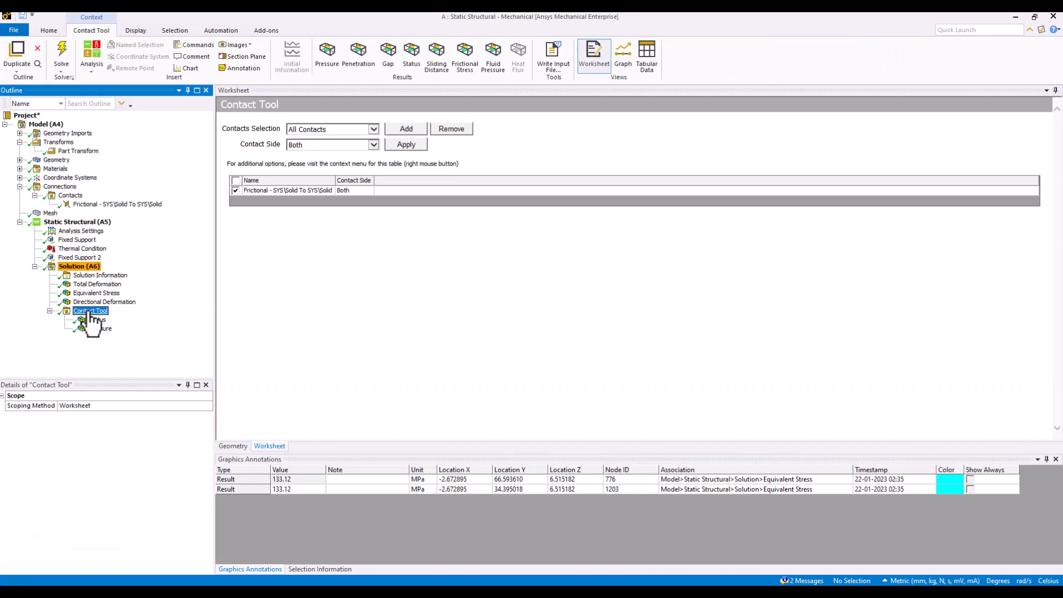
left_click(82, 267)
right_click(83, 268)
mouse_move(125, 274)
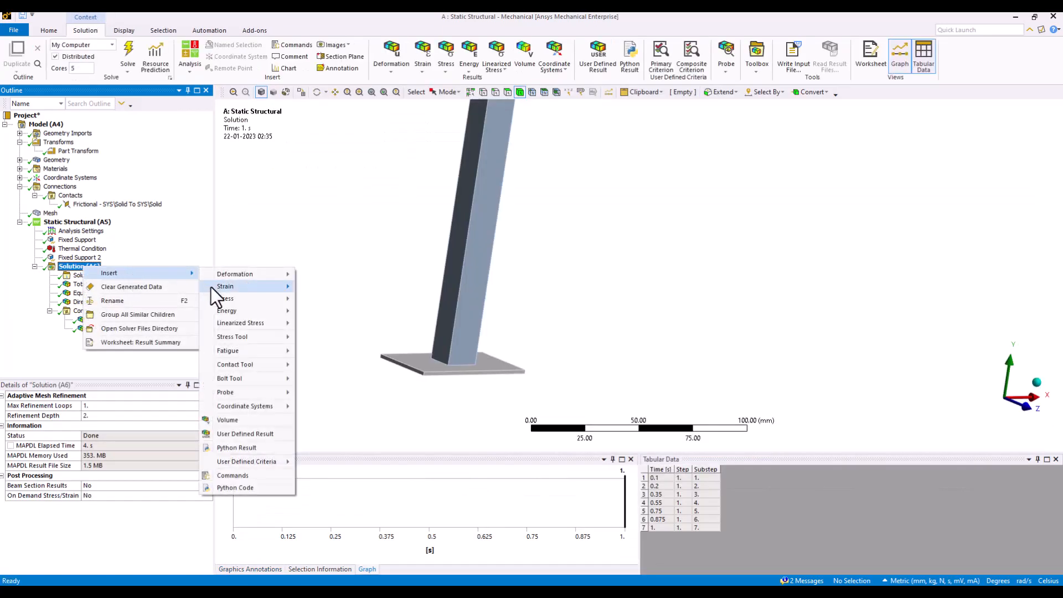
mouse_move(256, 364)
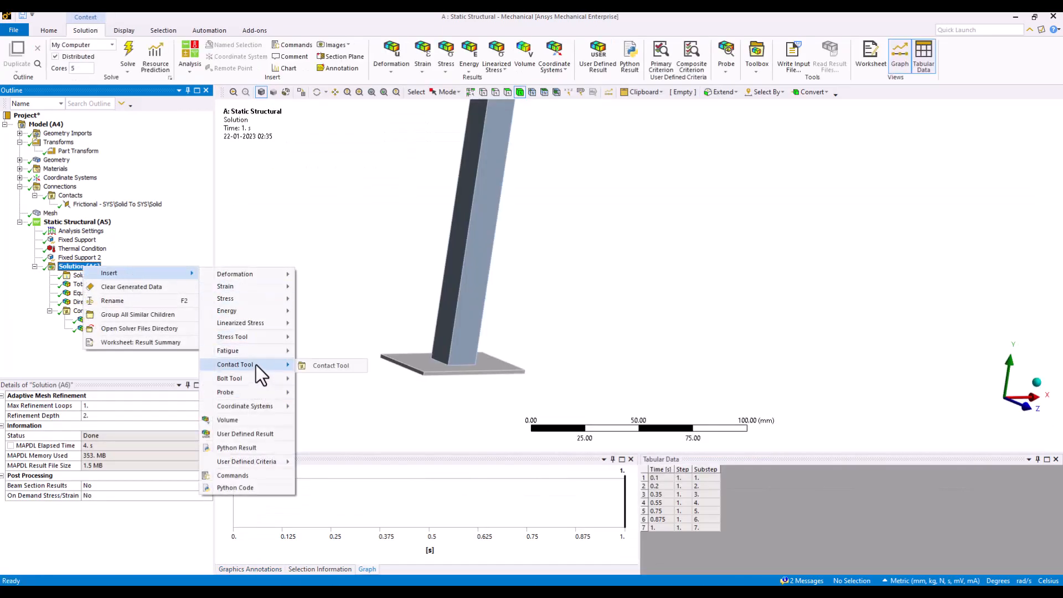
left_click(331, 366)
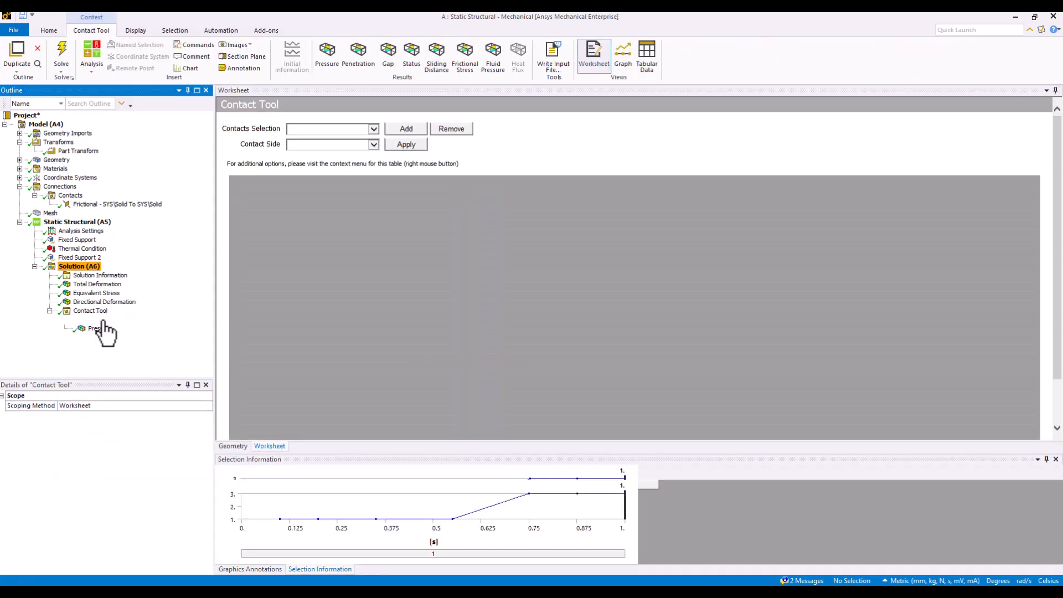
Review the contact Status and Pressure results at the interface between the column and the plate
left_click(97, 320)
left_click_drag(349, 333, 493, 325)
left_click(100, 329)
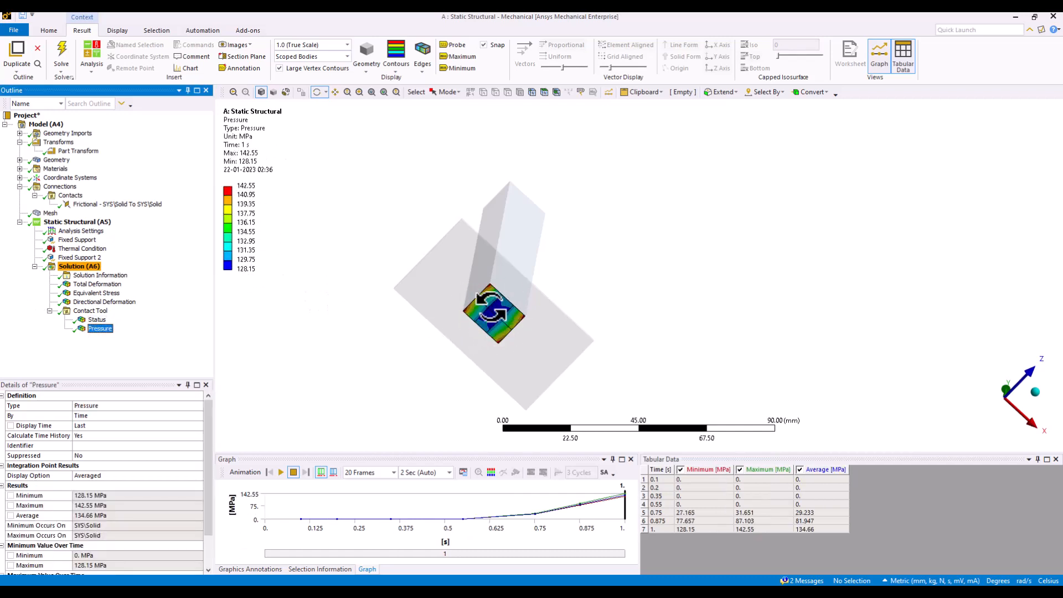
left_click_drag(495, 313, 470, 342)
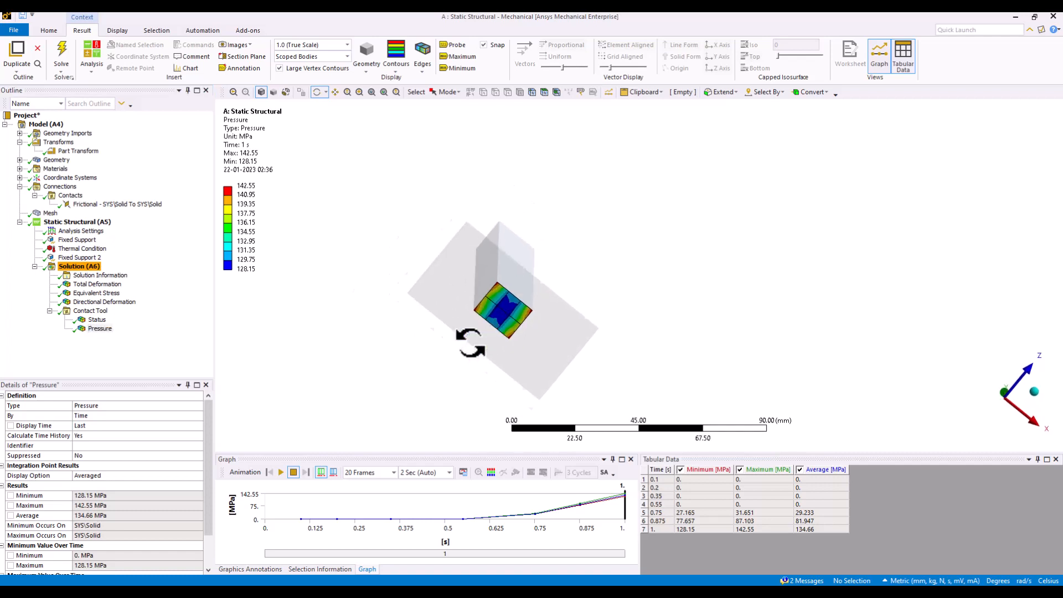
Examine the mesh of the column and the base plate
left_click(49, 213)
left_click_drag(534, 327, 408, 346)
middle_click_drag(408, 346, 385, 378)
scroll(385, 379, "down", 4)
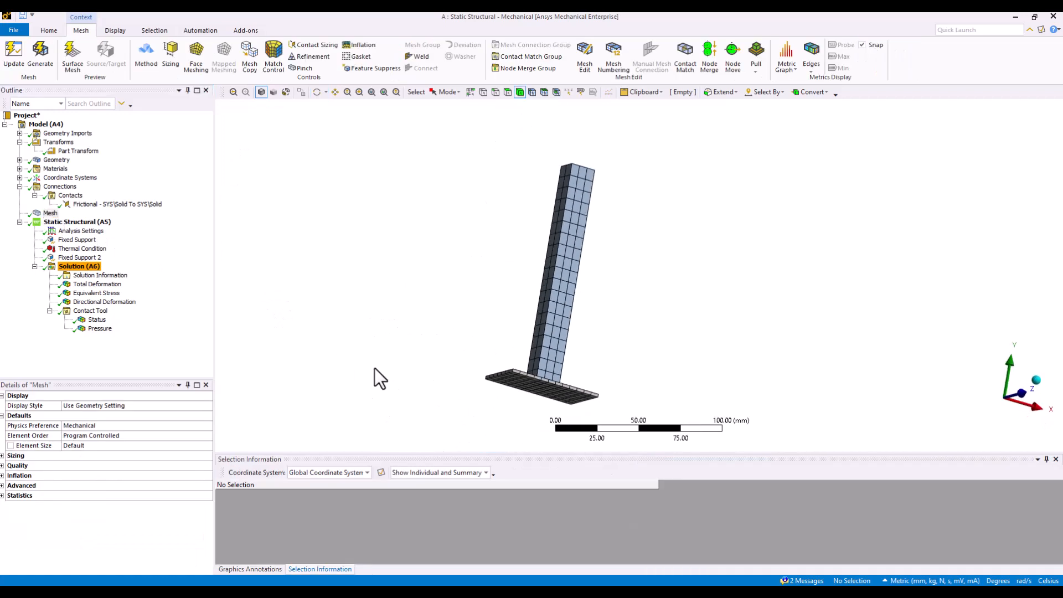
Review the Thermal Condition's ramped temperature data on the column
left_click(76, 268)
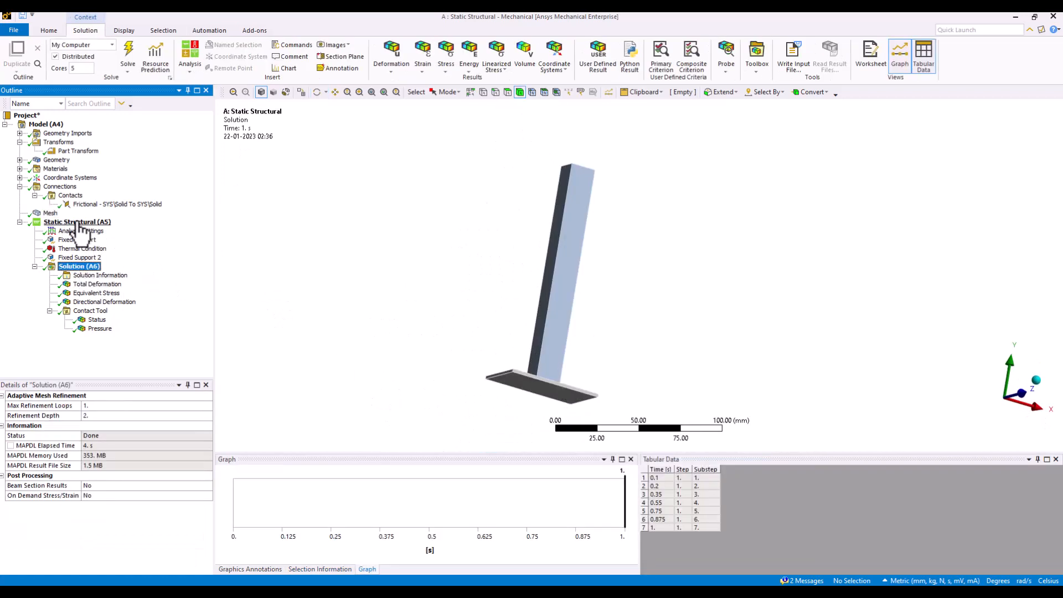
left_click(82, 248)
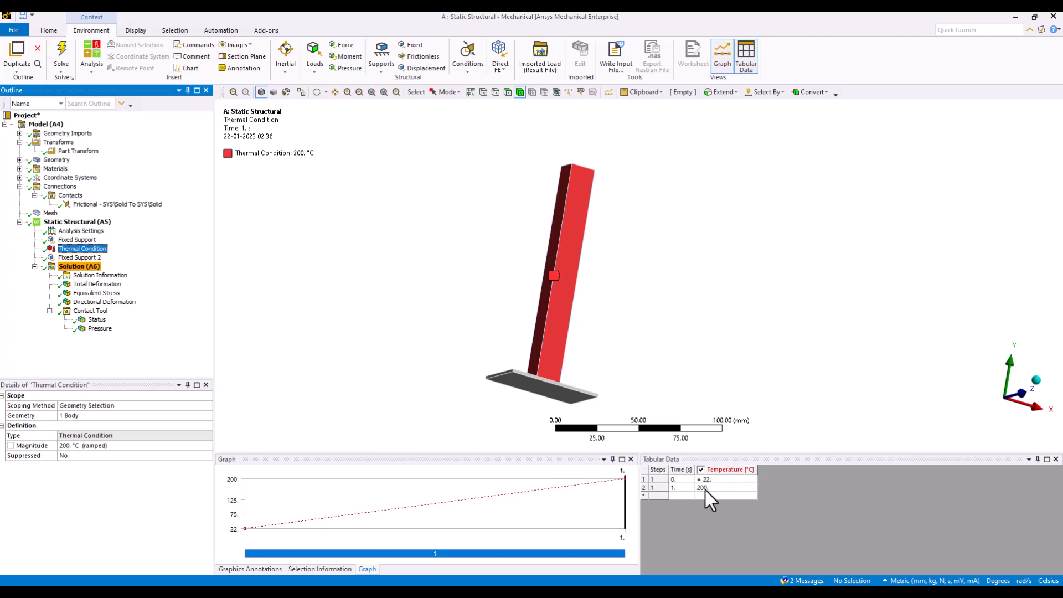
middle_click_drag(487, 268, 468, 313)
scroll(506, 231, "up", 2)
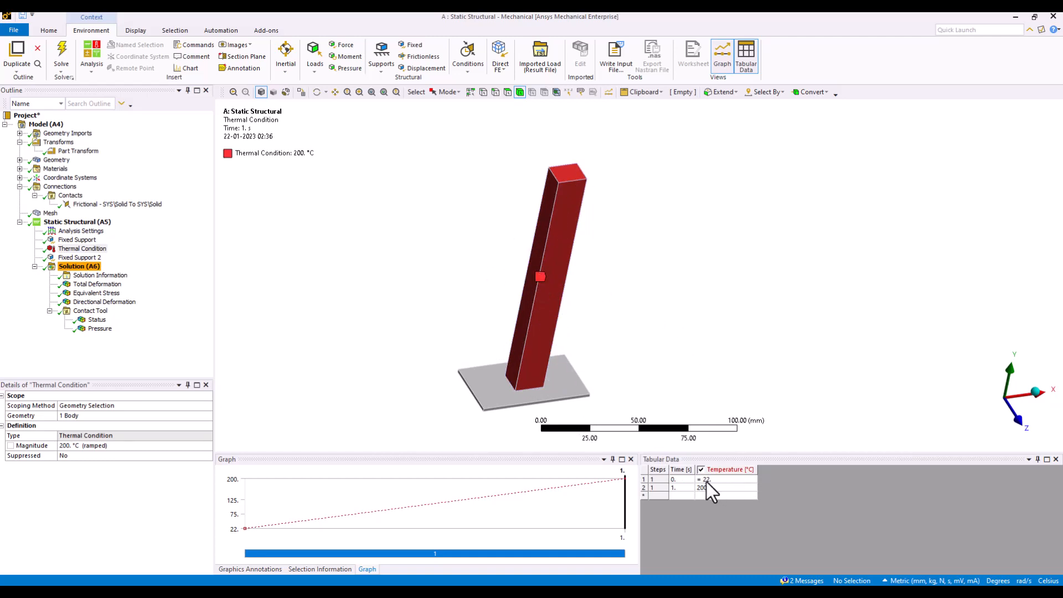
Switch to Workbench and open the Young's Modulus table of Structural Steel in the standalone Static Structural system's Engineering Data
left_click(515, 592)
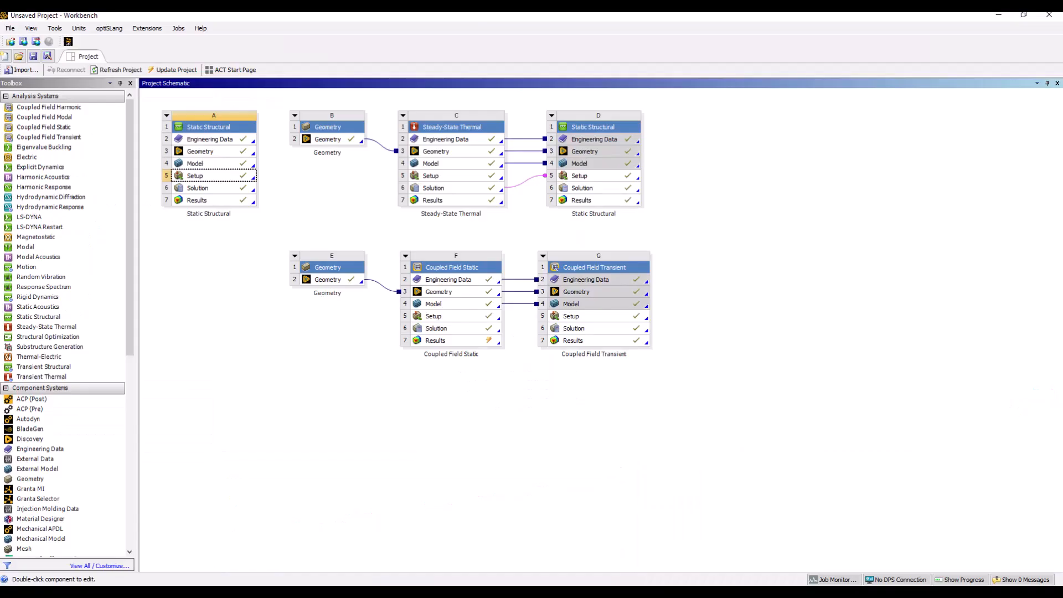
double_click(220, 141)
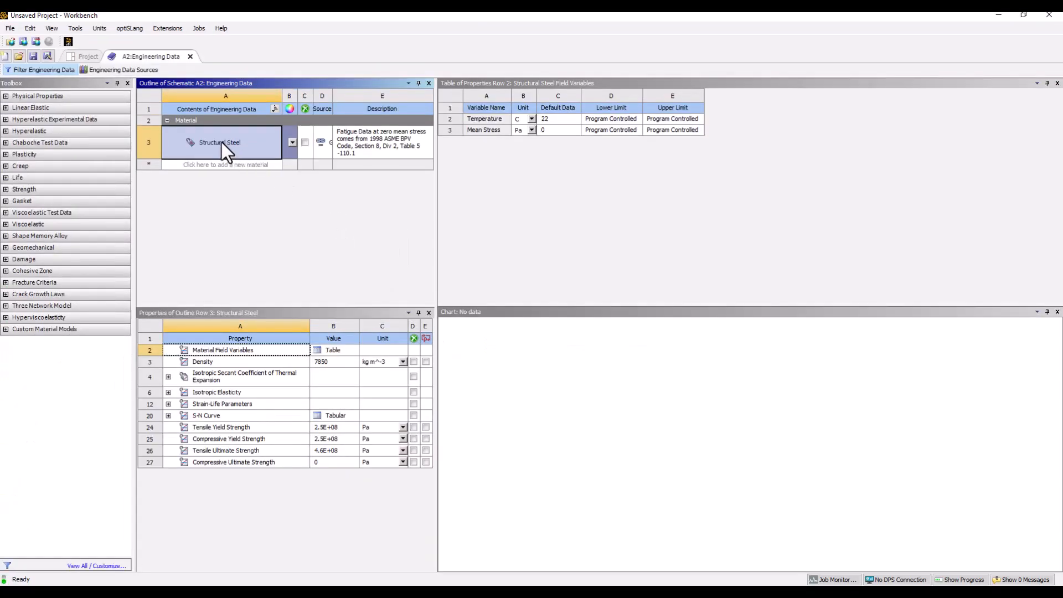
left_click(215, 393)
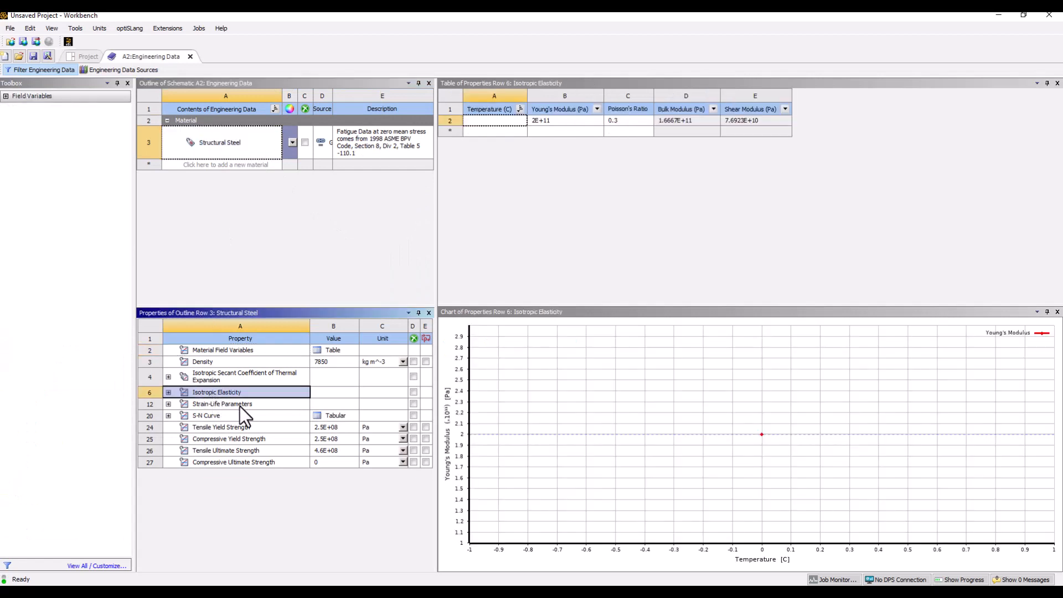
left_click(168, 392)
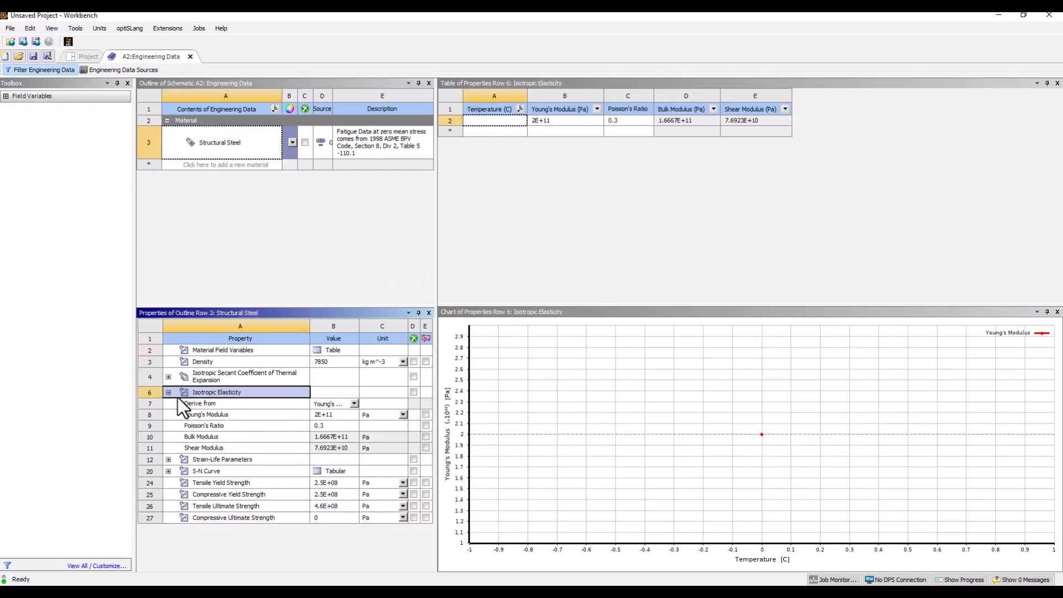
left_click(337, 417)
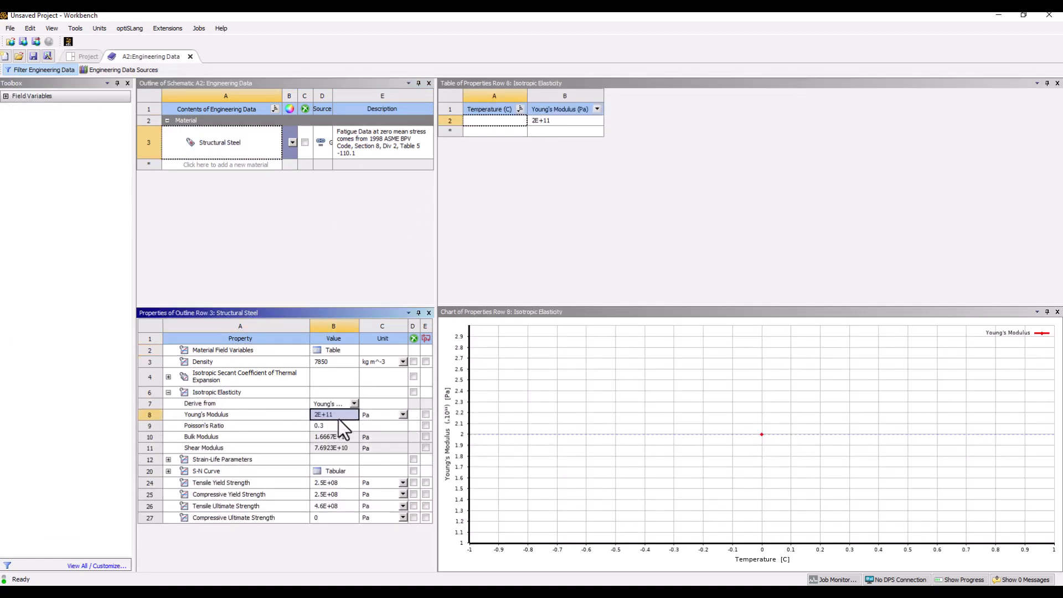
Make Structural Steel's Young's modulus temperature-dependent by assigning 22 °C to the existing row and adding 2E+10 Pa at 200 °C
left_click(494, 121)
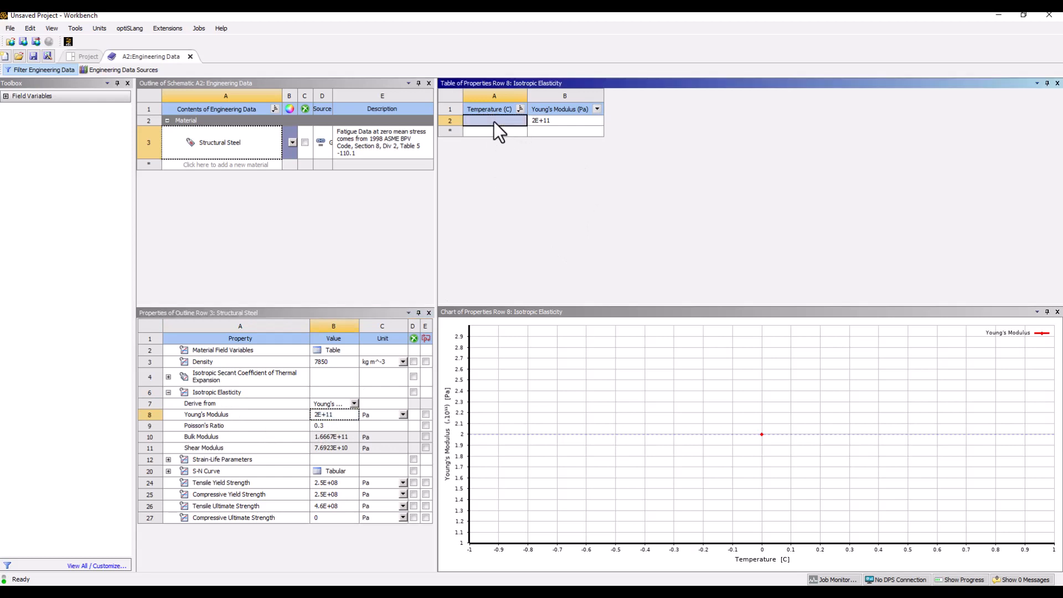
left_click(477, 121)
type("22")
left_click(494, 132)
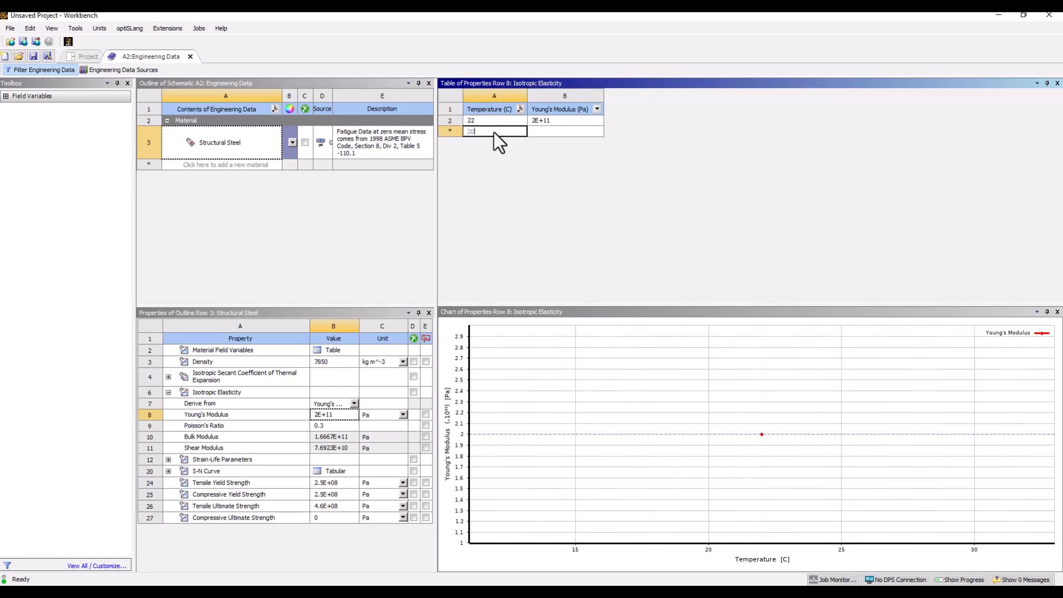
left_click(541, 131)
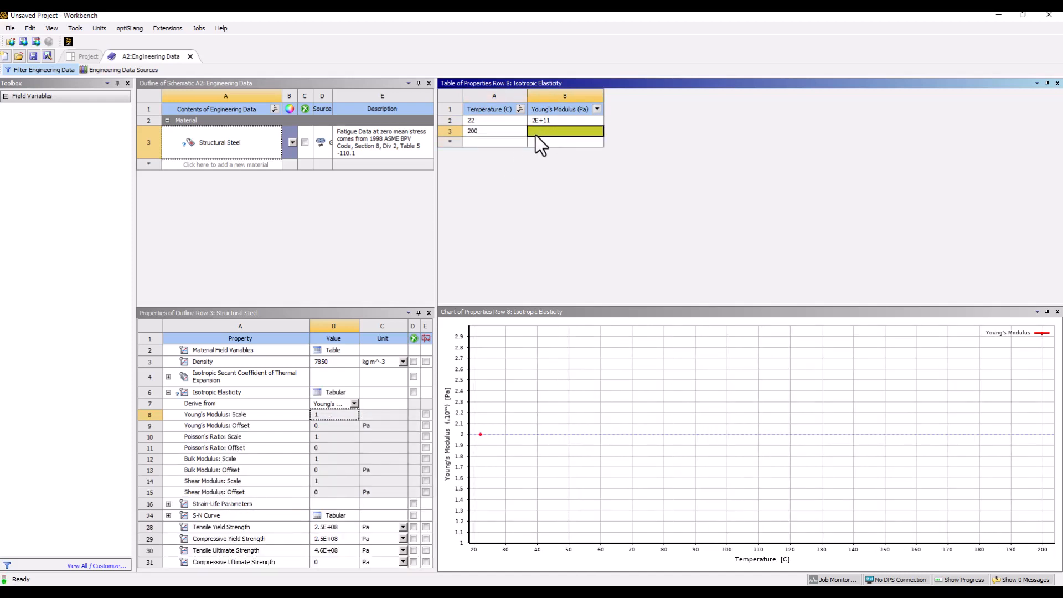
type("2e10")
key("Return")
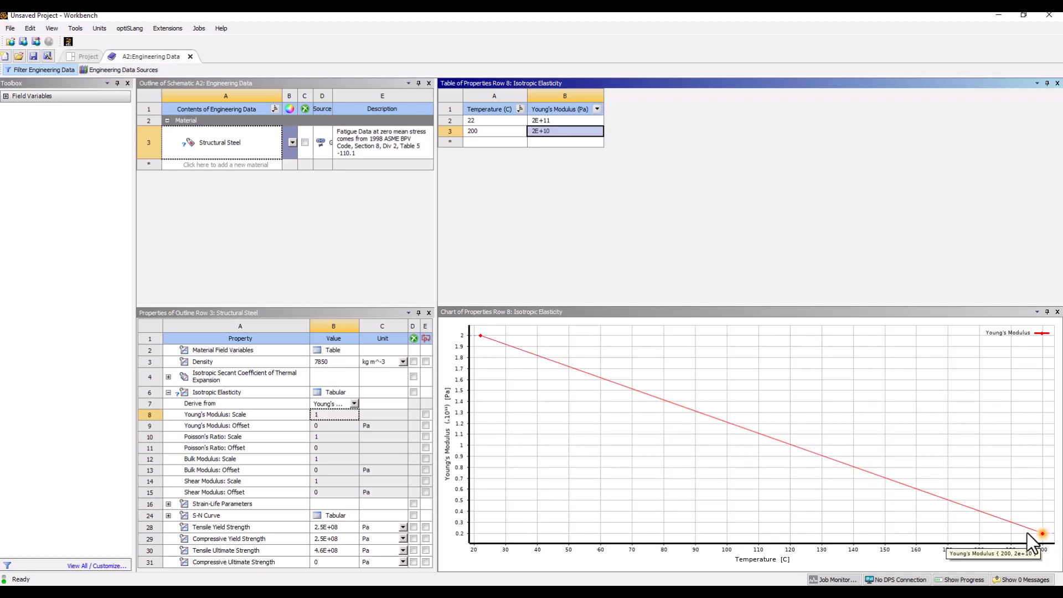
Set Poisson's ratio to 0.3 at 200 °C in Structural Steel's Isotropic Elasticity table and close Engineering Data
left_click(83, 58)
left_click(222, 175)
right_click(228, 178)
double_click(208, 137)
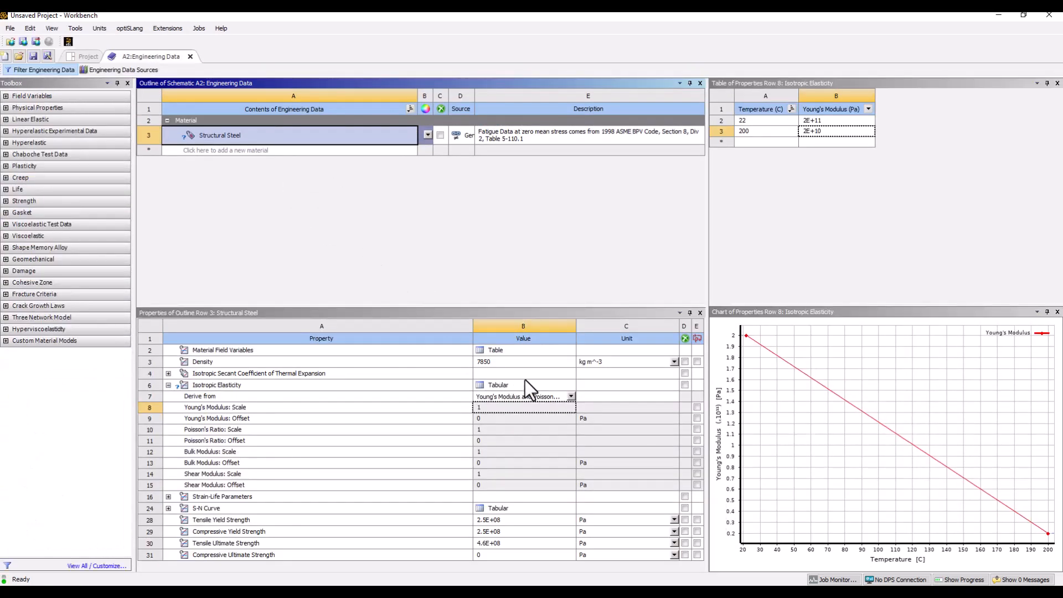
left_click(222, 386)
left_click(898, 134)
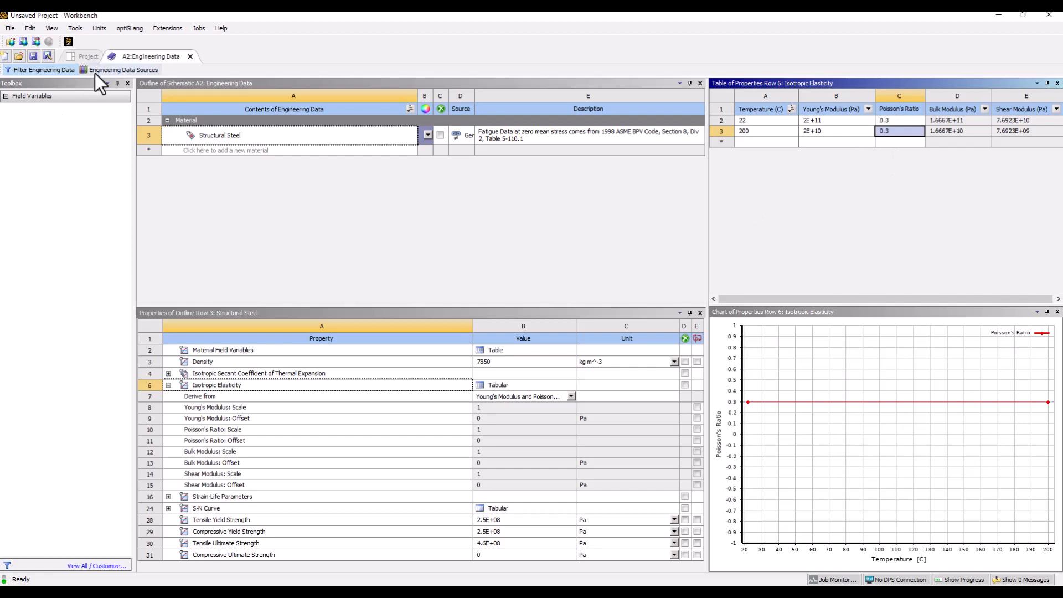
left_click(190, 56)
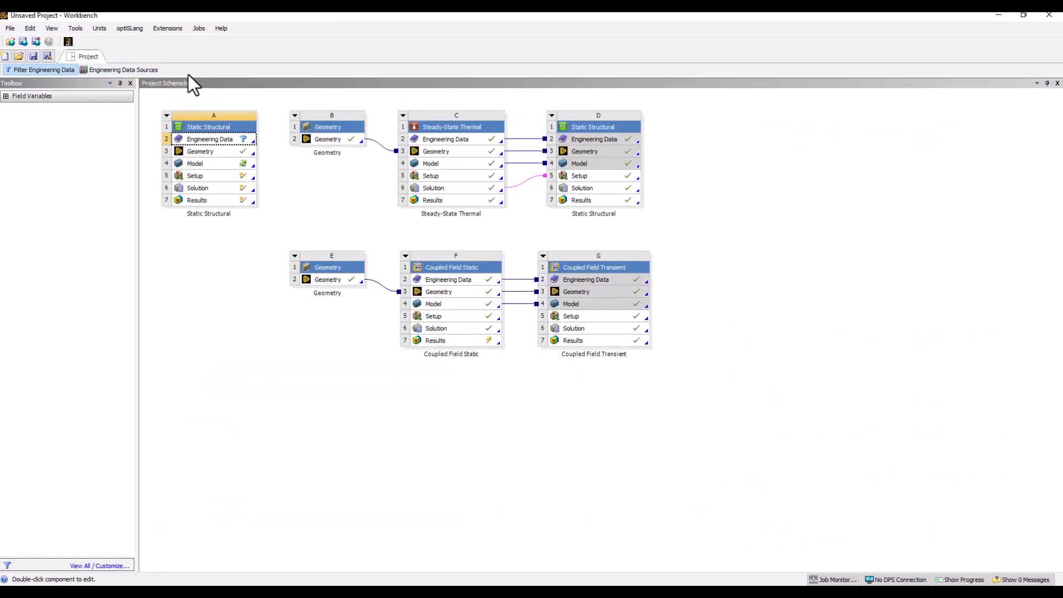
Open the Solution of the standalone Static Structural system in Mechanical with the changed material data
left_click(227, 189)
right_click(238, 189)
left_click(283, 195)
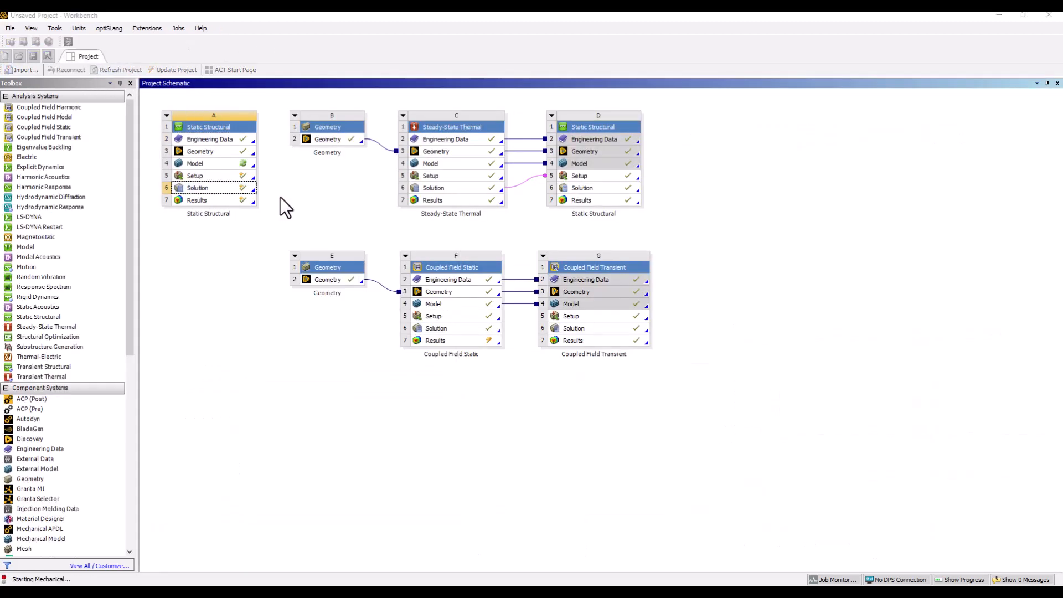
left_click(576, 341)
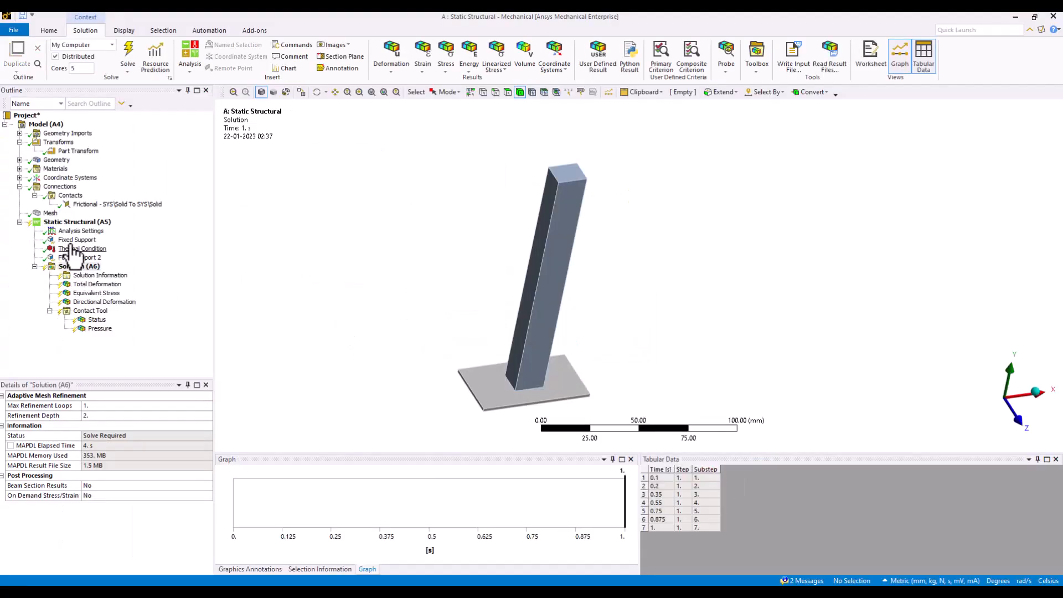
left_click(75, 222)
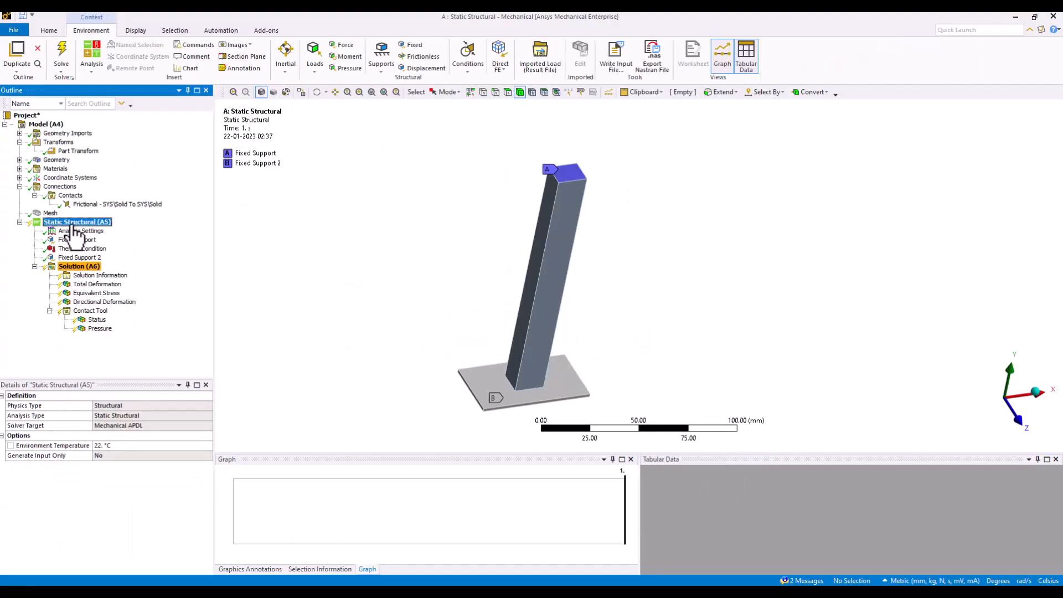
right_click(73, 224)
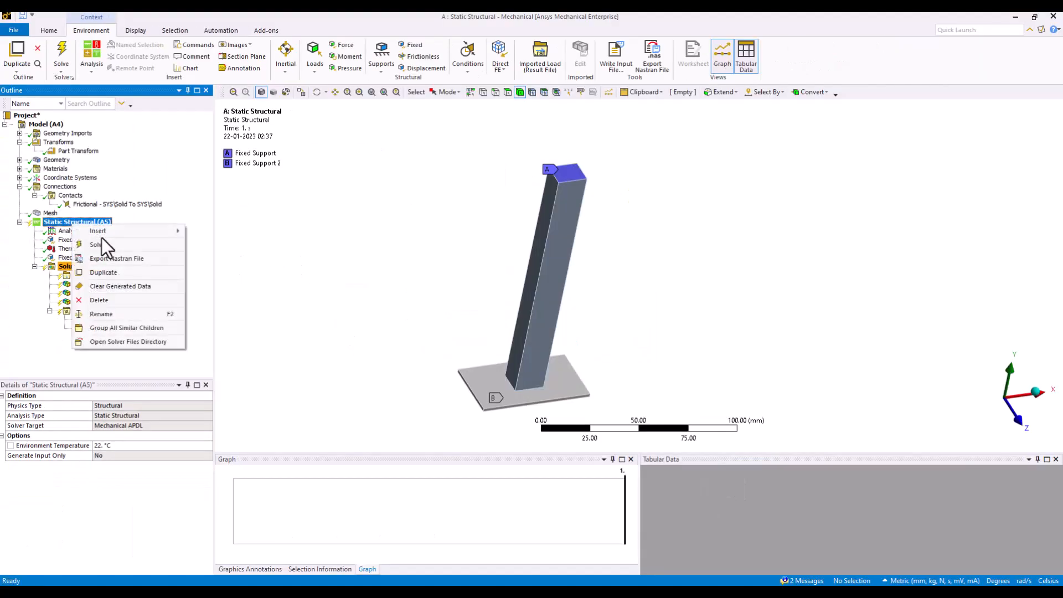
right_click(47, 126)
key("Escape")
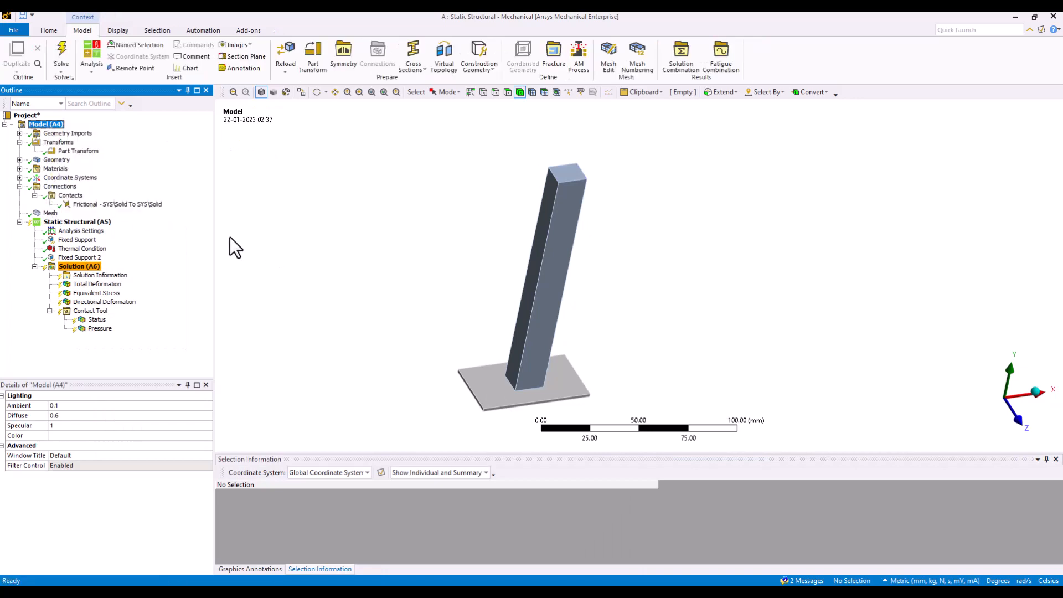
Review Structural Steel's temperature-dependent elasticity chart and table in the model's Materials data
left_click(19, 168)
left_click(79, 177)
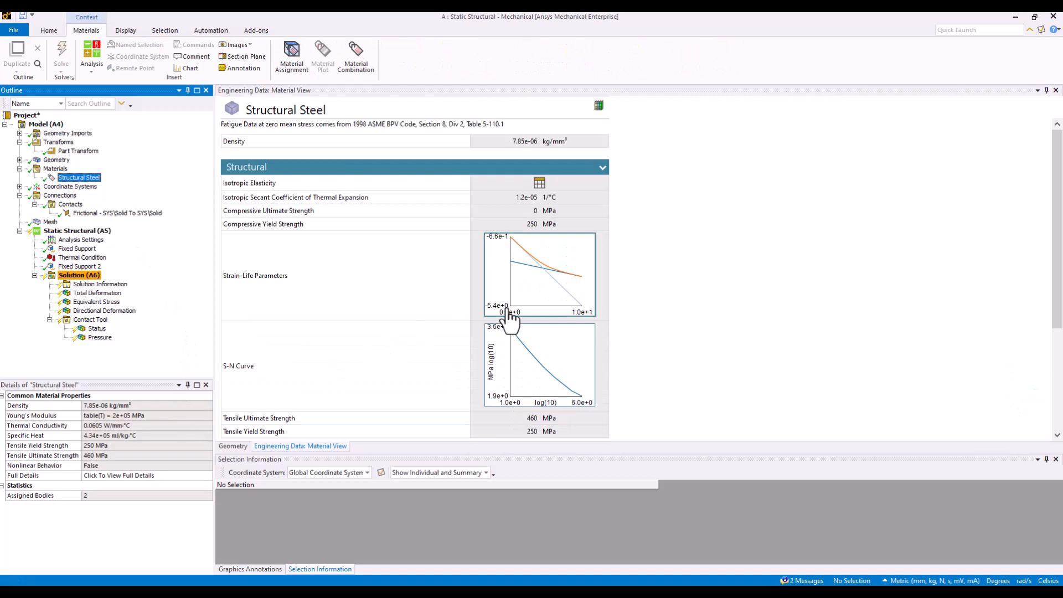
scroll(417, 367, "down", 3)
scroll(417, 367, "up", 3)
left_click(540, 183)
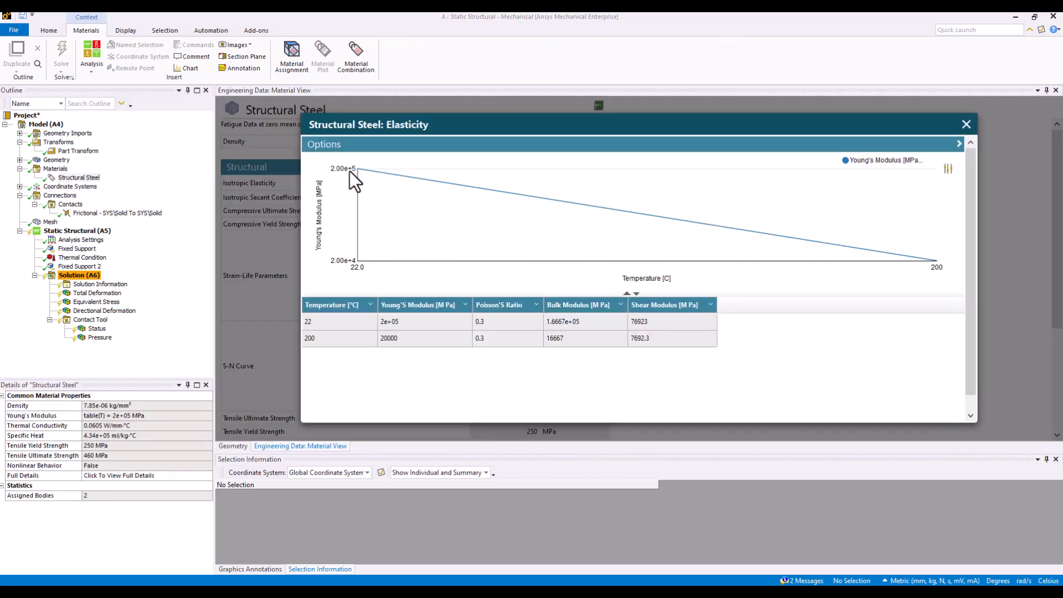
mouse_move(723, 254)
left_click(966, 124)
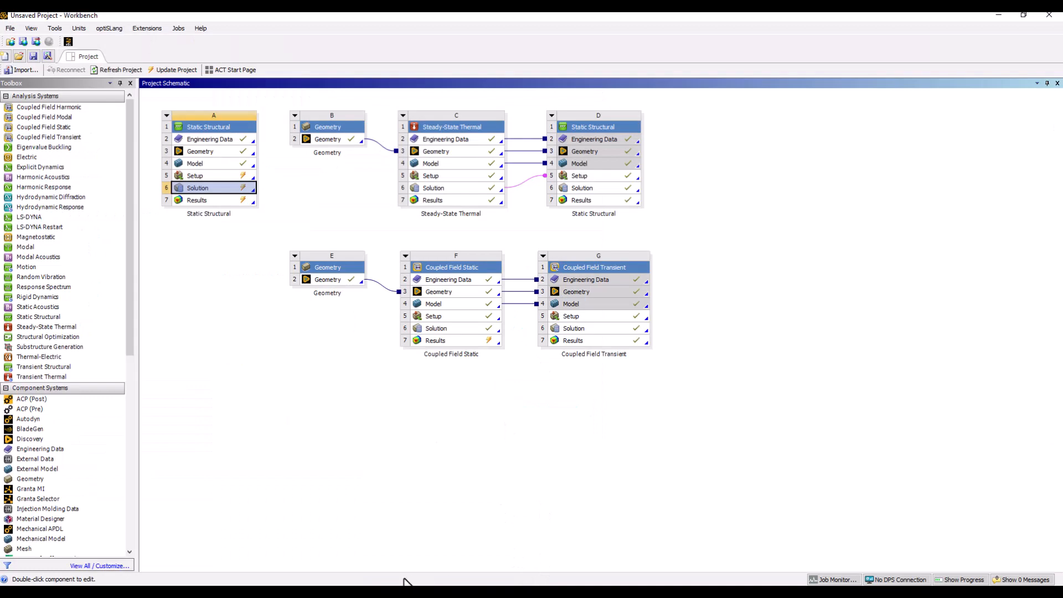
Switch to PowerPoint and review the thermal-condition demo slide and the one-way coupling demo slide
mouse_move(415, 585)
left_click(473, 527)
left_click(78, 557)
left_click(32, 388)
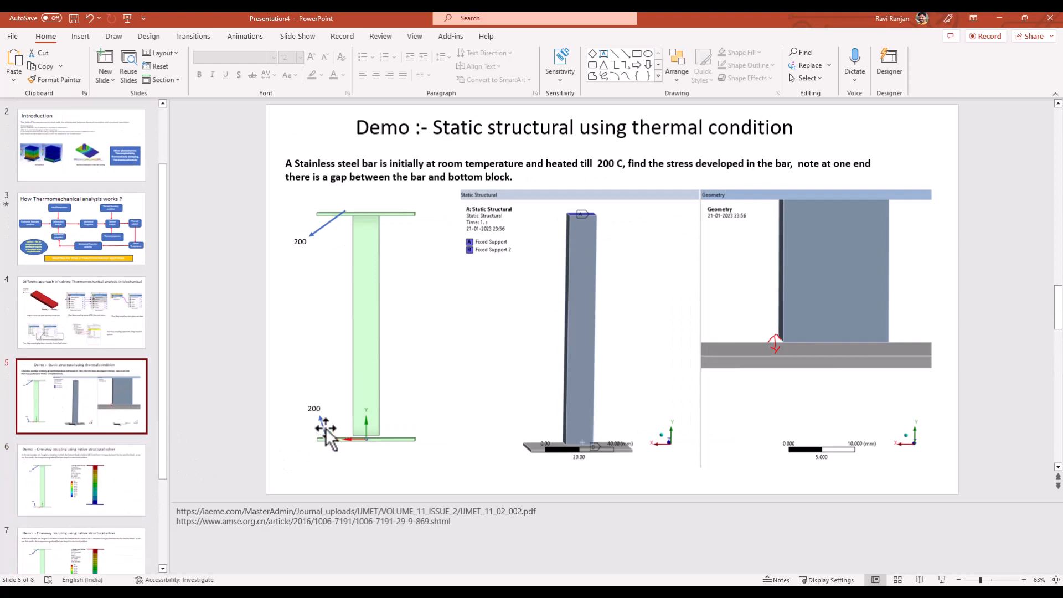
left_click(88, 493)
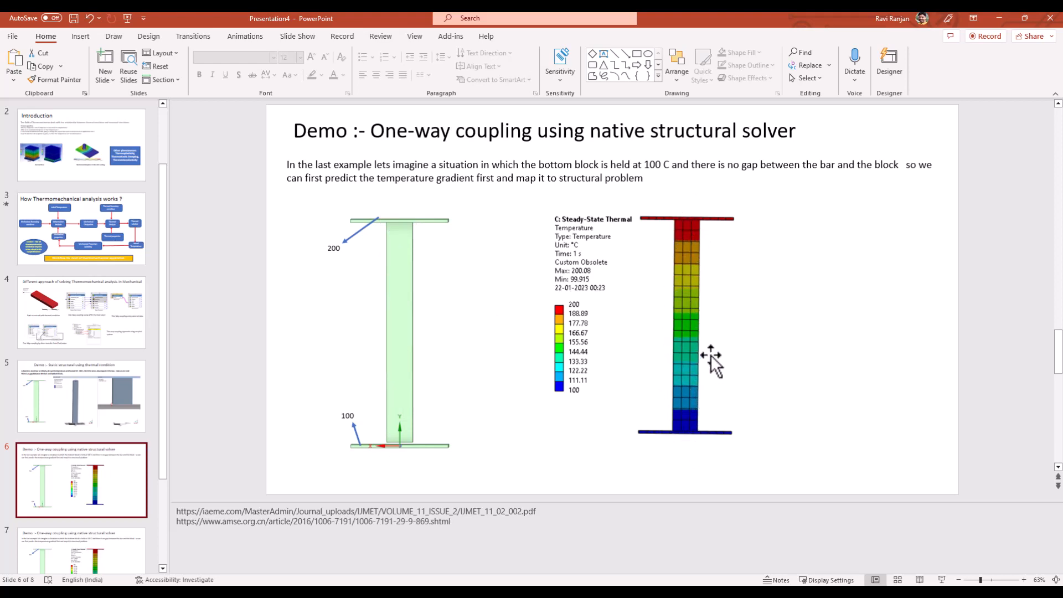
Switch to Workbench and open the Setup of the Steady-State Thermal system in Mechanical
key("alt+Tab")
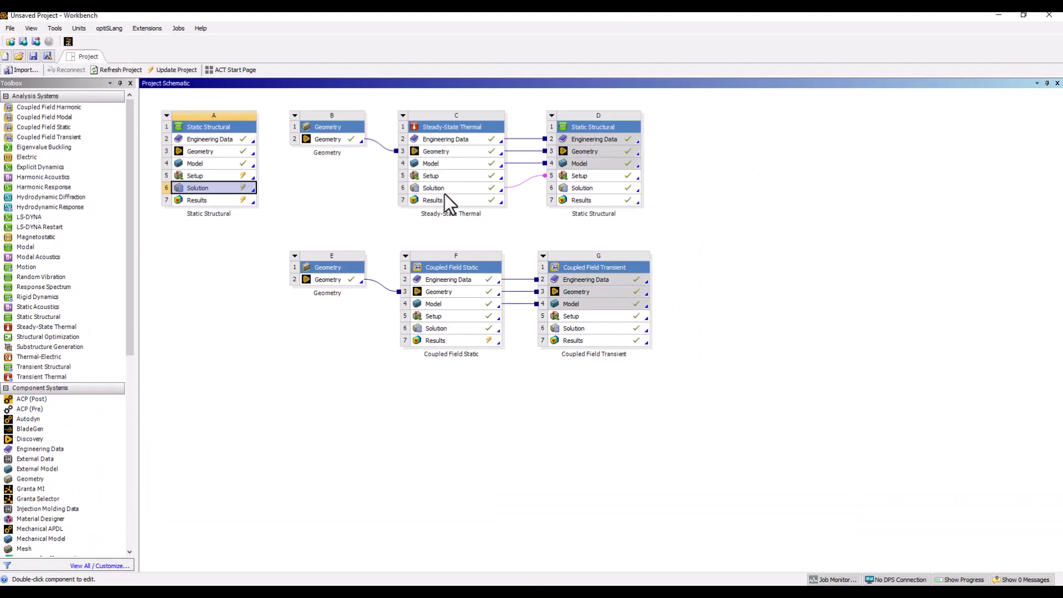
left_click(480, 172)
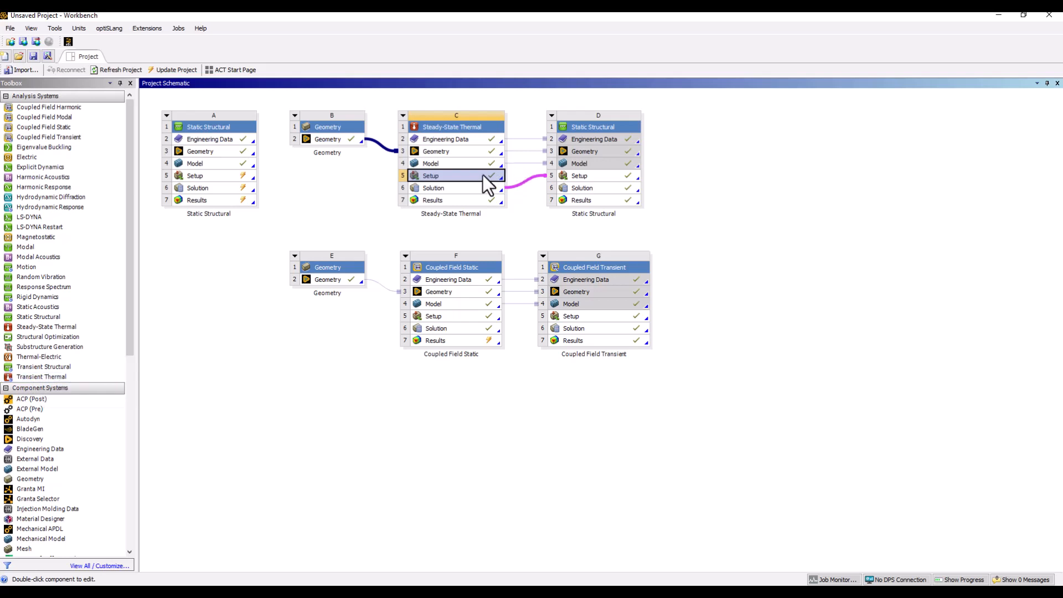
right_click(479, 185)
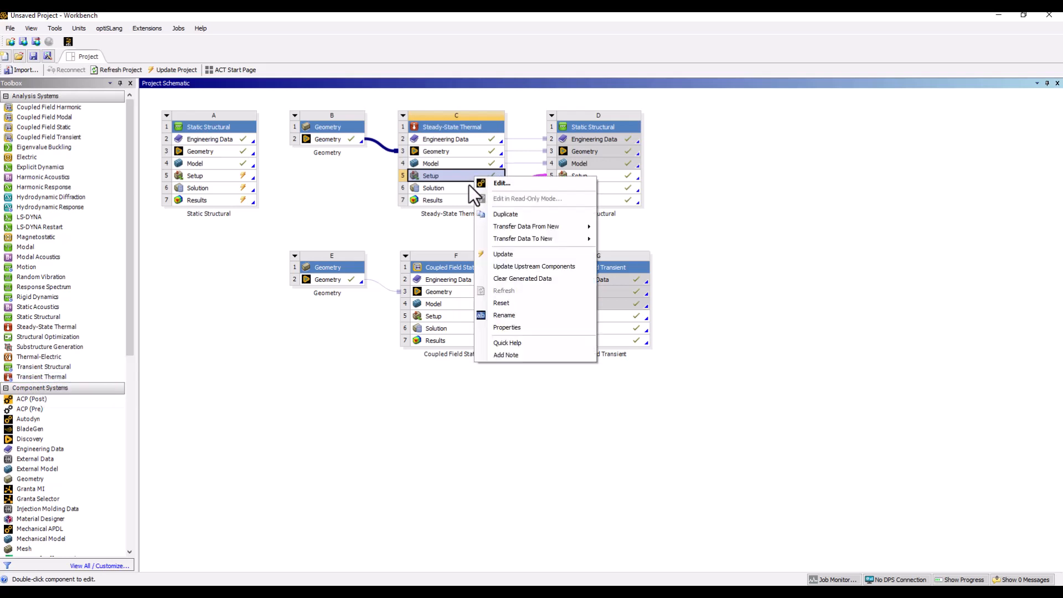
left_click(500, 184)
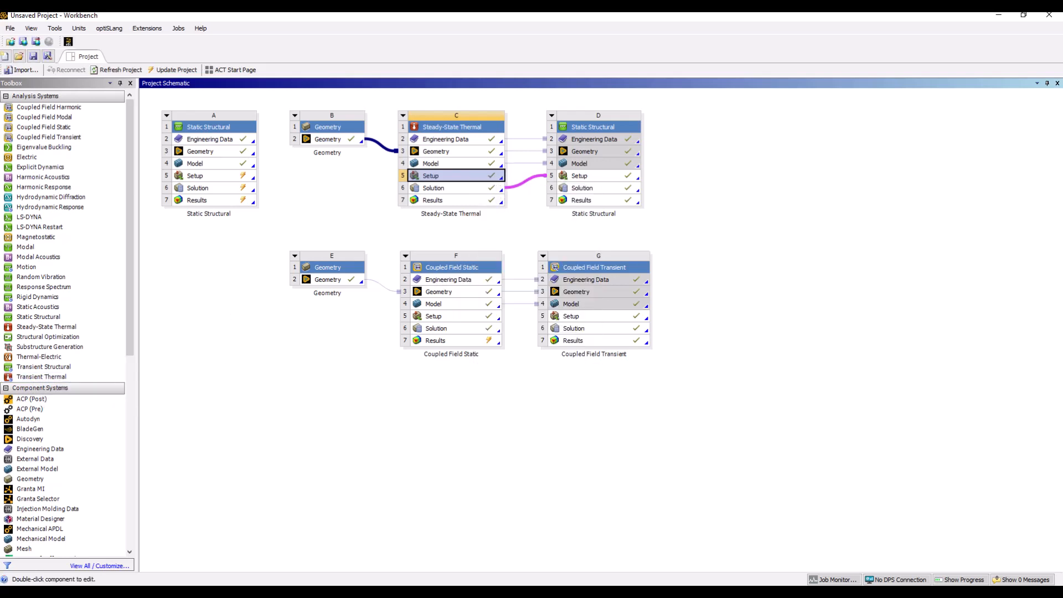
left_click_drag(484, 60, 684, 78)
left_click(972, 73)
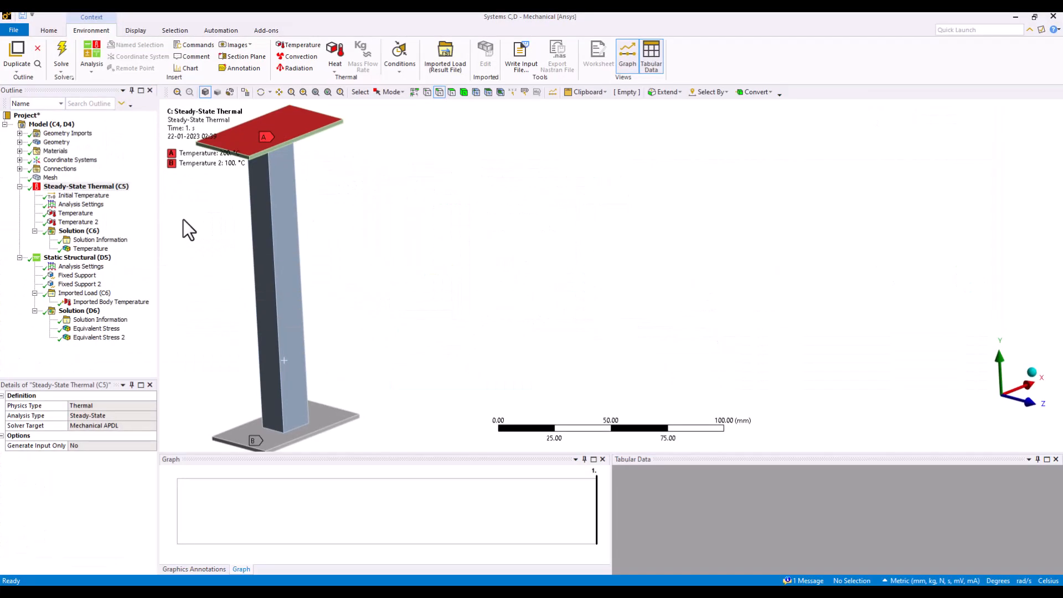
Look through the thermal load types that can be inserted in the Steady-State Thermal analysis
left_click(83, 187)
right_click(87, 187)
mouse_move(136, 195)
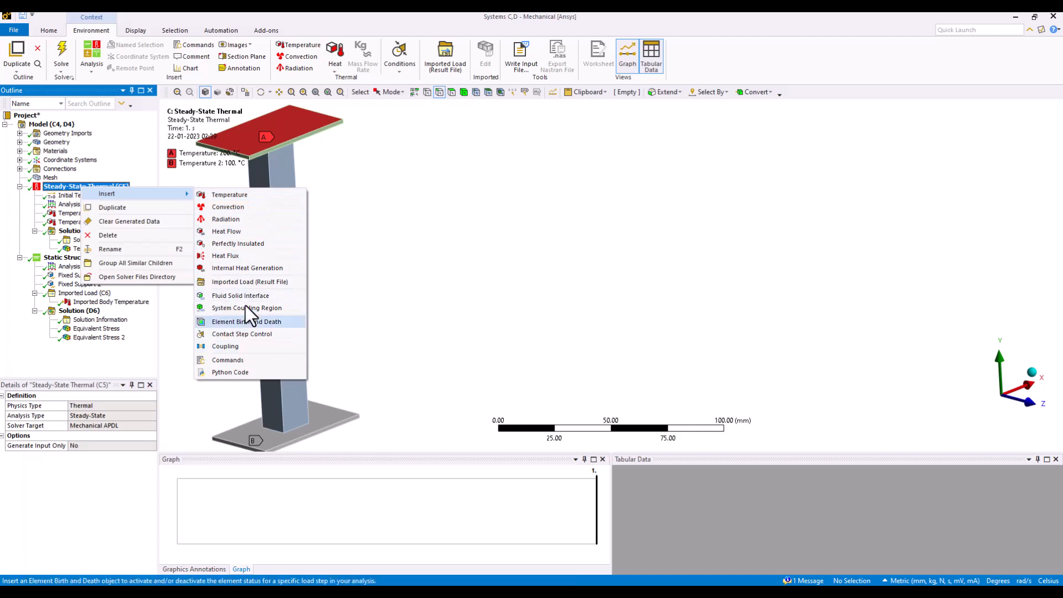
left_click(437, 206)
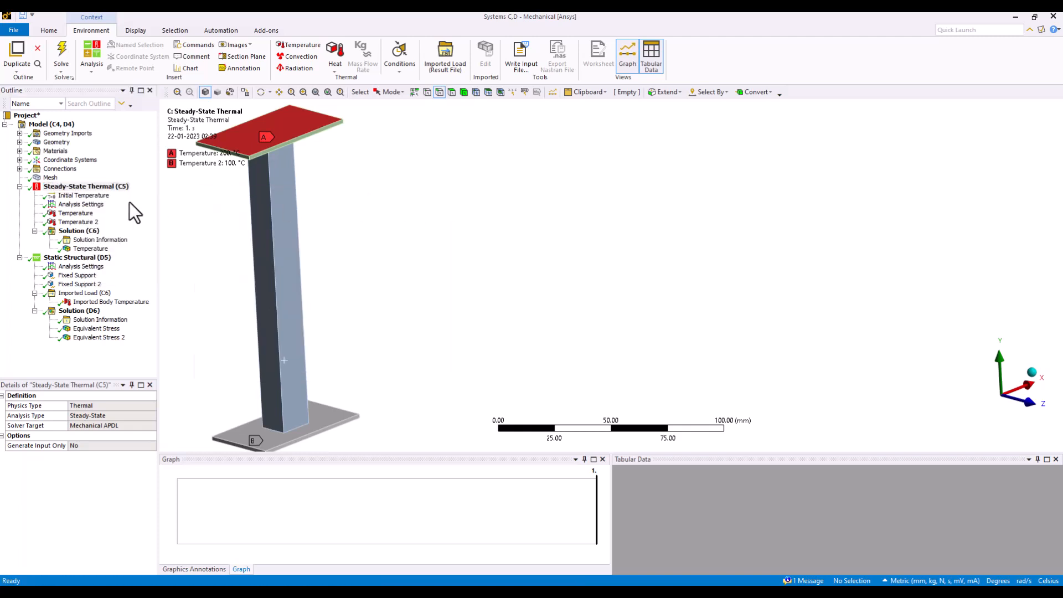
Examine the Temperature and Temperature 2 loads on the outer faces of the two end plates
left_click(74, 213)
middle_click_drag(327, 224, 339, 250)
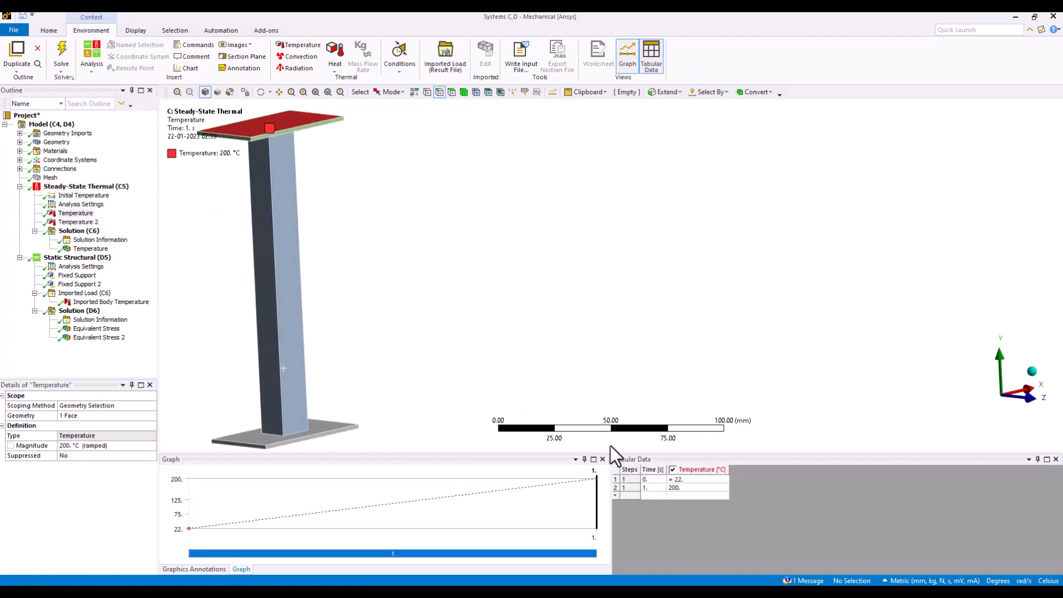
middle_click_drag(398, 297, 251, 338)
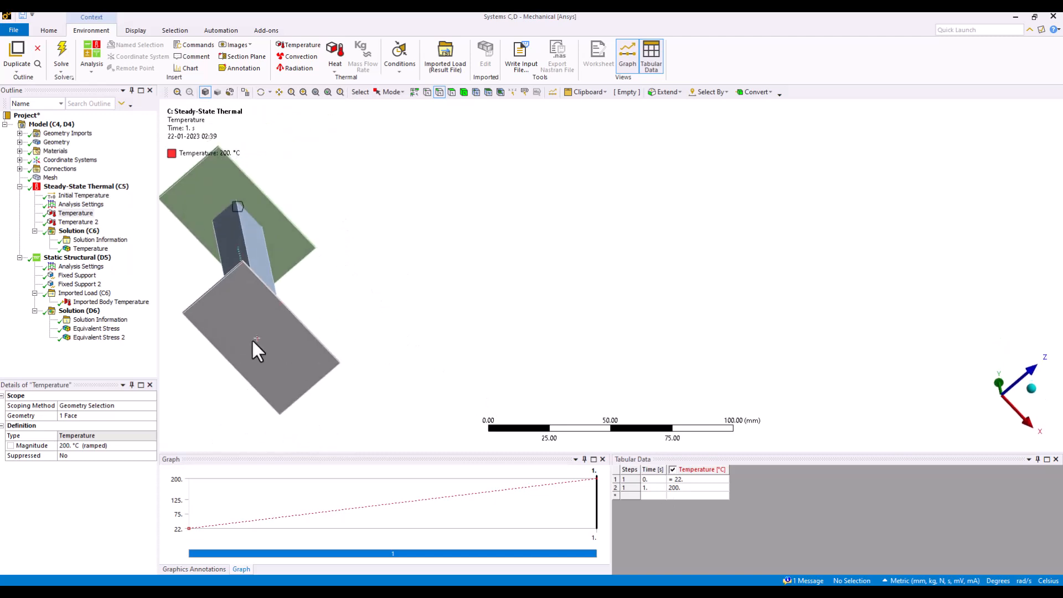
left_click(78, 222)
middle_click_drag(395, 314, 371, 305)
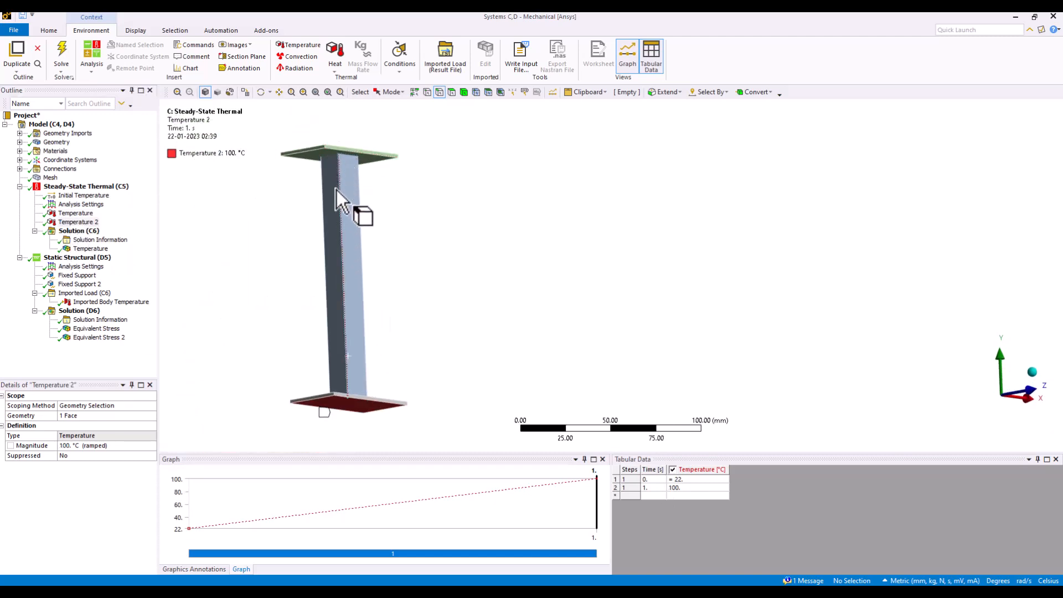
middle_click_drag(348, 213, 277, 223)
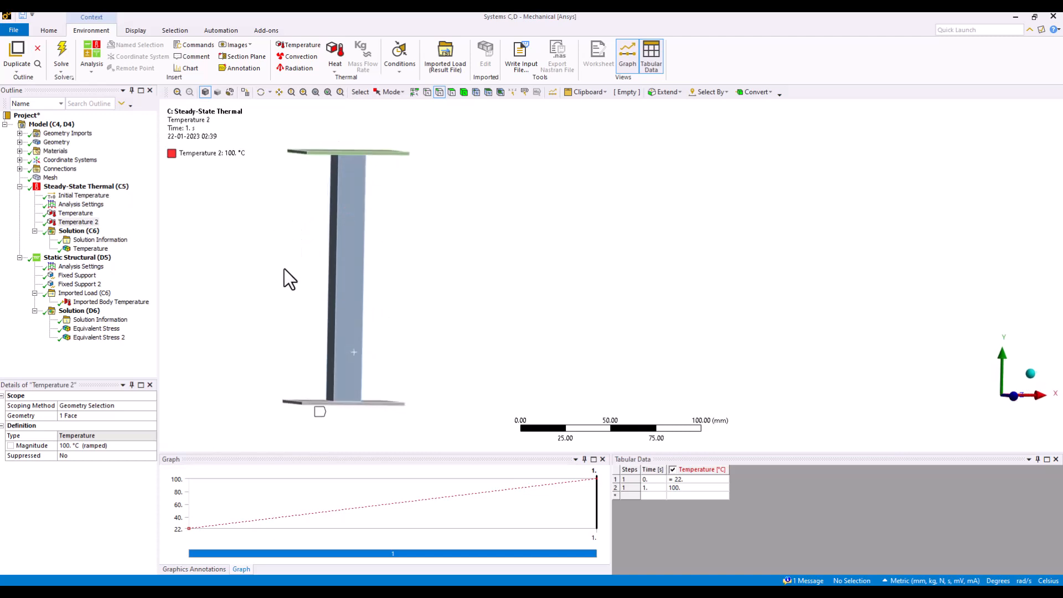
middle_click_drag(284, 265, 265, 284)
Inspect the two bonded contacts, including the Thermal Conductance setting, and view the steady-state Temperature result on the whole assembly
left_click(20, 169)
left_click(34, 178)
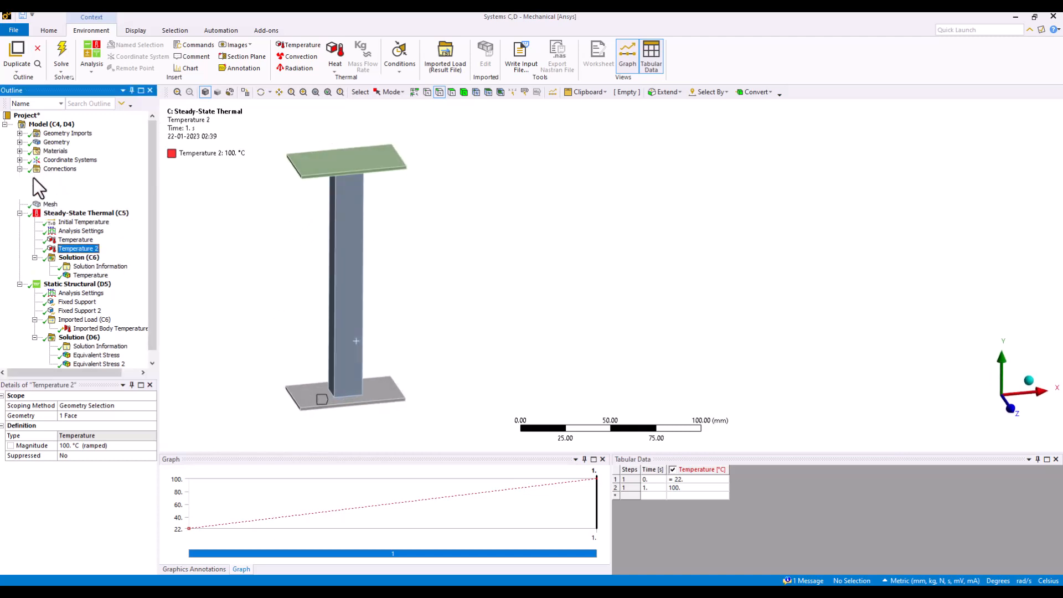
left_click(77, 187)
left_click(93, 194)
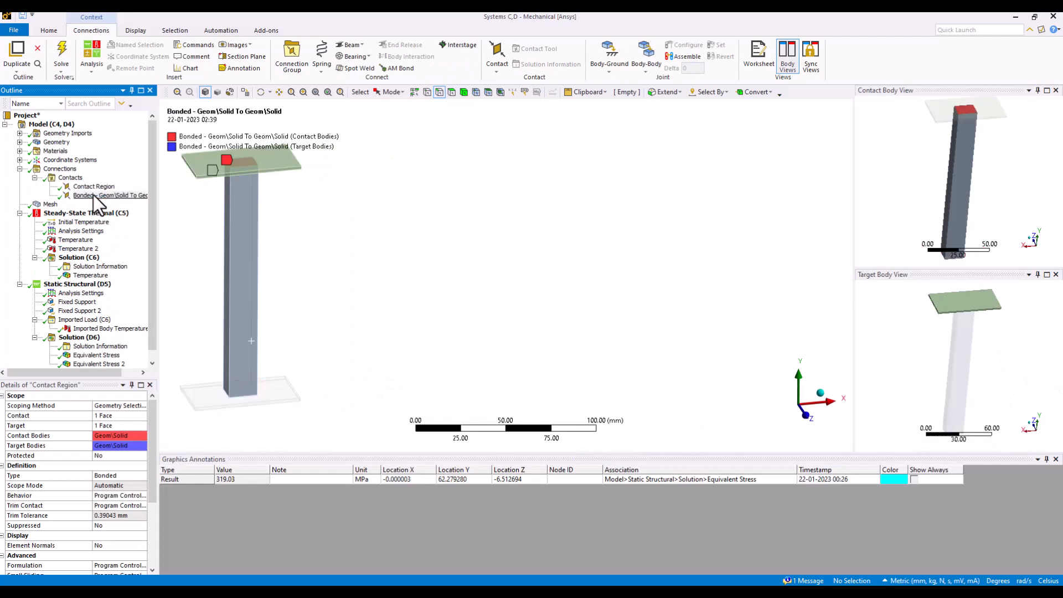
scroll(113, 490, "down", 4)
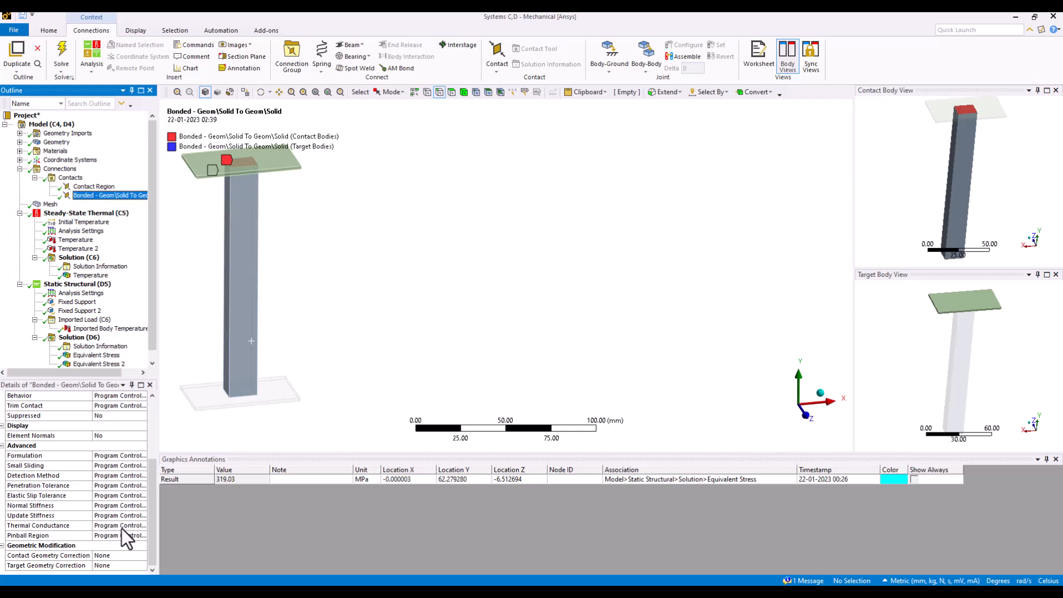
scroll(372, 348, "down", 1)
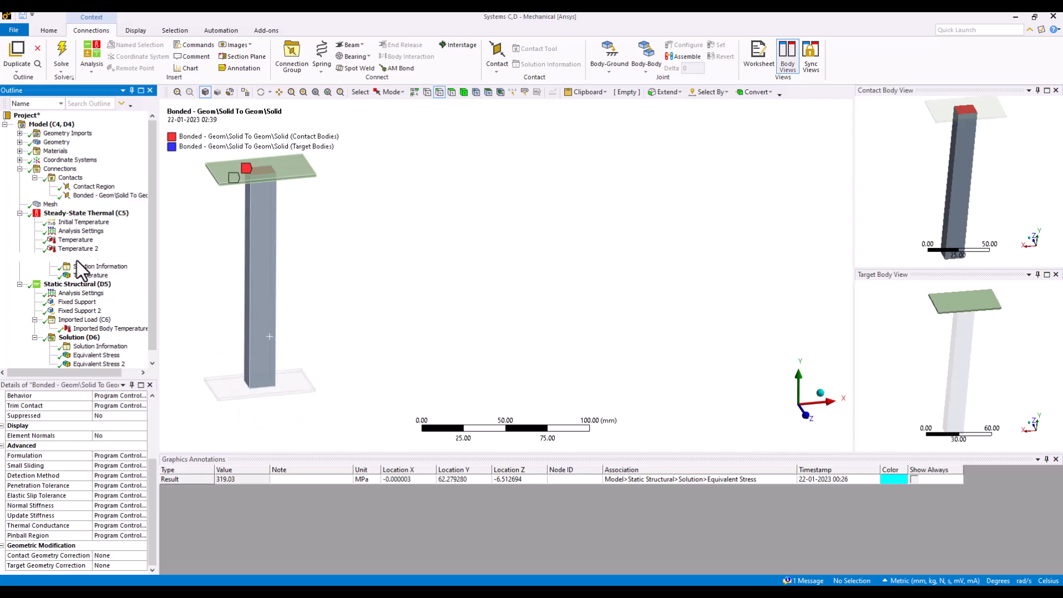
left_click(86, 276)
left_click_drag(367, 304, 363, 267)
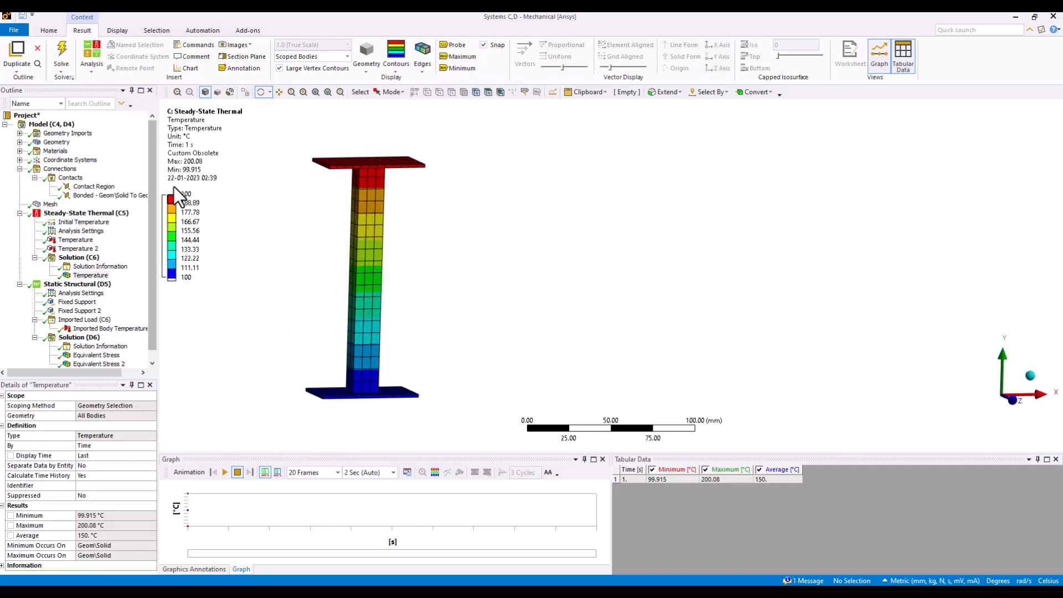
Add another Temperature result to the Steady-State Thermal solution, scope it to one long vertical edge of the column and evaluate it
left_click(73, 259)
right_click(75, 258)
mouse_move(139, 266)
mouse_move(254, 268)
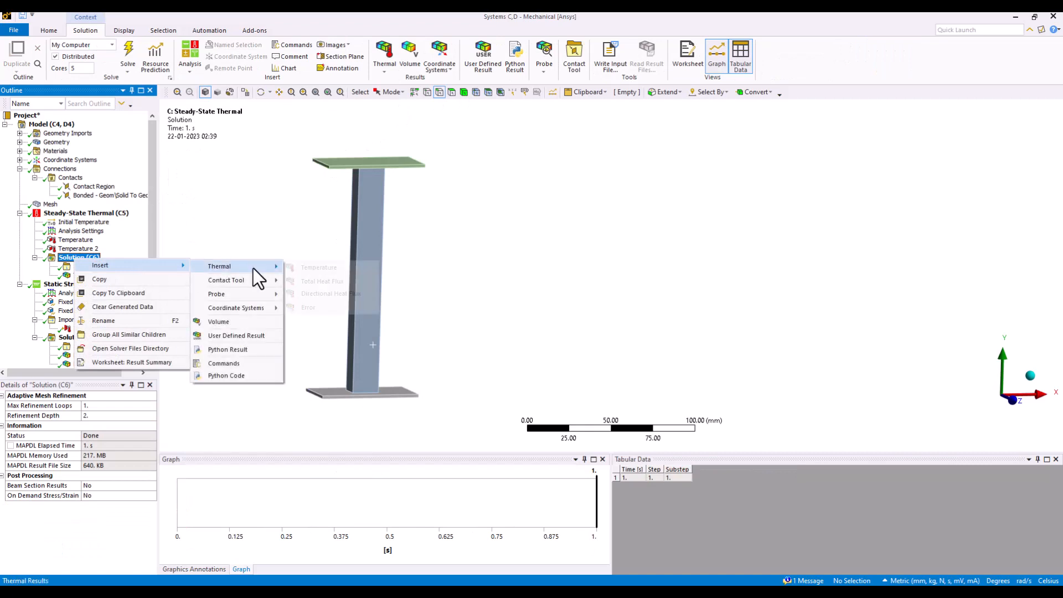
left_click(319, 268)
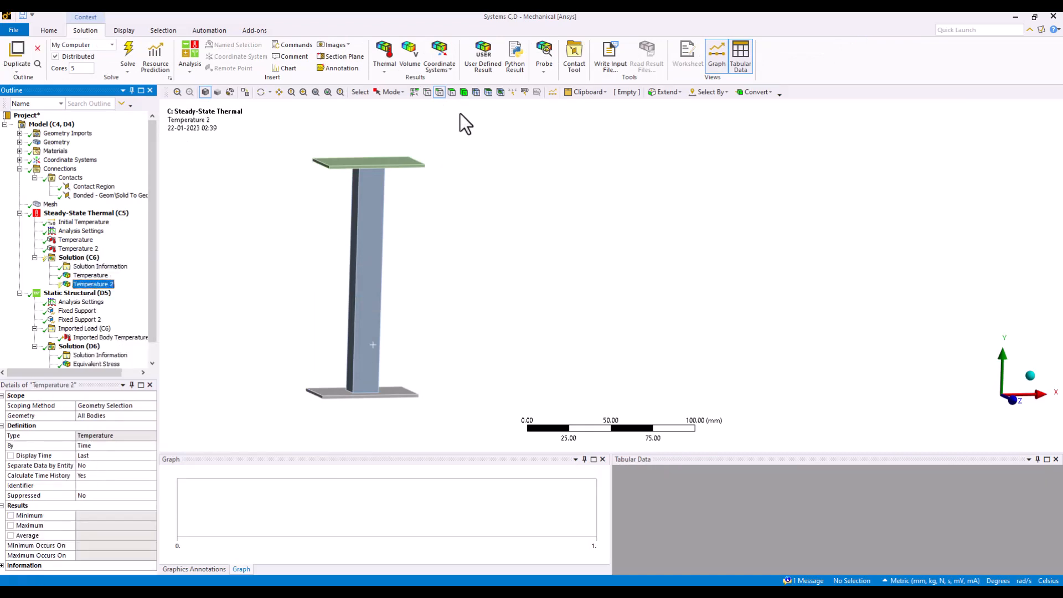
left_click(355, 273)
left_click(94, 415)
left_click(88, 416)
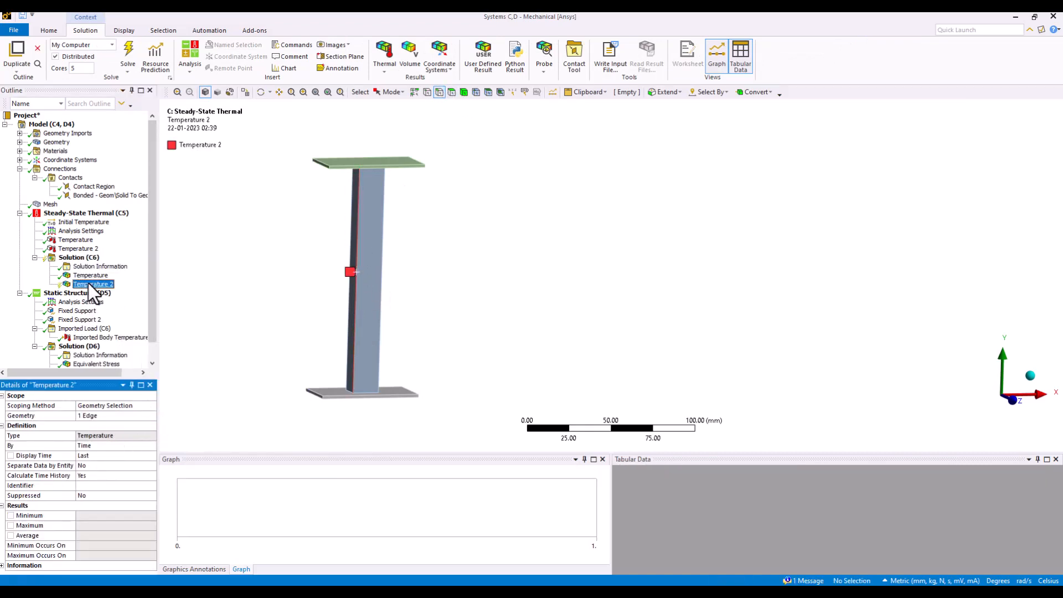
right_click(88, 283)
left_click(141, 307)
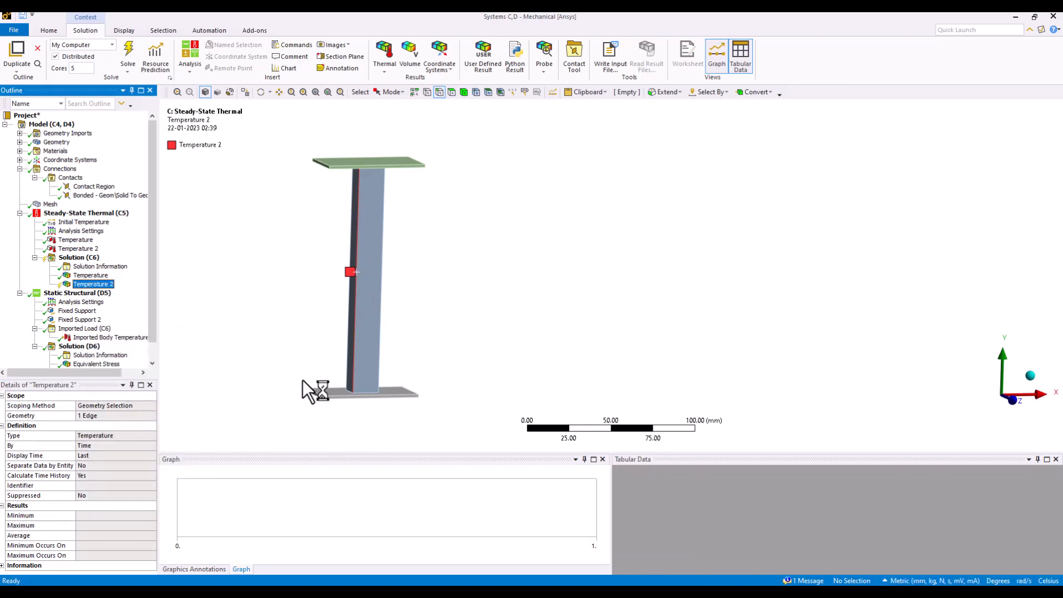
Convert the column-edge temperature result to a path result, evaluate all results and enlarge its temperature-versus-length graph
right_click(98, 285)
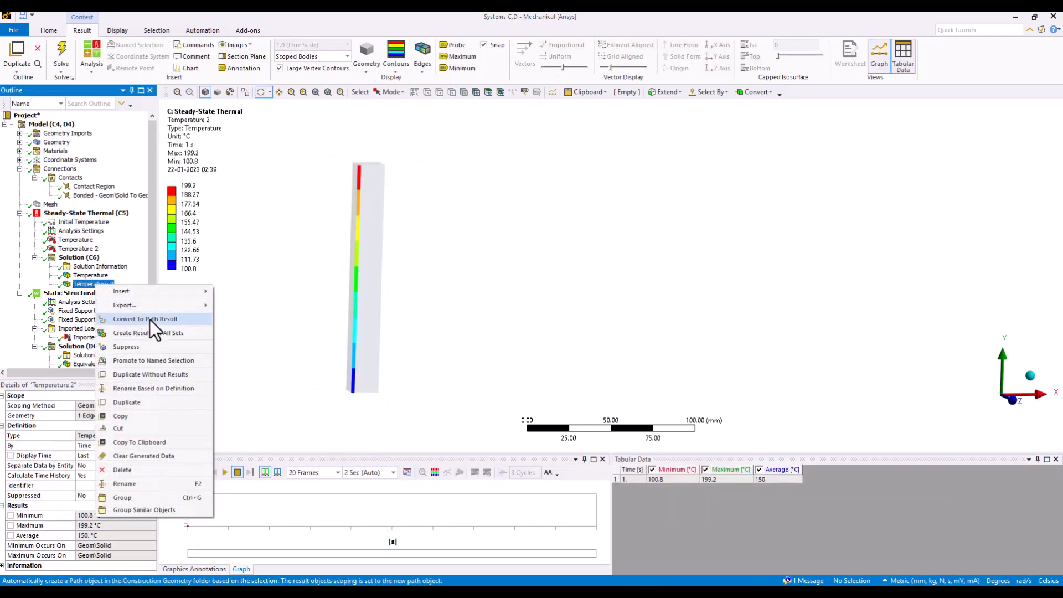
left_click(145, 319)
right_click(96, 289)
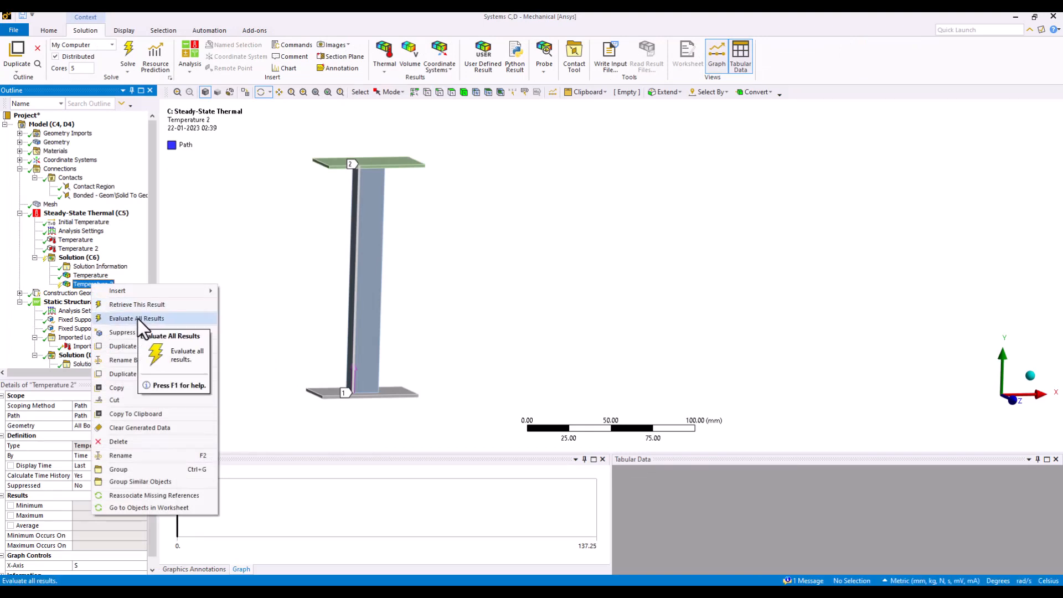
left_click(138, 319)
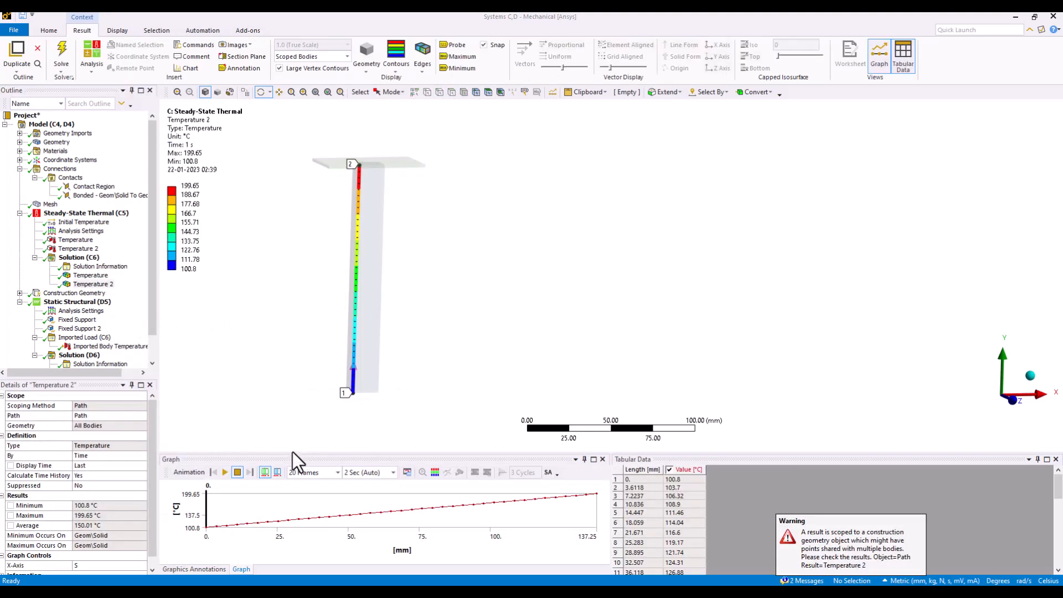
left_click_drag(292, 453, 296, 357)
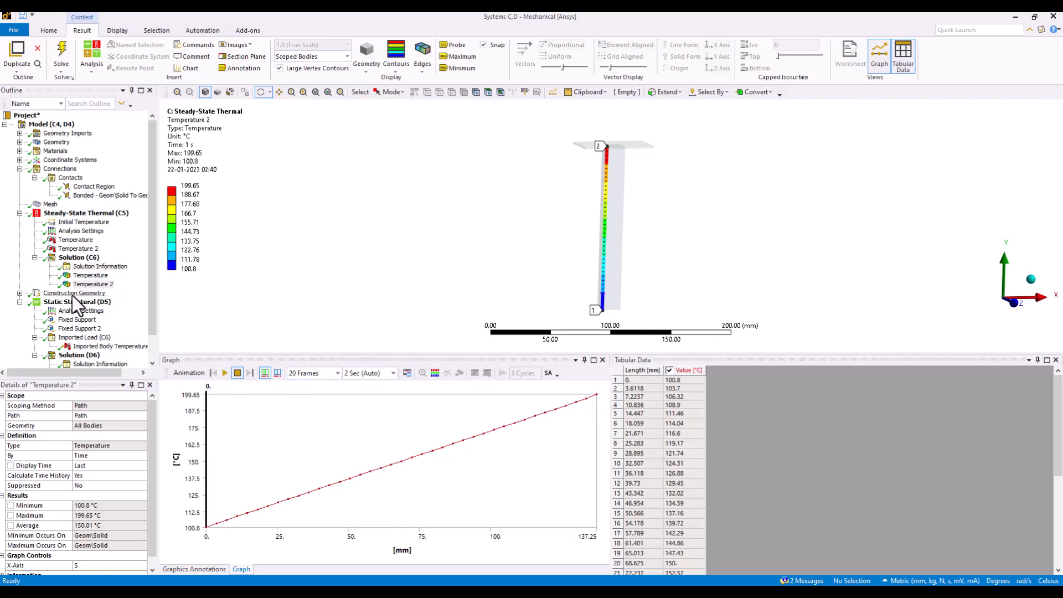
Inspect the path under Construction Geometry and view the supports of the Static Structural analysis
left_click(19, 293)
left_click(65, 302)
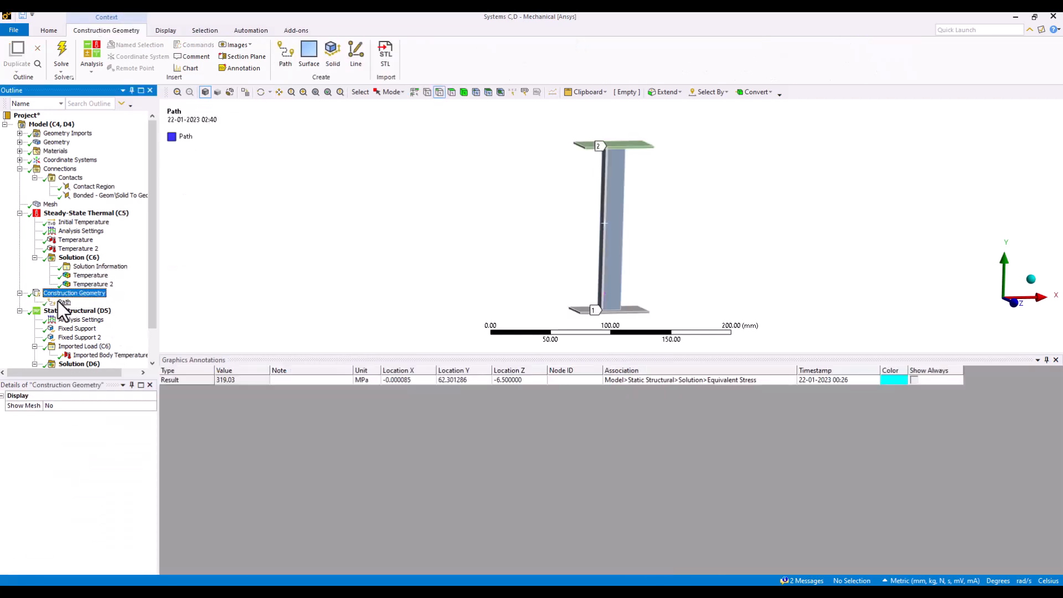
left_click(19, 293)
left_click(83, 302)
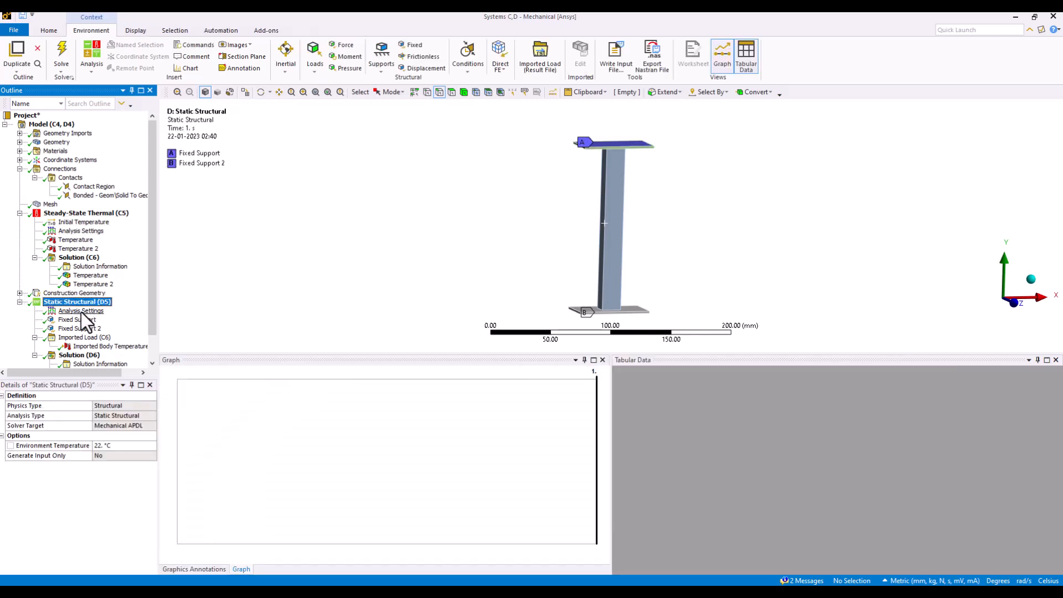
Switch to Workbench to examine the Steady-State Thermal Solution link into the Static Structural Setup, and return to the Systems C,D Mechanical window
left_click(507, 593)
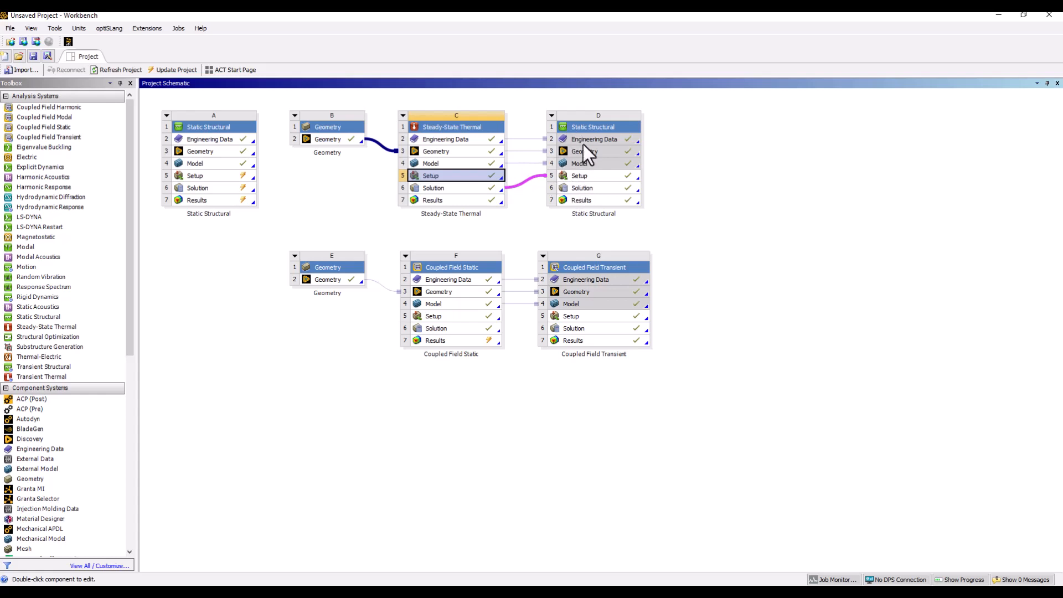
left_click(474, 188)
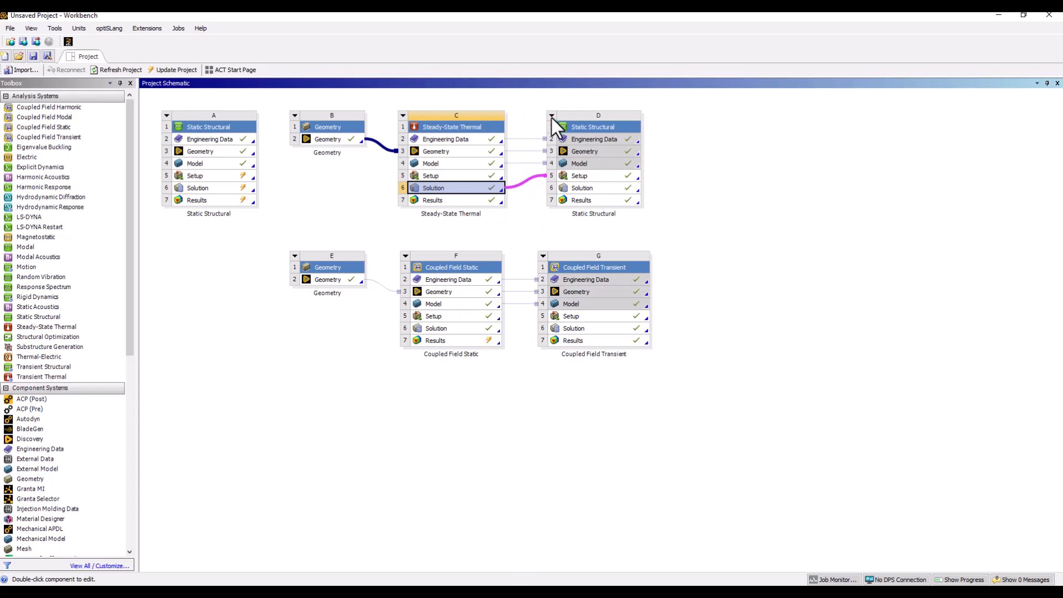
left_click(610, 593)
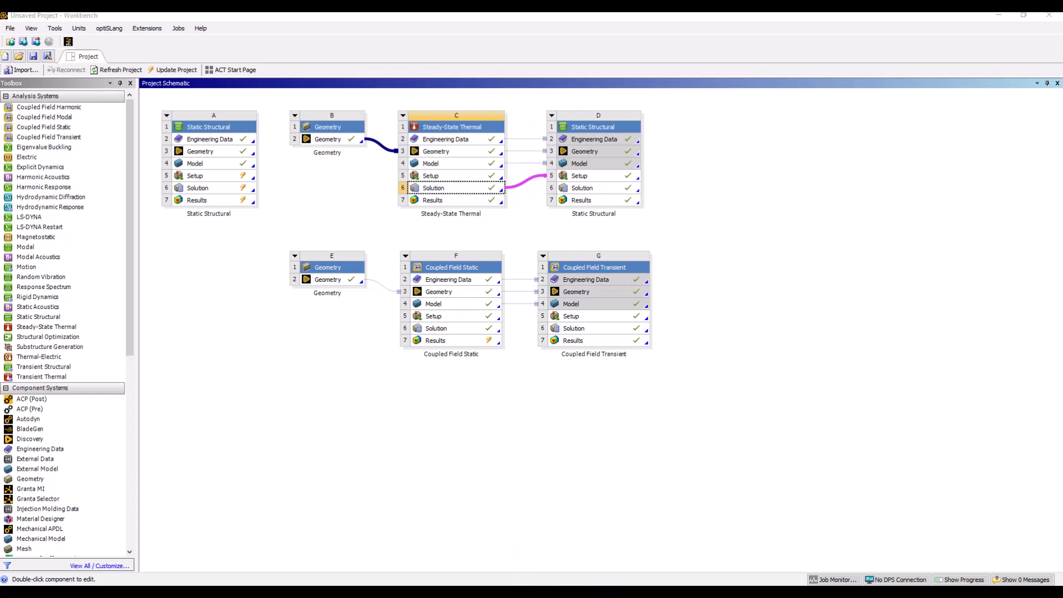
left_click(698, 555)
left_click(610, 593)
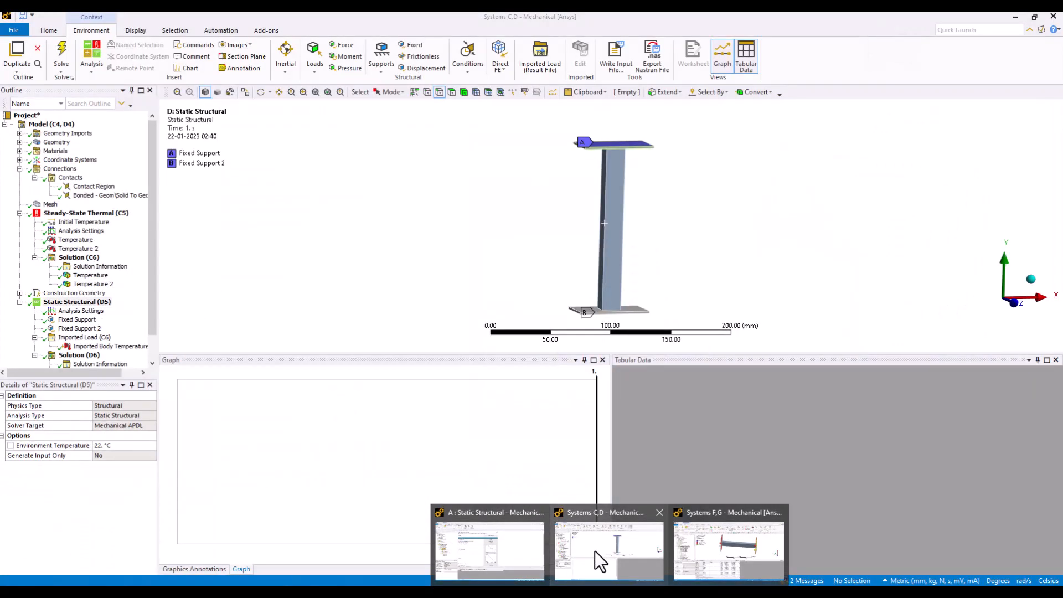
left_click(595, 551)
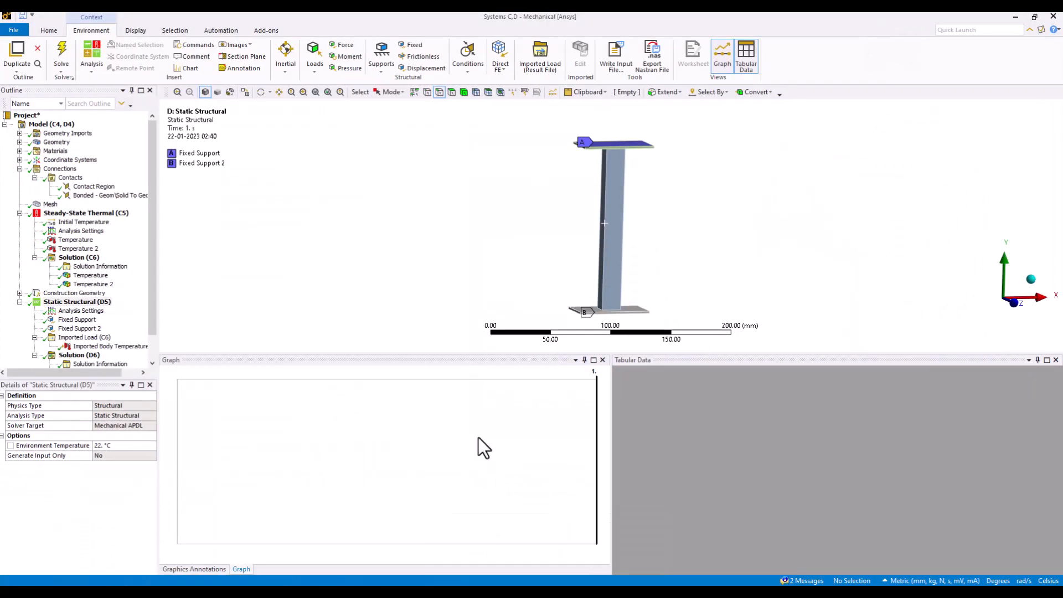
Add a second Static Structural analysis to the existing model and select it in the outline
left_click(49, 30)
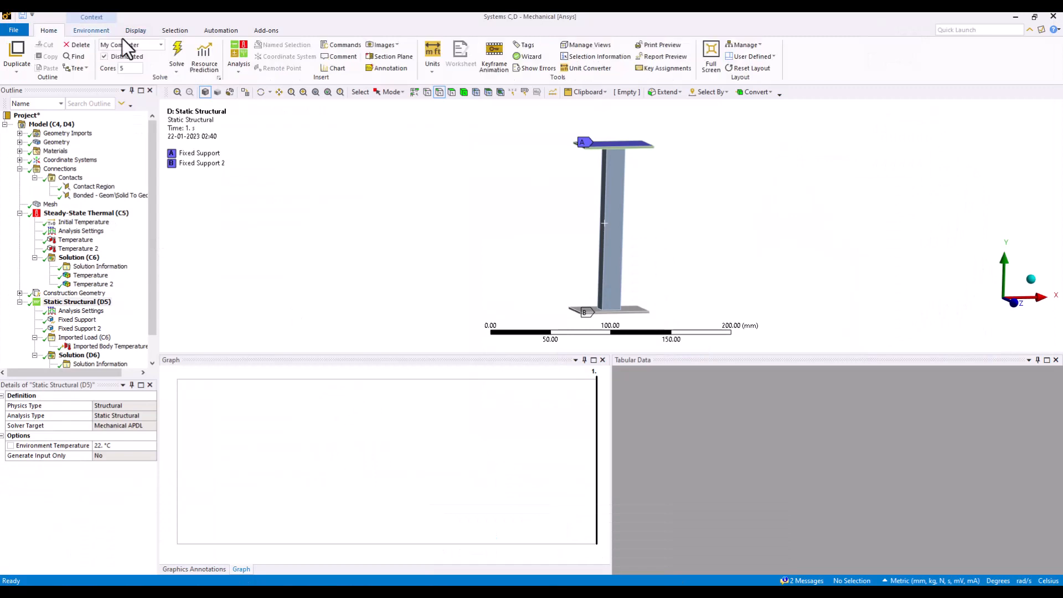
left_click(239, 69)
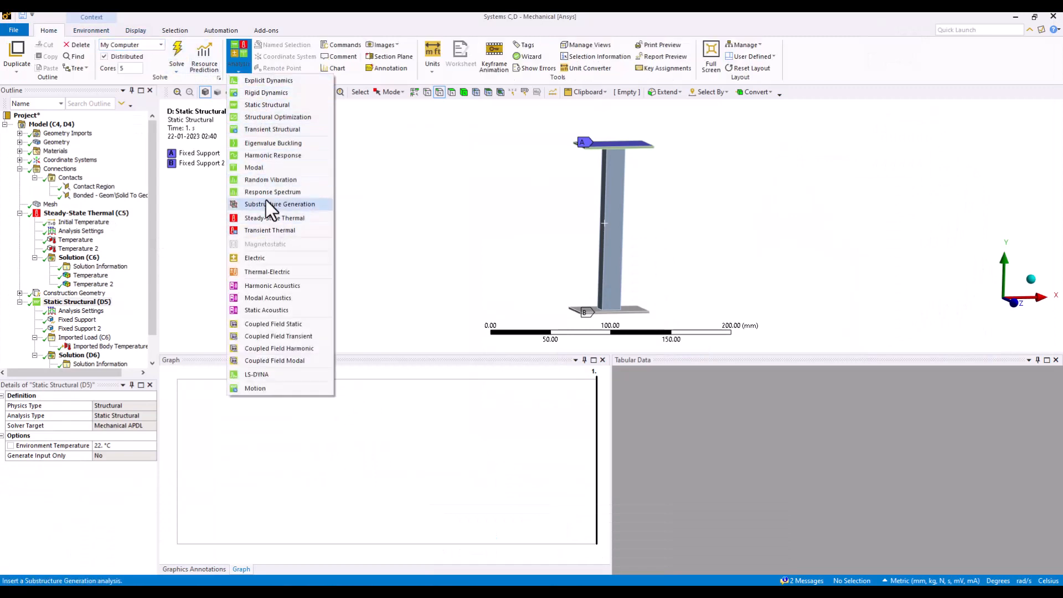
left_click(271, 105)
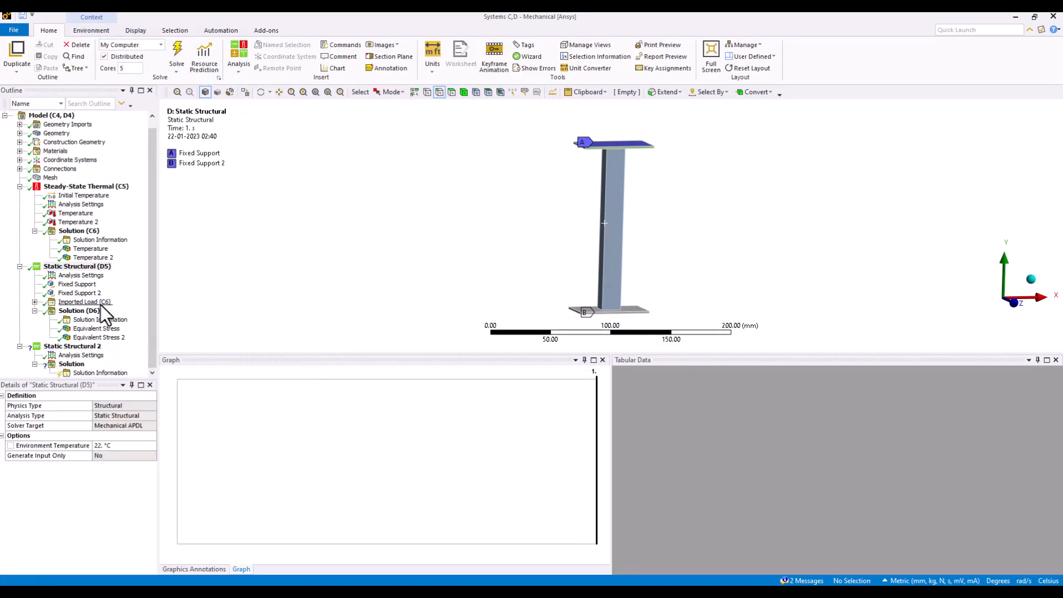
left_click(81, 348)
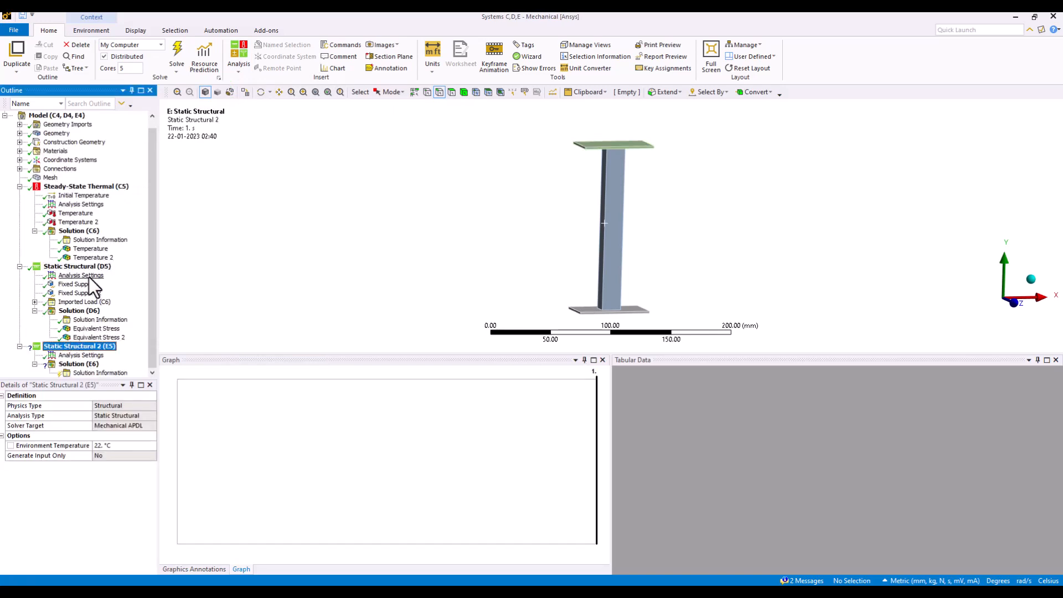
In Workbench, link the Steady-State Thermal Solution to the new Static Structural system's Setup, open that Setup for editing and read the upstream data
key("alt+Tab")
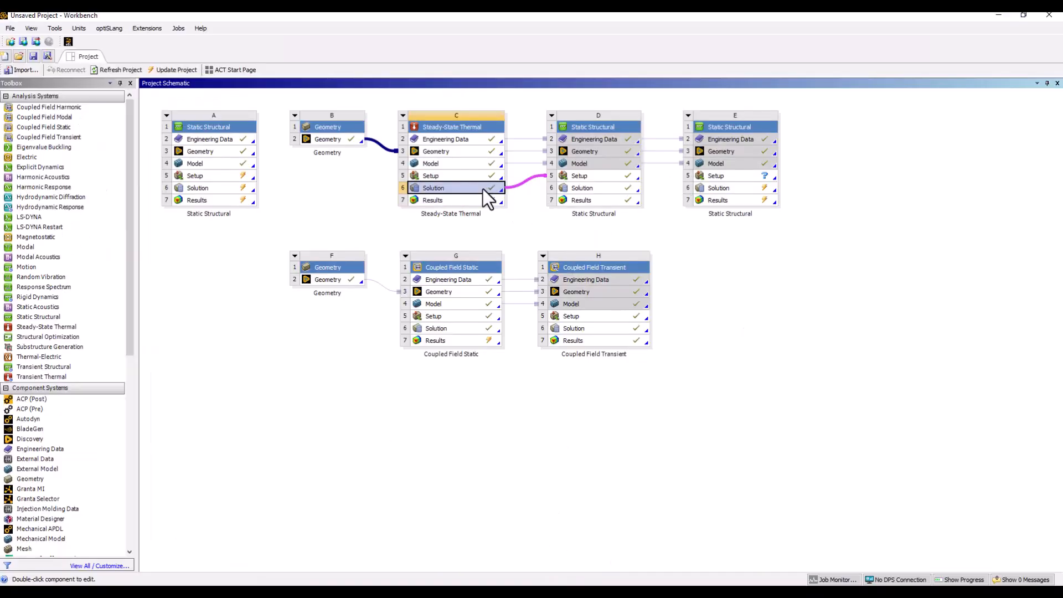
double_click(725, 176)
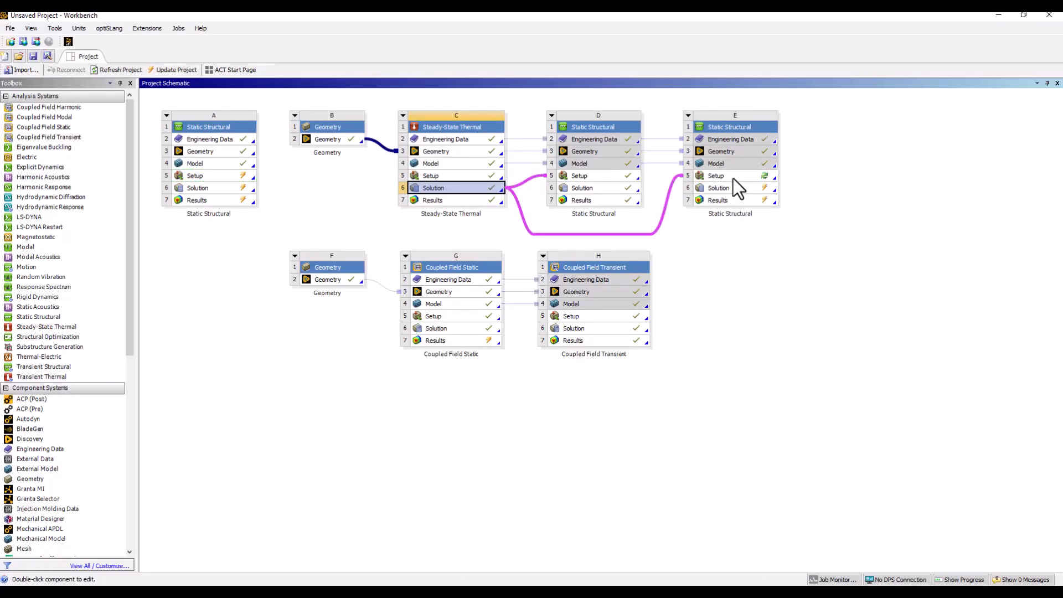
right_click(733, 179)
left_click(762, 186)
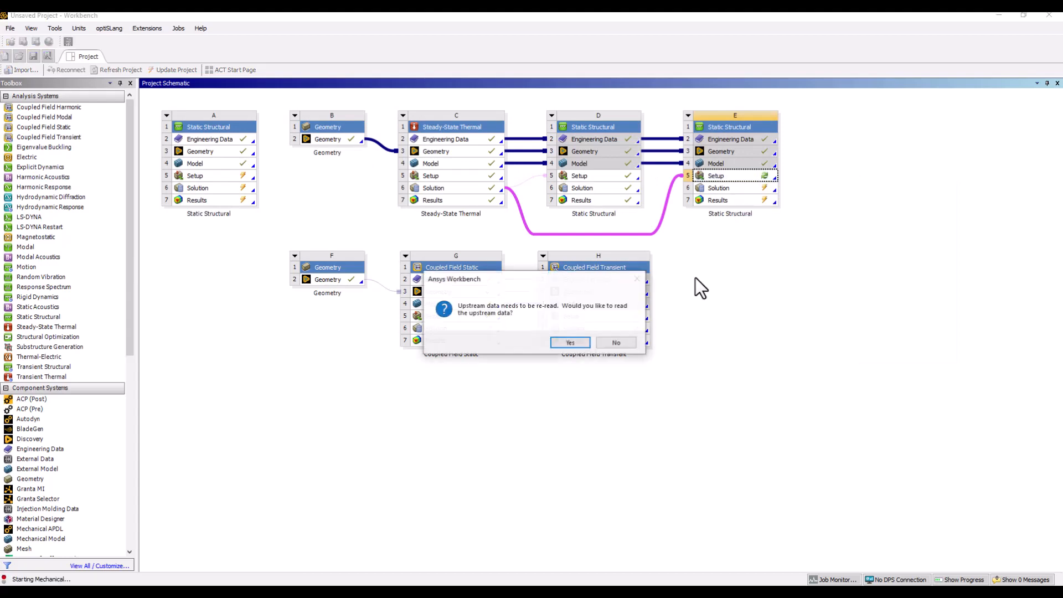
left_click(573, 342)
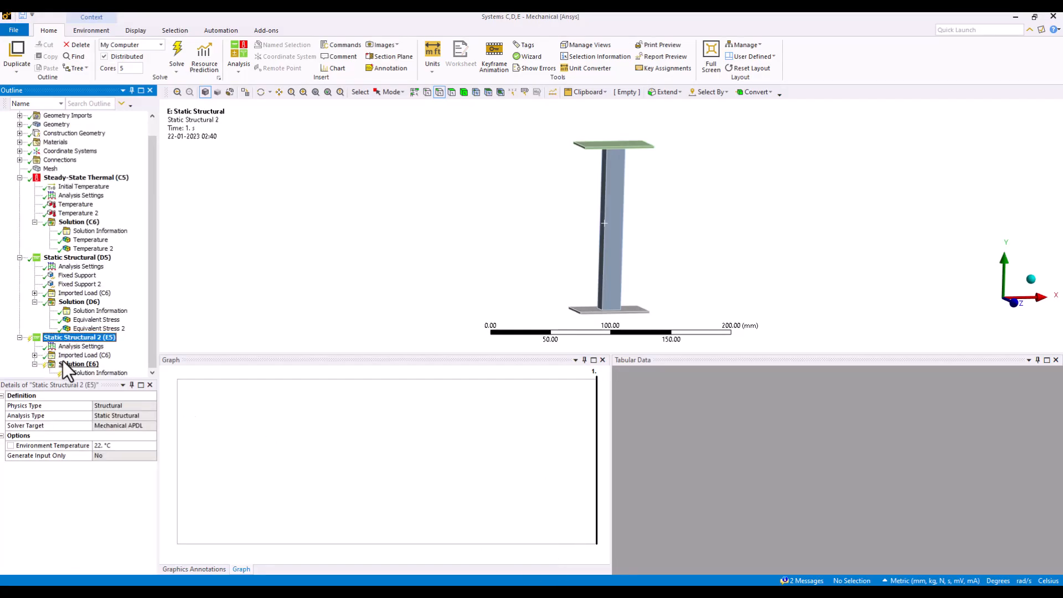
Import the Imported Body Temperature load into Static Structural 2 and inspect its three-body scope and temperature contour on the assembly
left_click(35, 355)
left_click(91, 355)
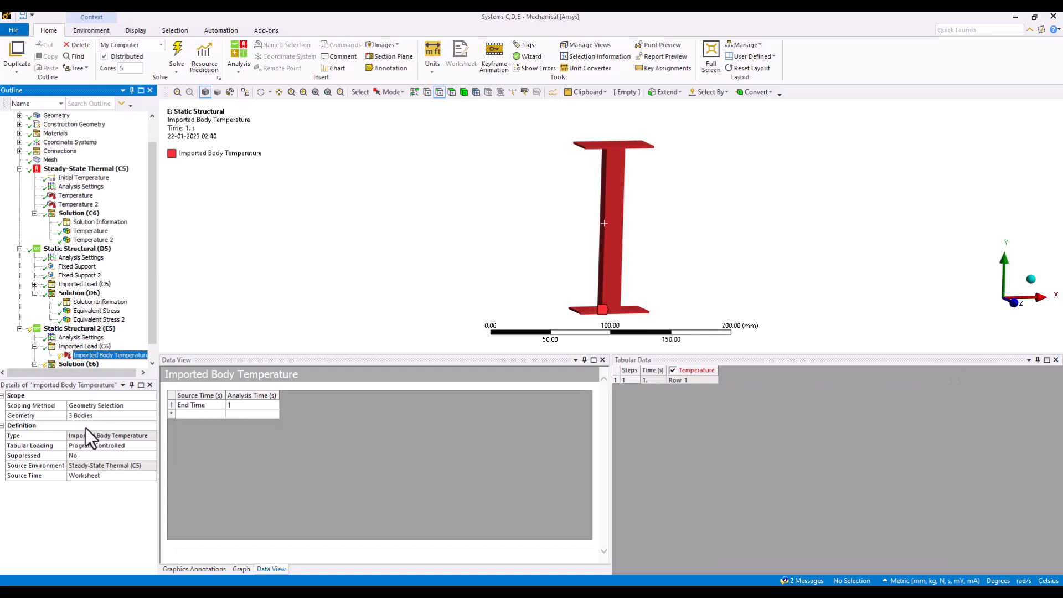
right_click(104, 355)
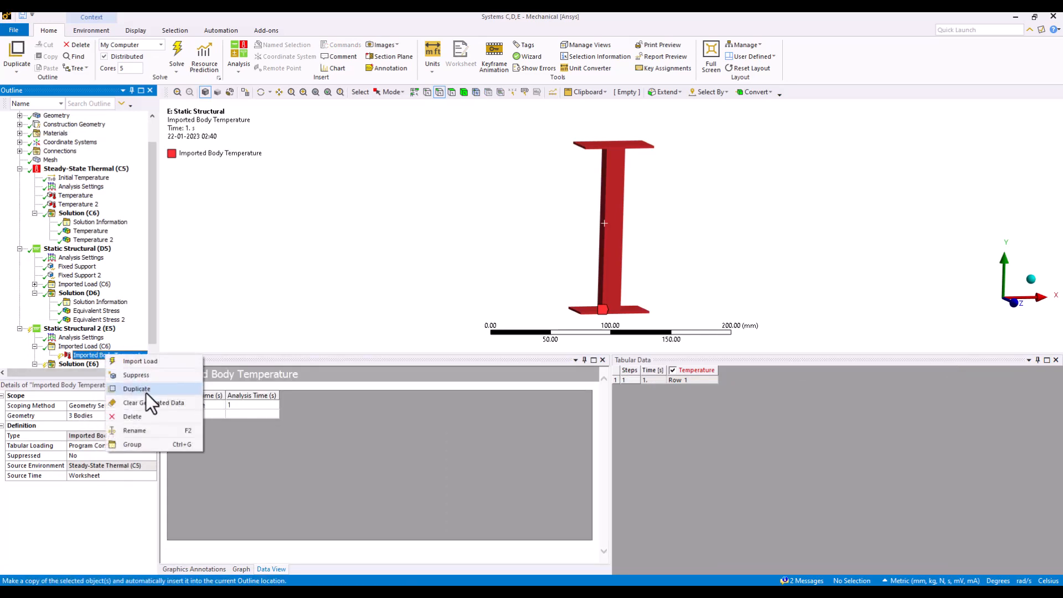
left_click(144, 362)
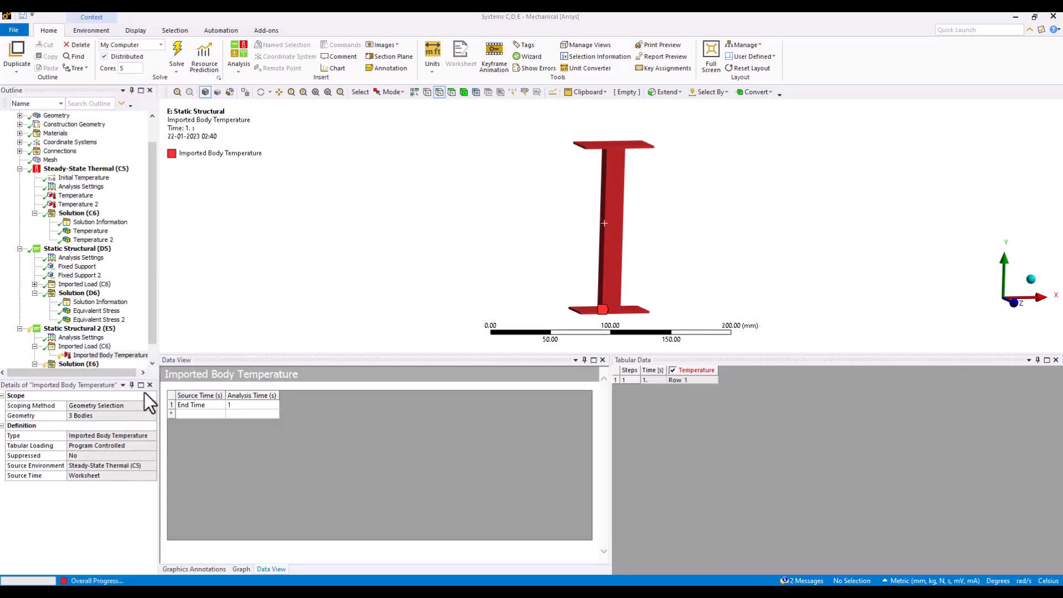
left_click(81, 420)
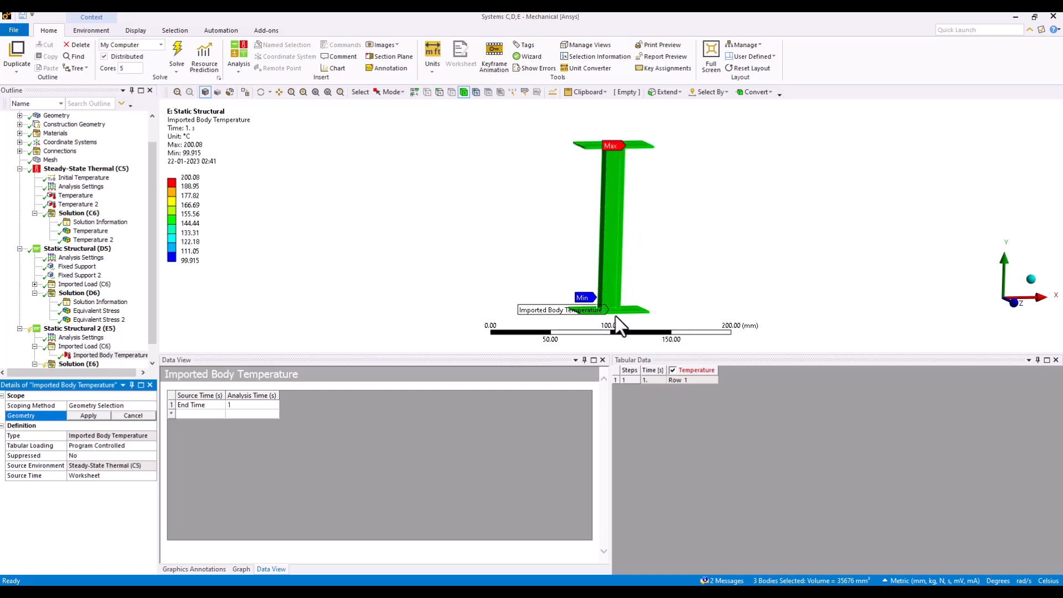
middle_click_drag(640, 268, 561, 234)
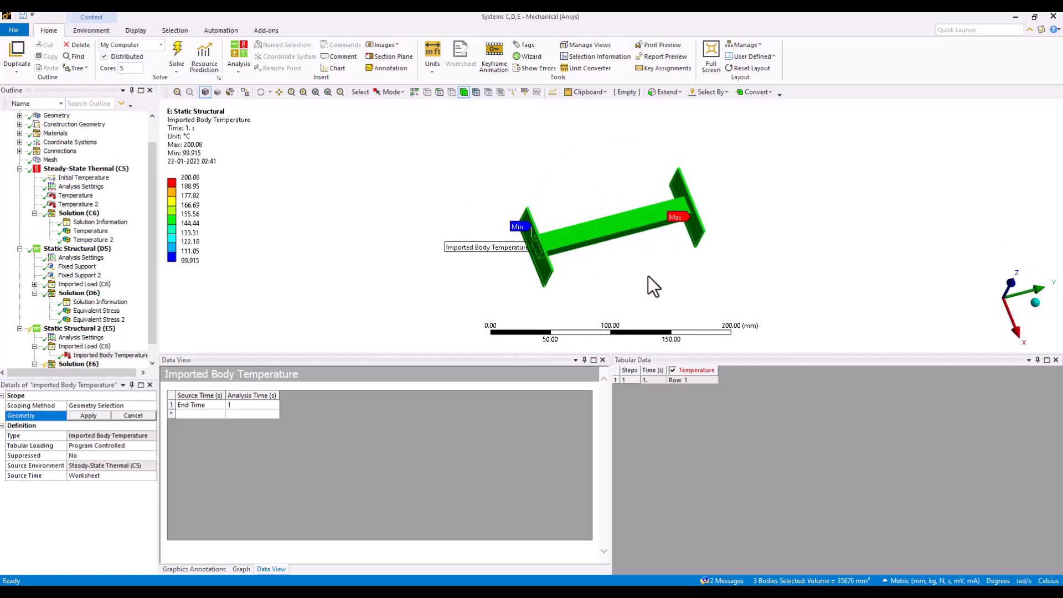
Copy Fixed Support and Fixed Support 2 from the first Static Structural analysis into Static Structural 2
right_click(75, 329)
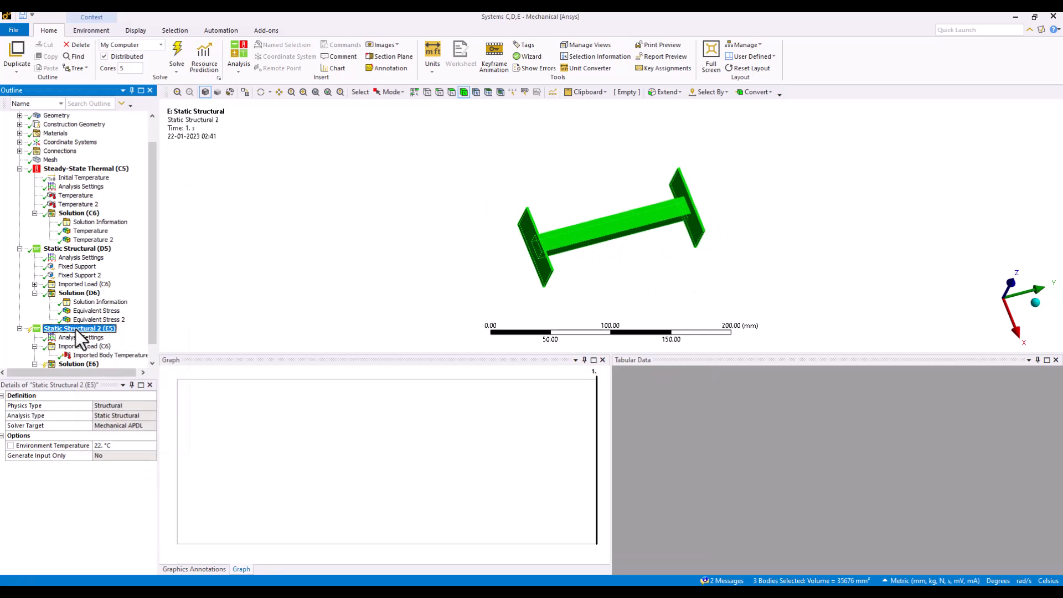
left_click(78, 267)
left_click(77, 275, "ctrl")
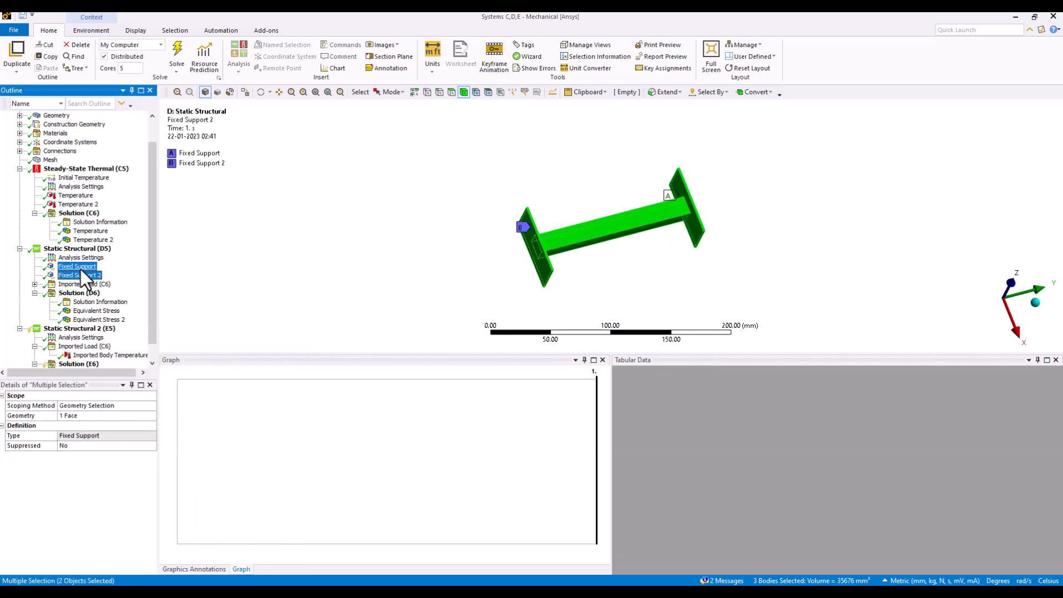
left_click_drag(74, 267, 72, 330)
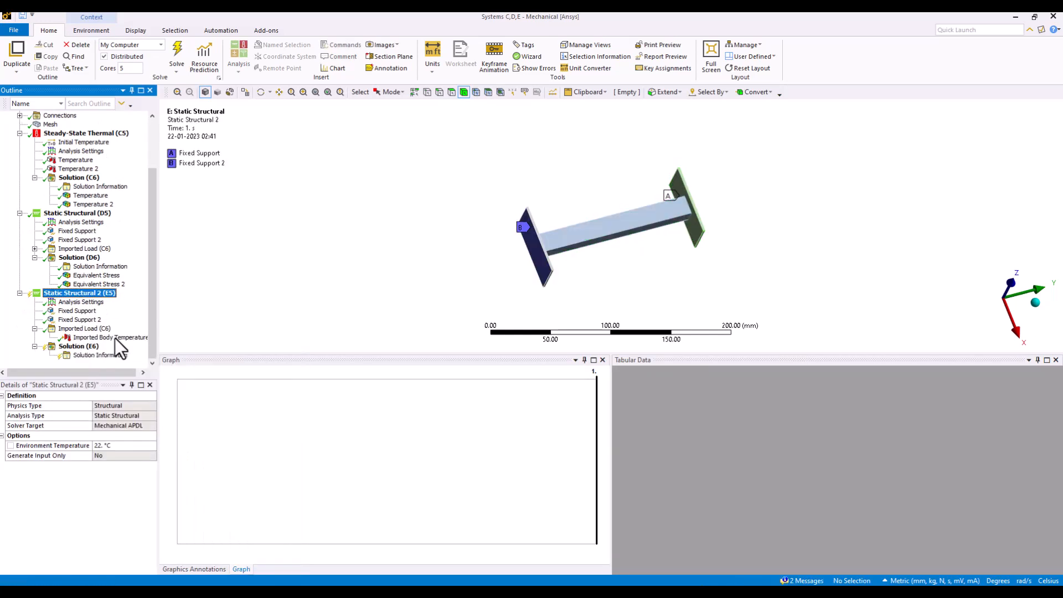
right_click(87, 294)
left_click(374, 261)
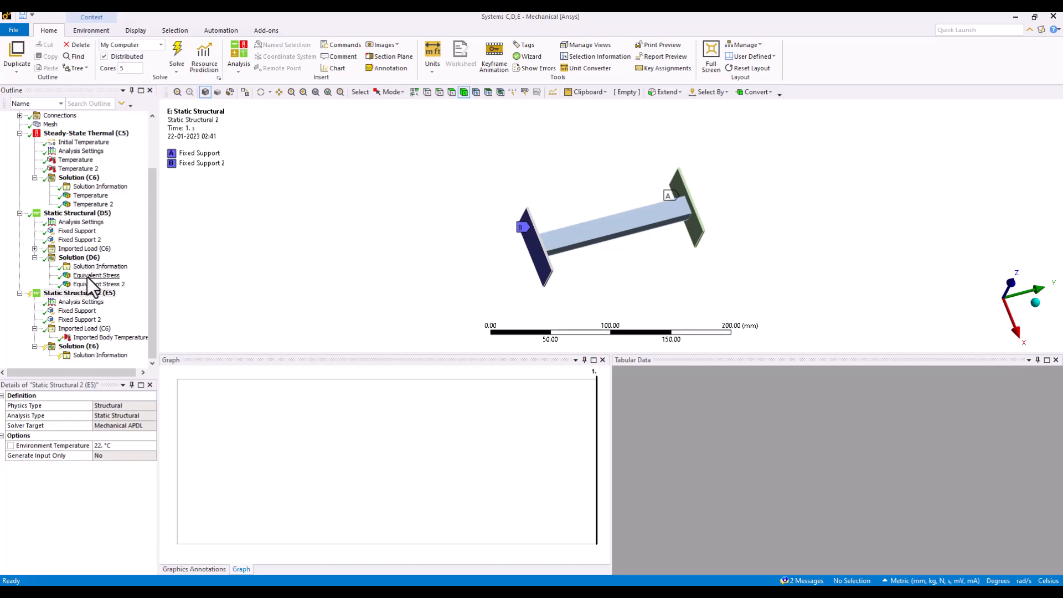
Switch to Presentation4 in PowerPoint and view one of its slides
left_click(543, 592)
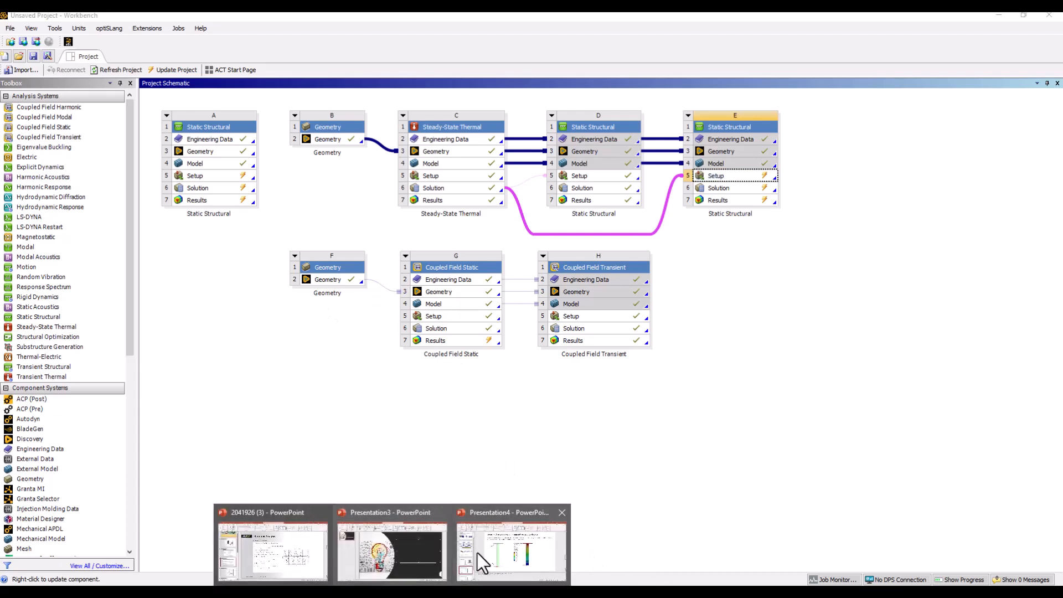
left_click(499, 550)
left_click(74, 448)
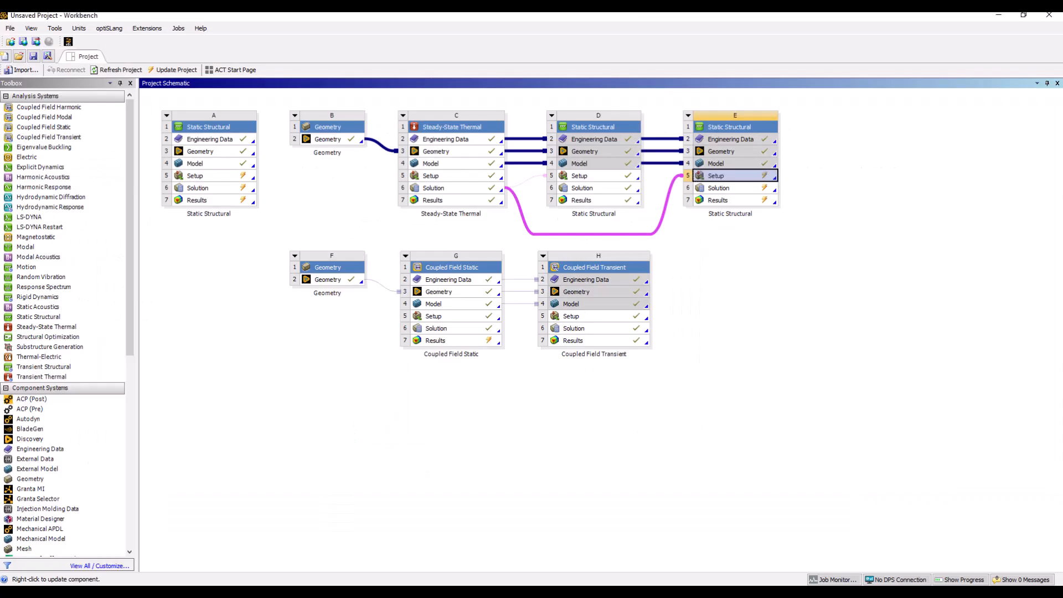
Open the Coupled Field Static system from Workbench in Mechanical, maximize its window and select the Coupled Field Static environment
left_click(475, 320)
right_click(474, 327)
left_click(507, 335)
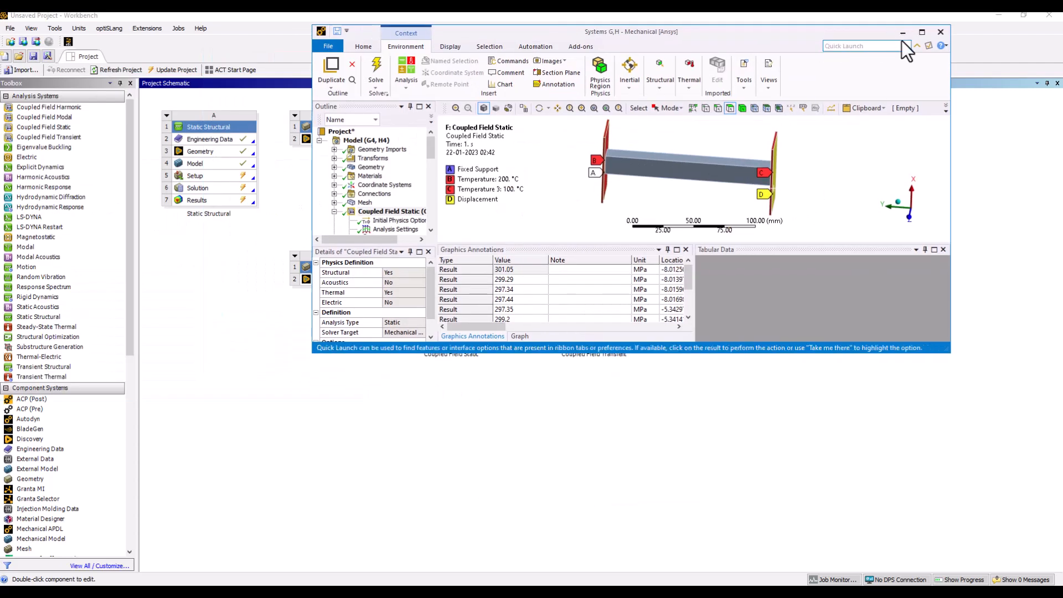
left_click(922, 32)
left_click(81, 194)
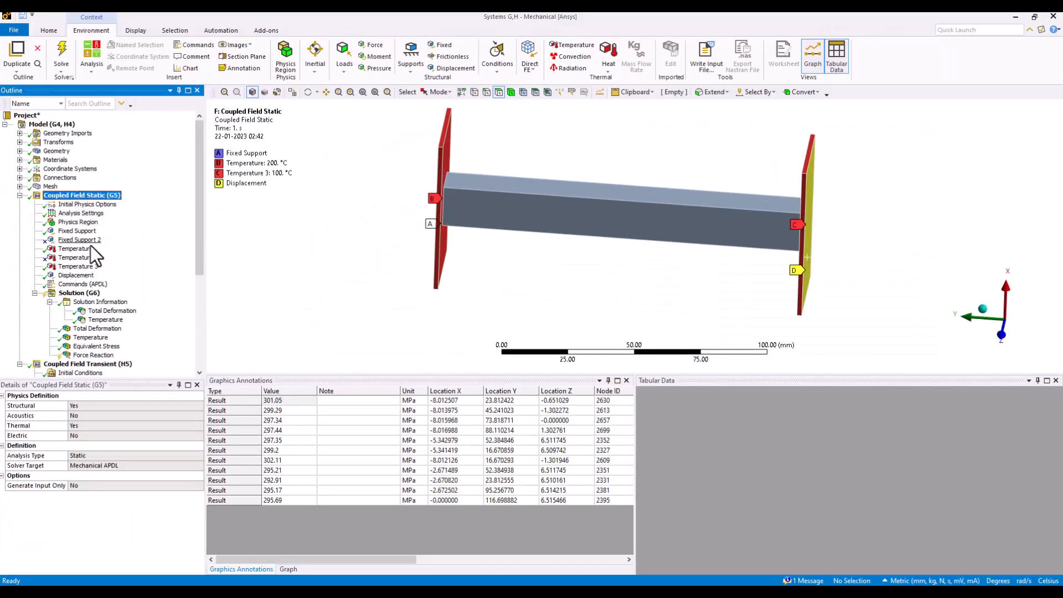
Examine the Temperature, Temperature 3 and Displacement conditions on the end plates in the Coupled Field Static analysis
left_click(72, 249)
mouse_move(484, 211)
middle_mouse_down()
mouse_move(463, 237)
mouse_move(494, 229)
middle_mouse_up()
left_click(83, 267)
middle_click_drag(566, 267, 513, 266)
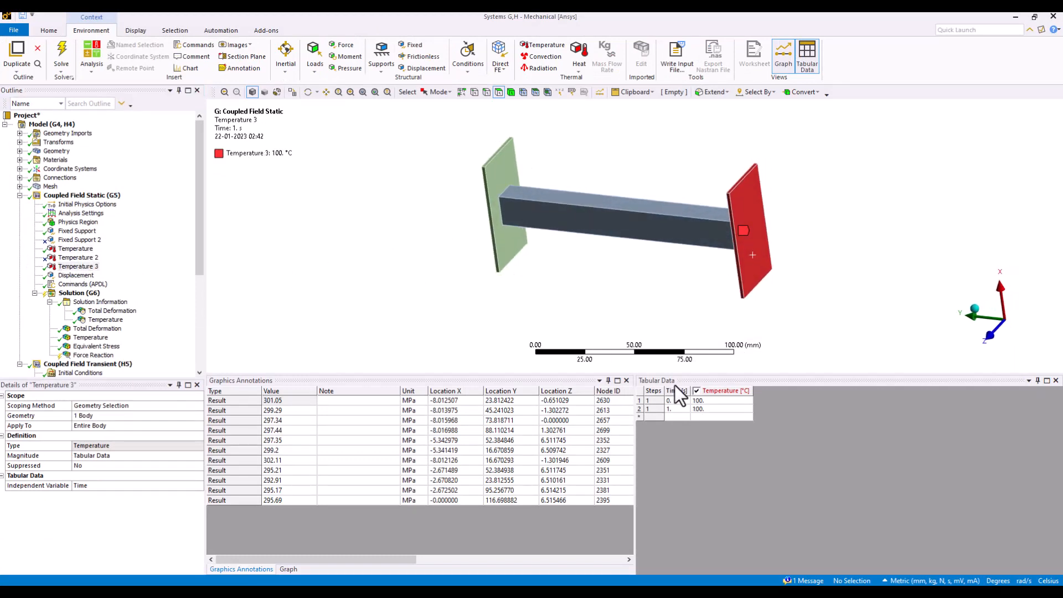
left_click(68, 275)
middle_click_drag(373, 298, 416, 303)
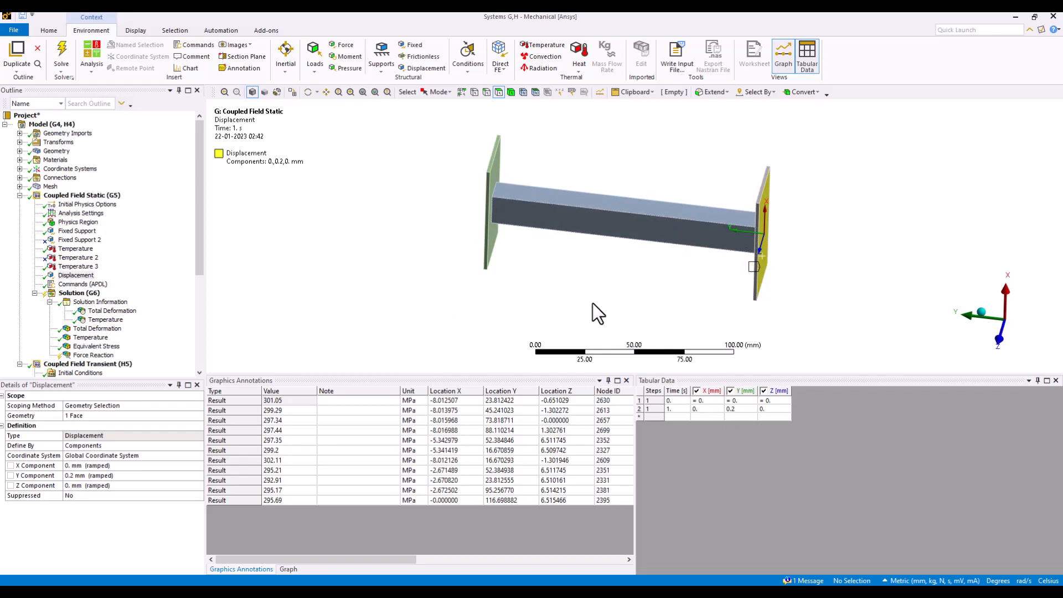
middle_click_drag(593, 304, 621, 303)
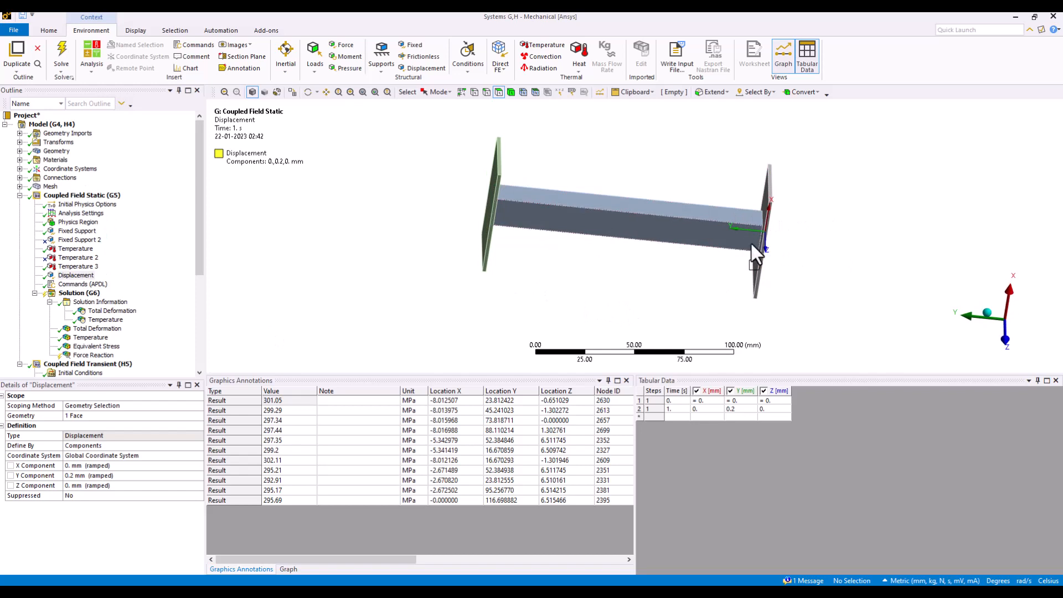
middle_click_drag(651, 258, 616, 261)
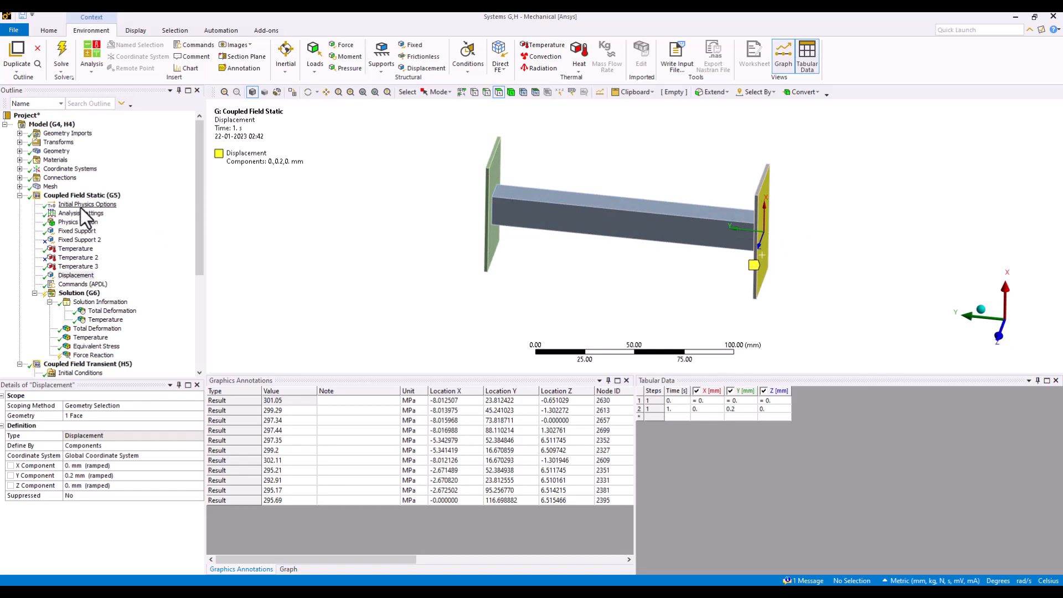
Delete the Force Reaction probe from the Coupled Field Static solution and display the Total Deformation result
left_click(81, 294)
left_click(84, 355)
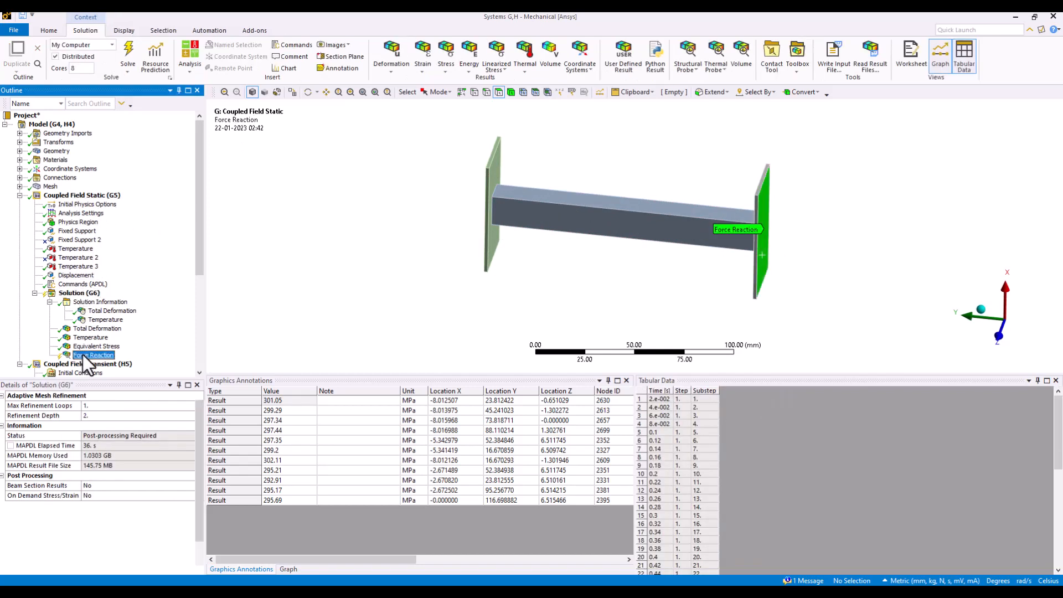
right_click(83, 355)
left_click(125, 513)
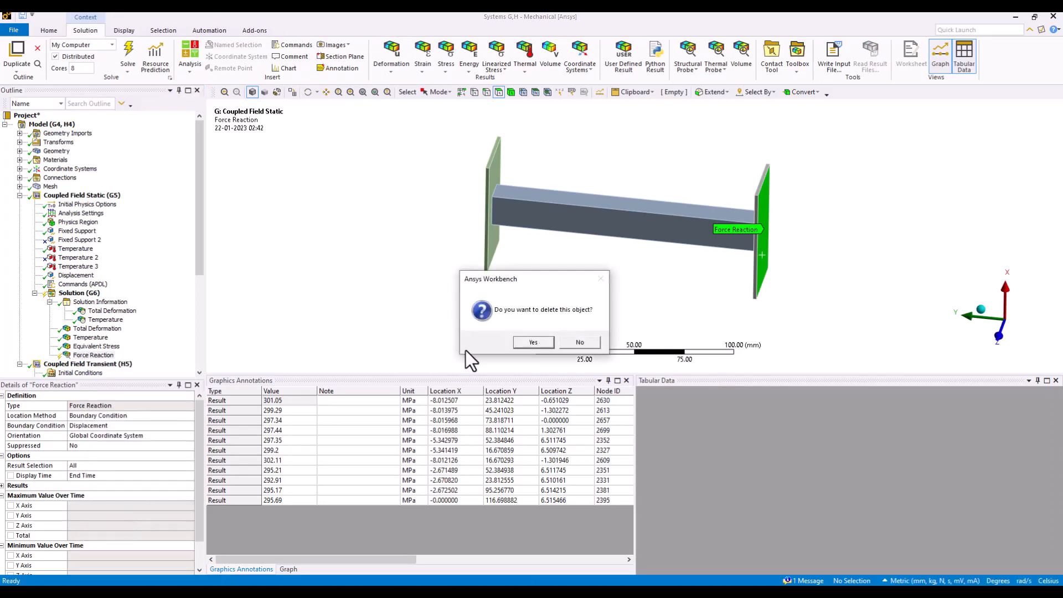
left_click(533, 342)
left_click(99, 329)
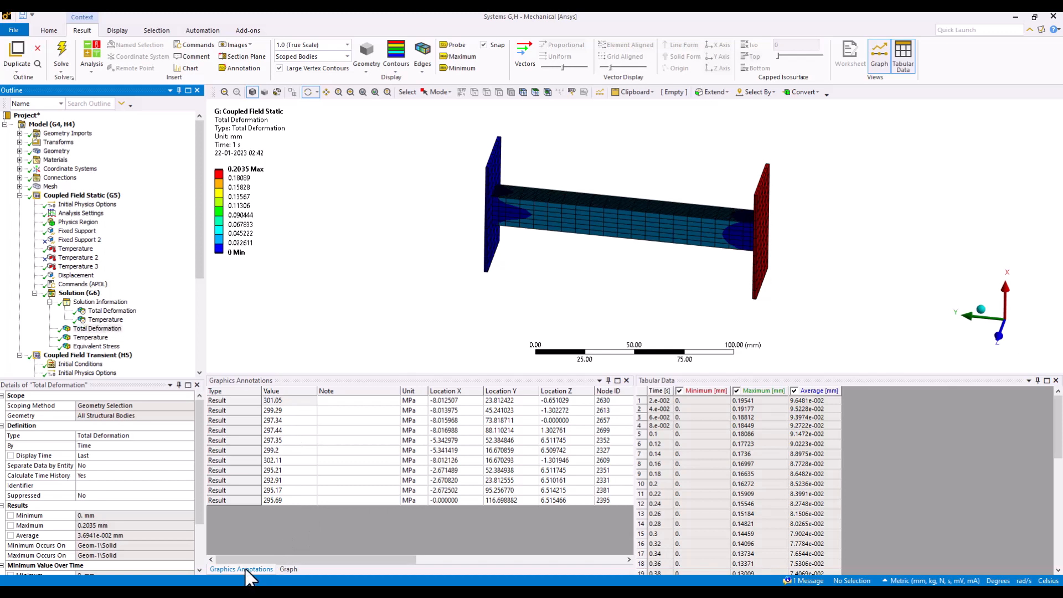
Show the Total Deformation graph, display the deformation as vectors and play the animation to examine the plate and beam movement
left_click(300, 541)
left_click(288, 569)
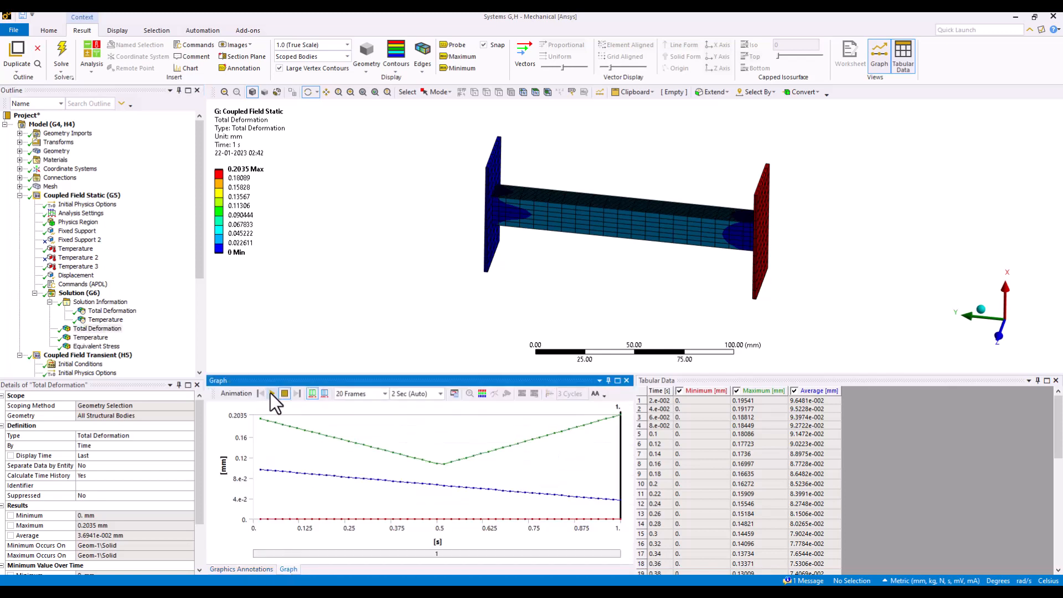
scroll(803, 261, "up", 3)
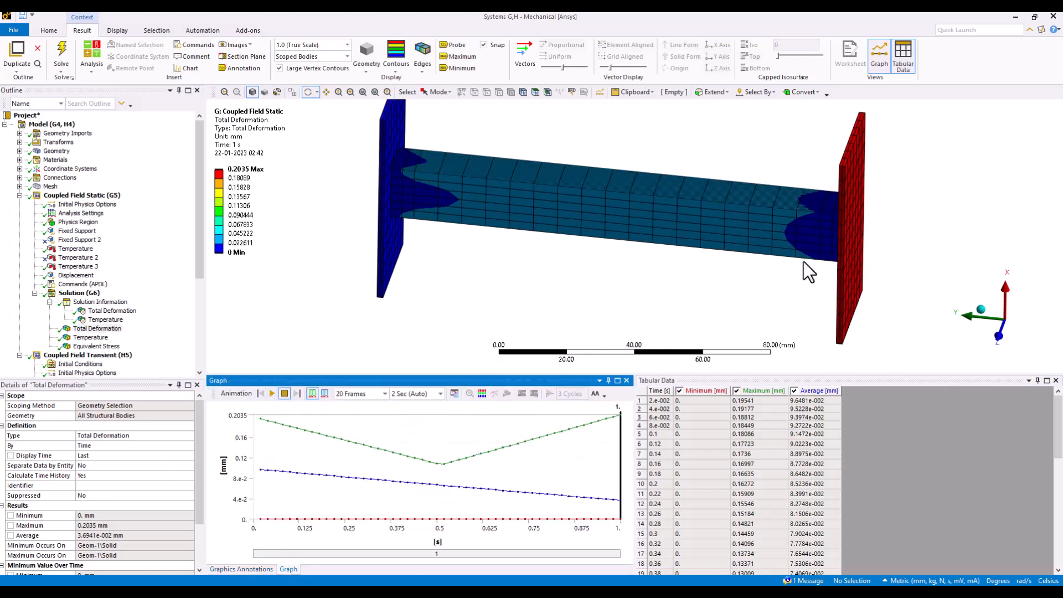
left_click(527, 55)
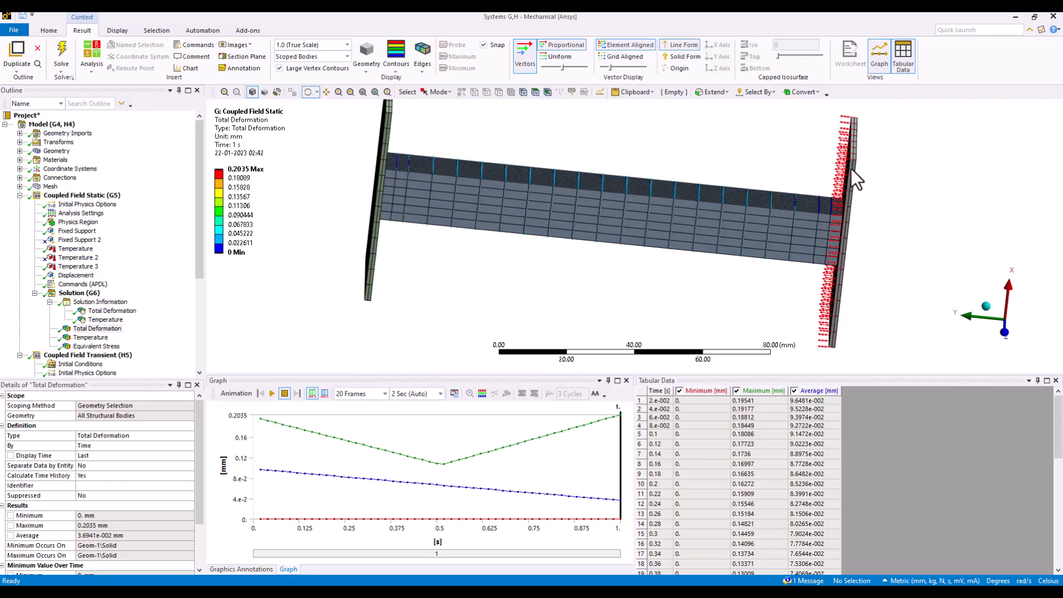
left_click(272, 395)
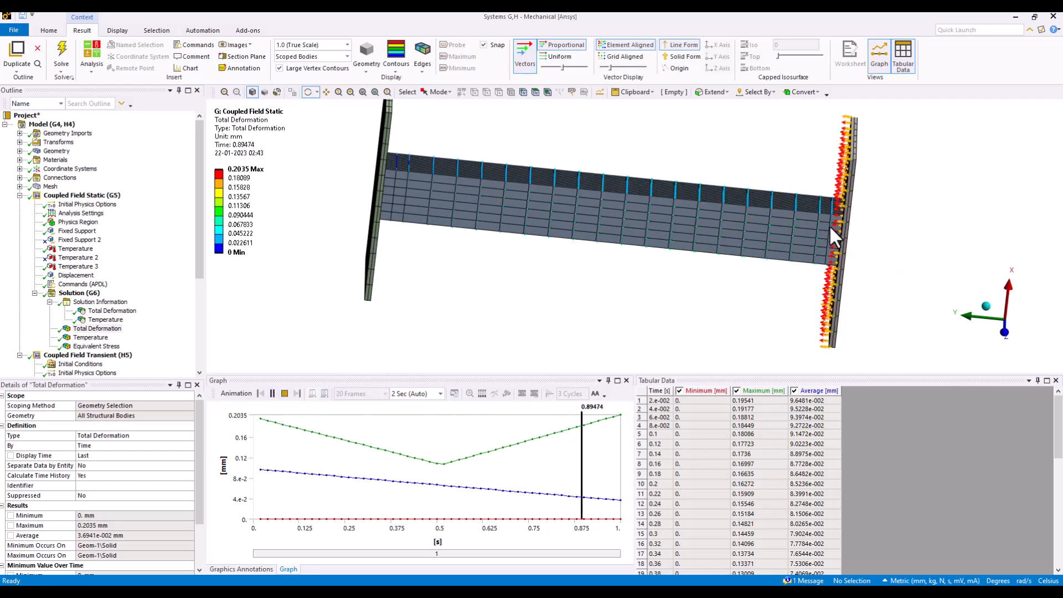
left_click_drag(473, 231, 415, 237)
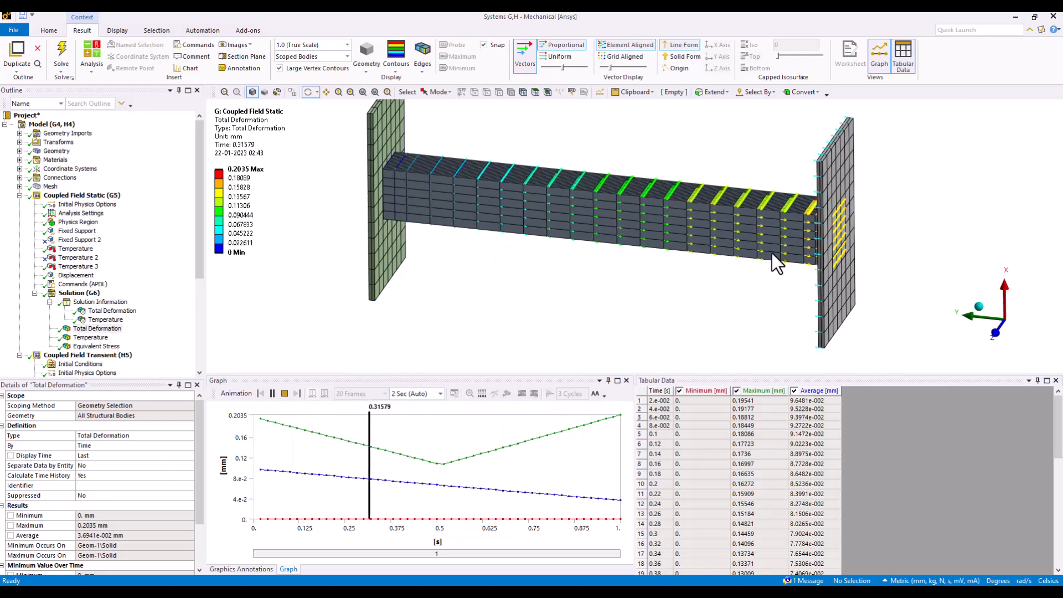
left_click(285, 393)
Examine the Temperature result of the Coupled Field Static solution and the Temperature 3 condition on its cooler end plate
left_click(89, 337)
middle_click_drag(304, 298, 294, 321)
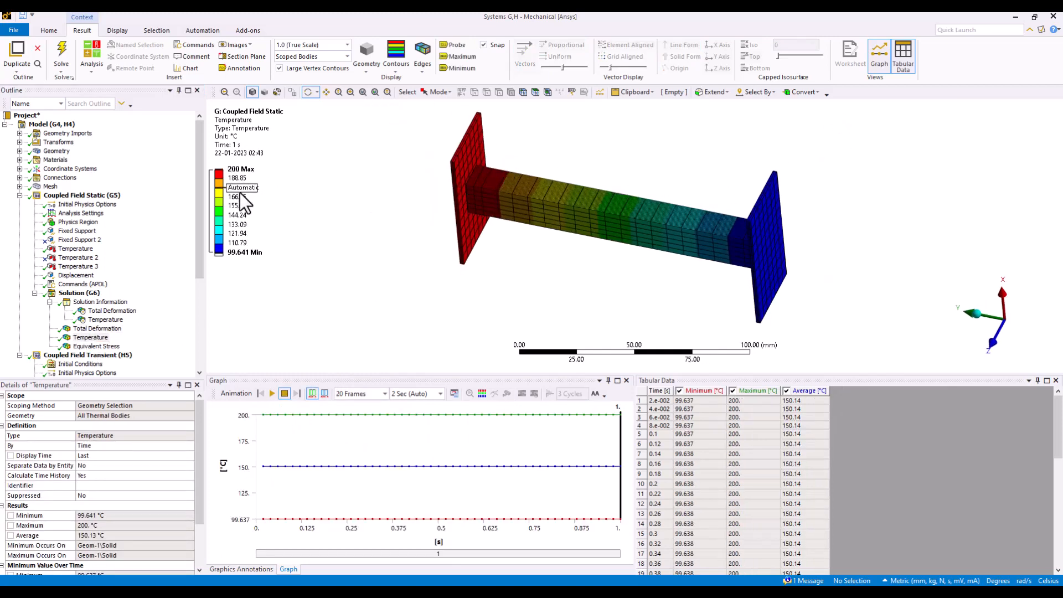
mouse_move(773, 247)
middle_mouse_down()
mouse_move(817, 249)
mouse_move(787, 255)
middle_mouse_up()
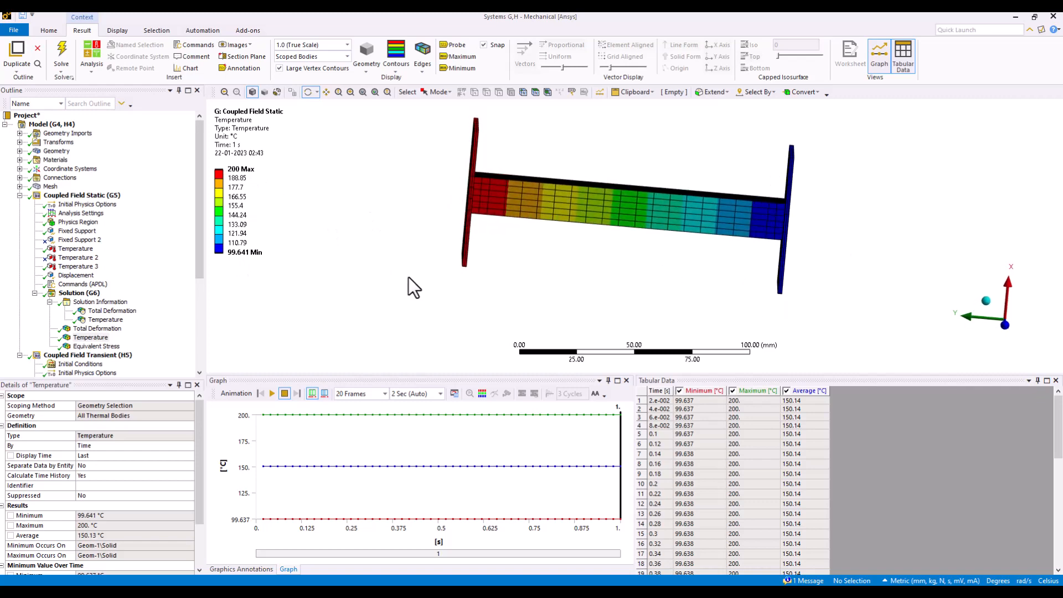
left_click(78, 267)
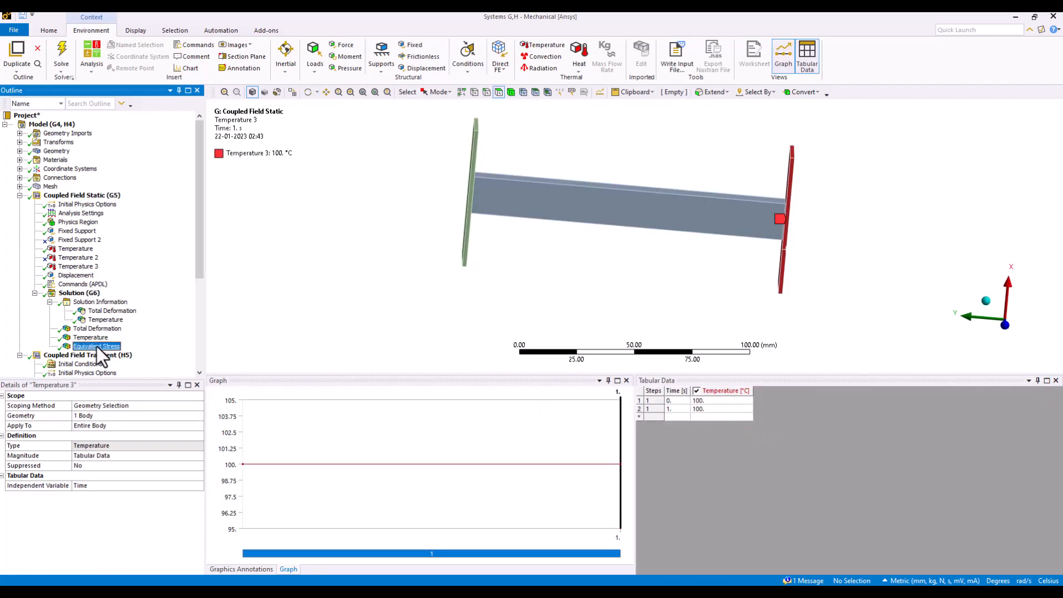
Examine the Coupled Field Static Equivalent Stress result along the beam and plates, and display the Coupled Field Static environment
left_click(95, 346)
middle_click_drag(503, 315, 715, 279)
middle_click_drag(807, 242, 672, 238)
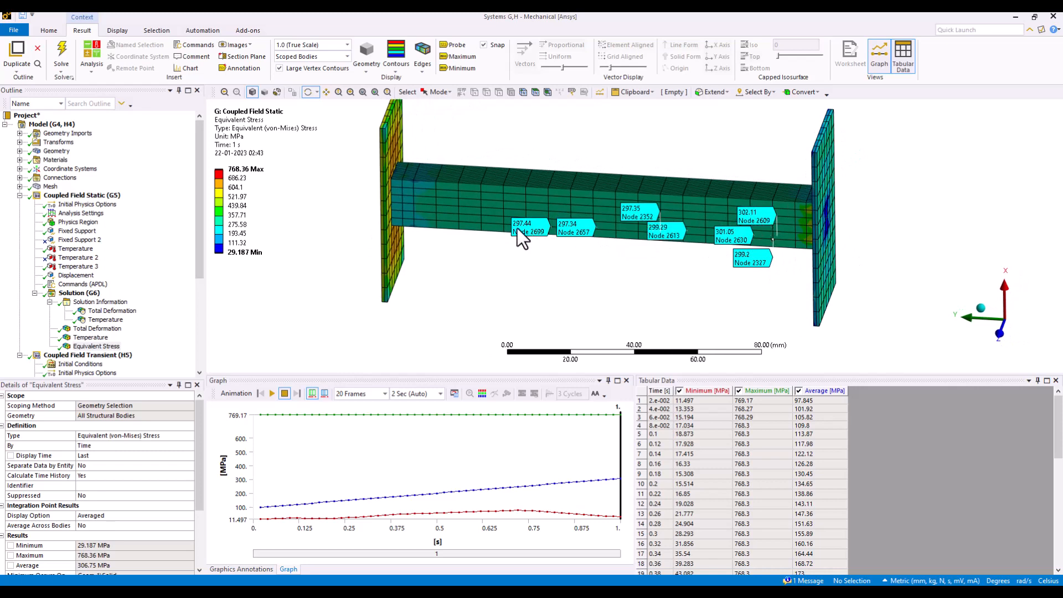
middle_click_drag(544, 252, 475, 282)
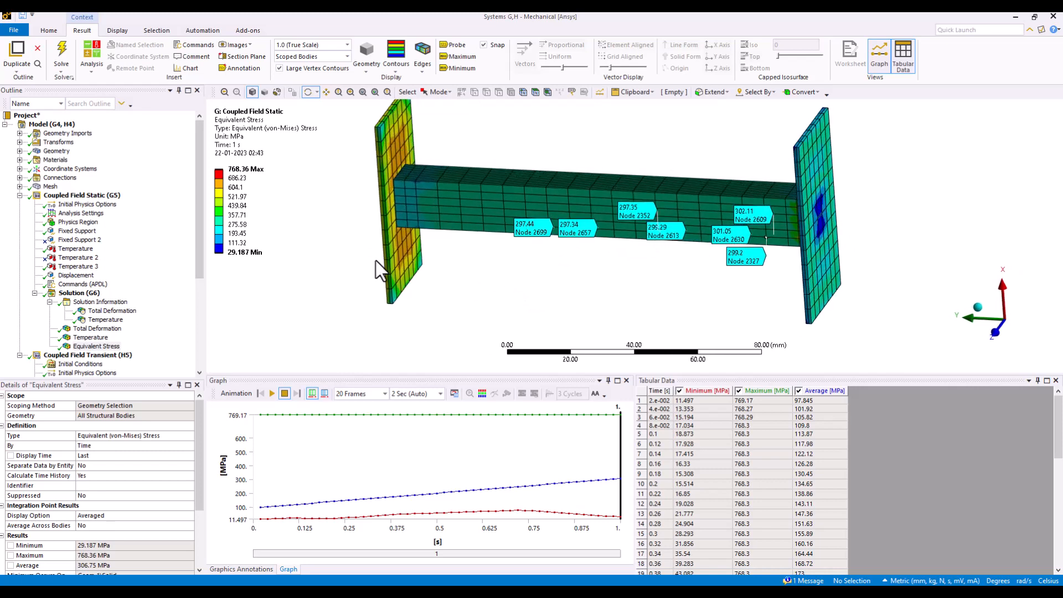
left_click(72, 196)
middle_click_drag(667, 304, 715, 311)
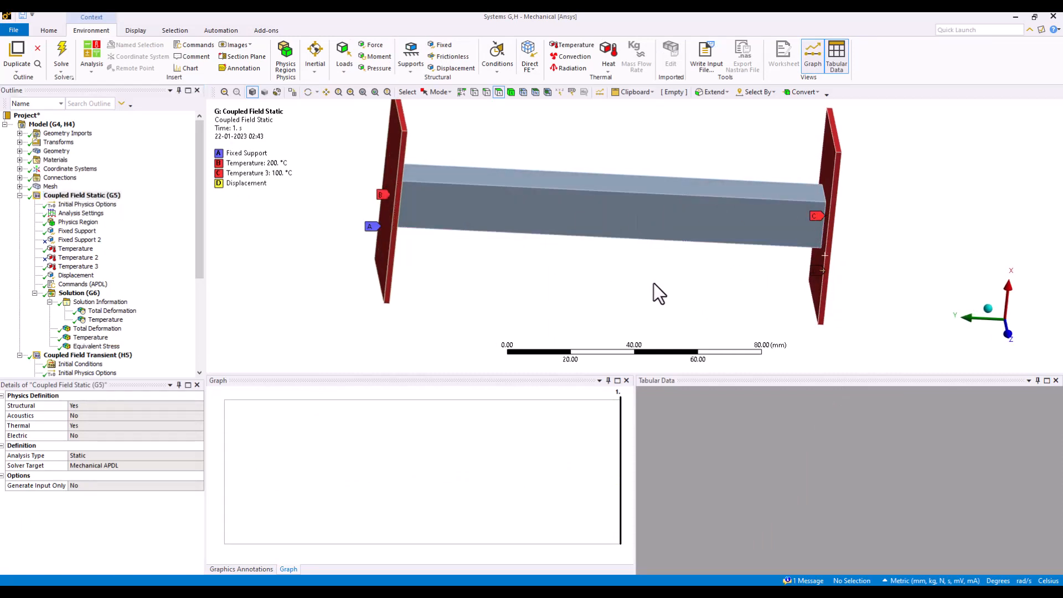
Open the Coupled Field Static system's Engineering Data in Workbench and view the Young's Modulus of Structural Steel
key("alt+Tab")
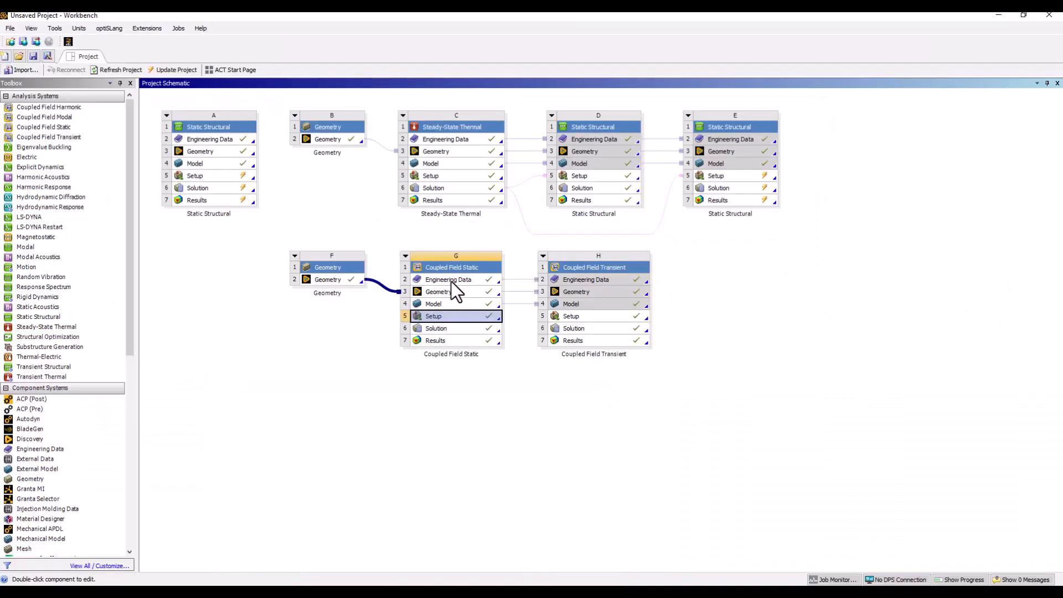
double_click(457, 281)
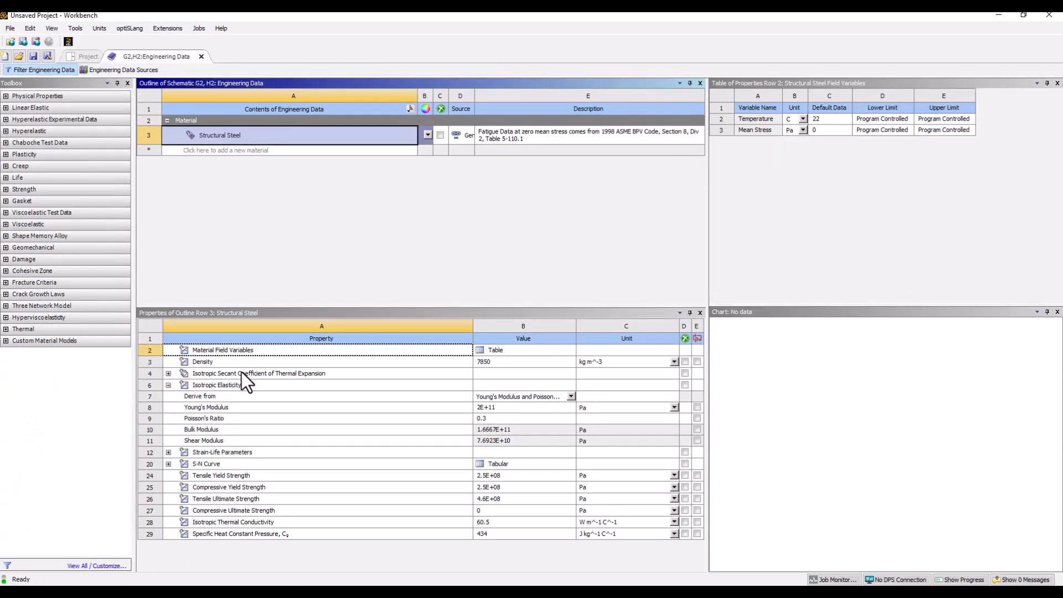
left_click(525, 409)
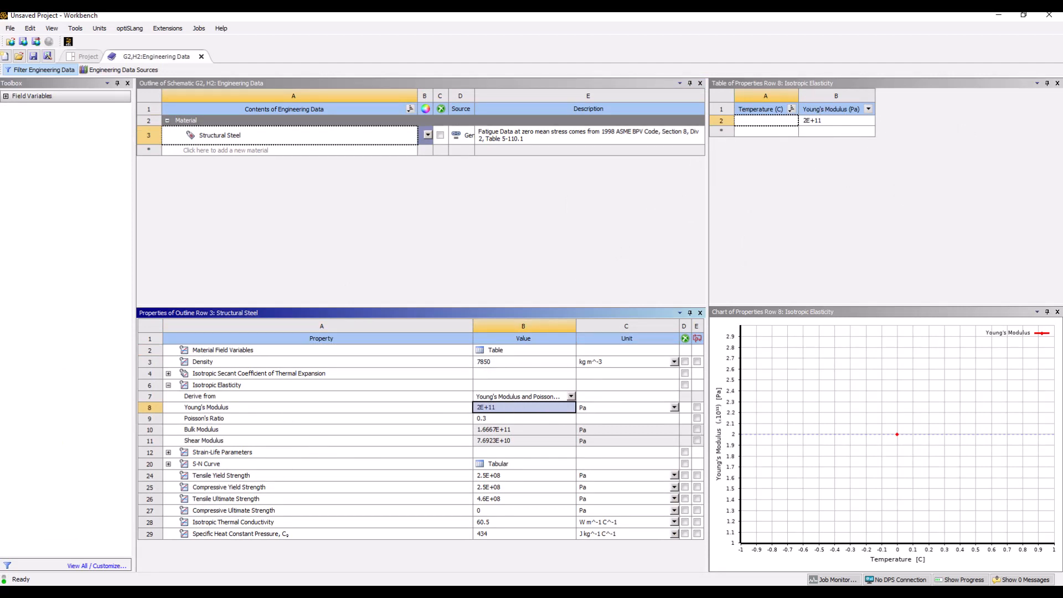
Switch back to the Systems G,H Mechanical window and display the Coupled Field Transient environment with its solution objects
left_click(610, 592)
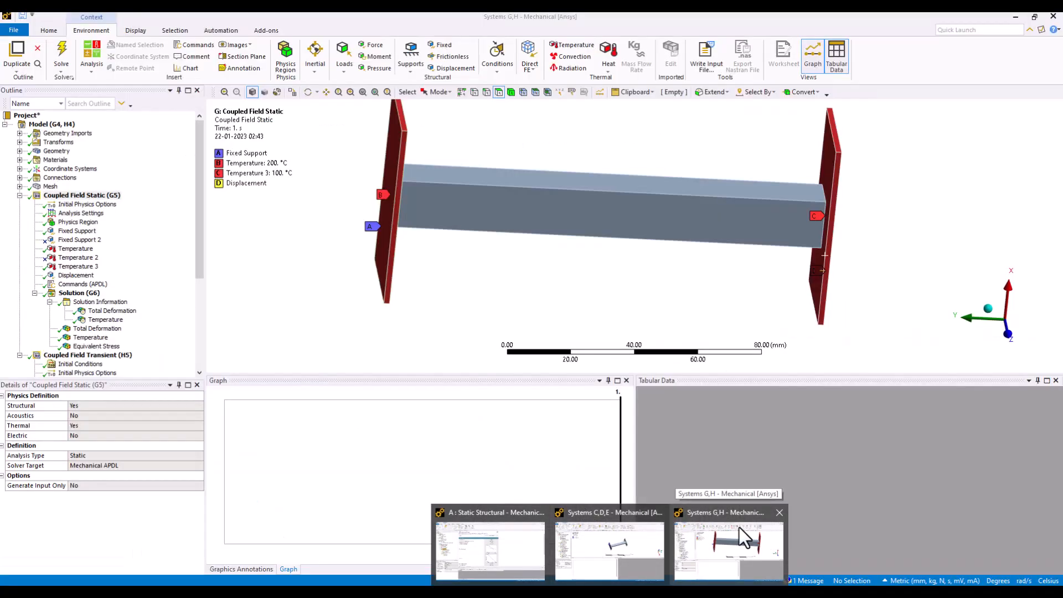
left_click(739, 528)
left_click(103, 356)
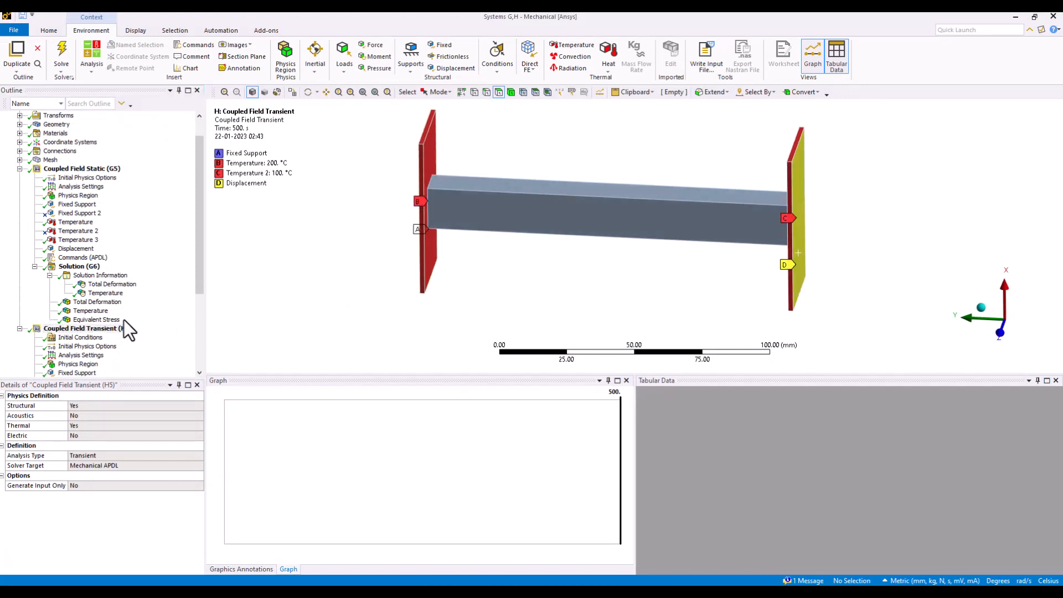
scroll(71, 342, "down", 5)
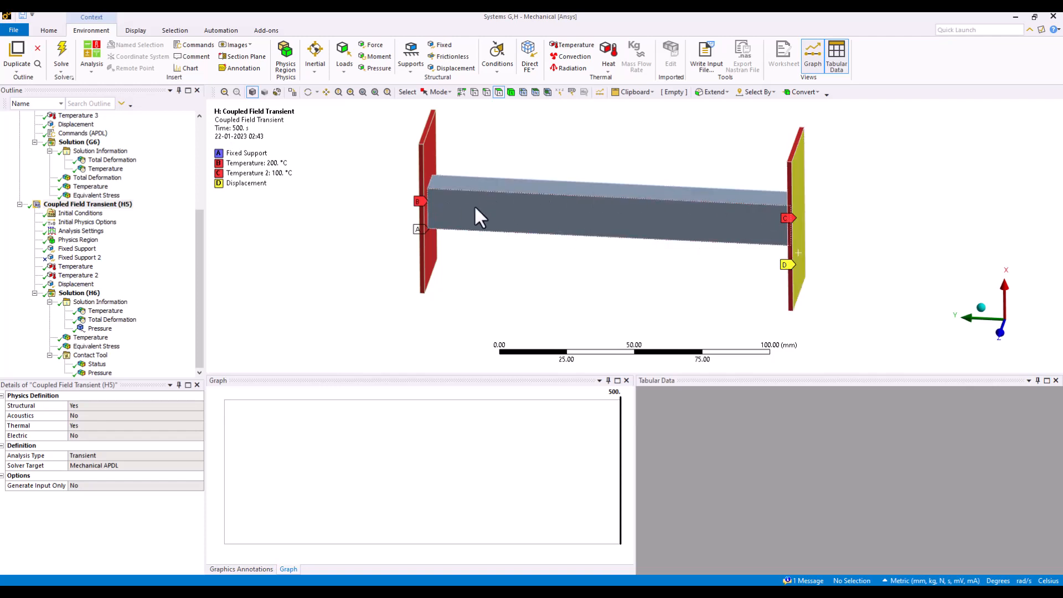
Animate the Coupled Field Transient Temperature result over time and enlarge the graph area
left_click(90, 337)
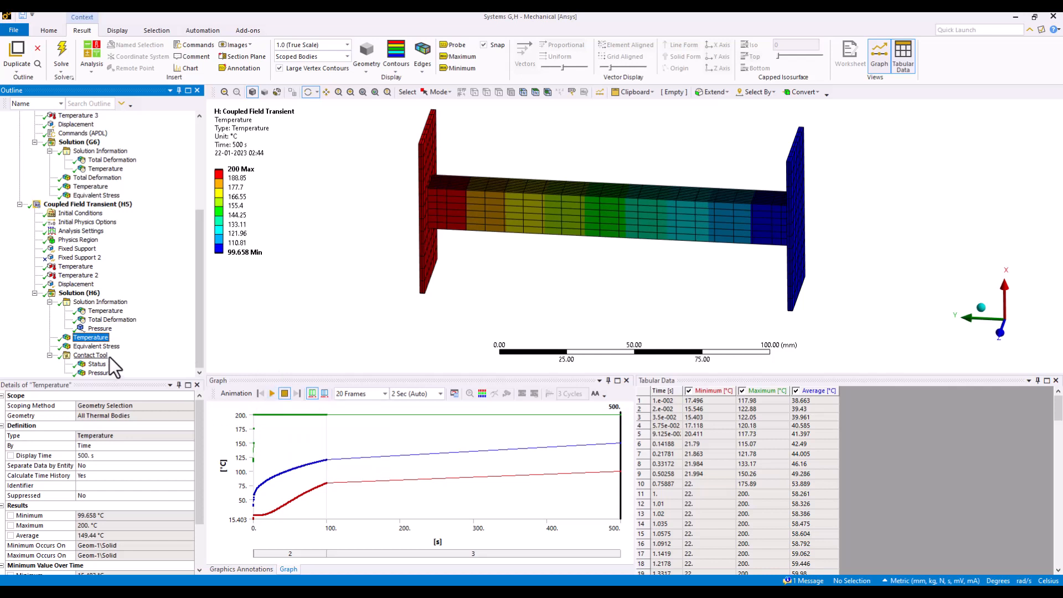
left_click(274, 395)
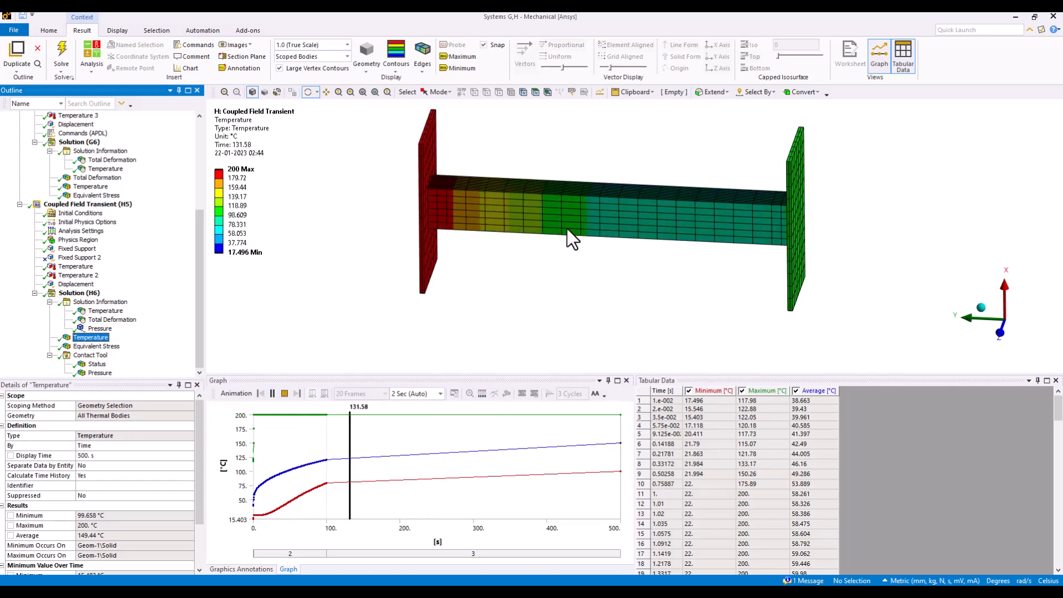
left_click_drag(503, 375, 503, 317)
left_click(272, 328)
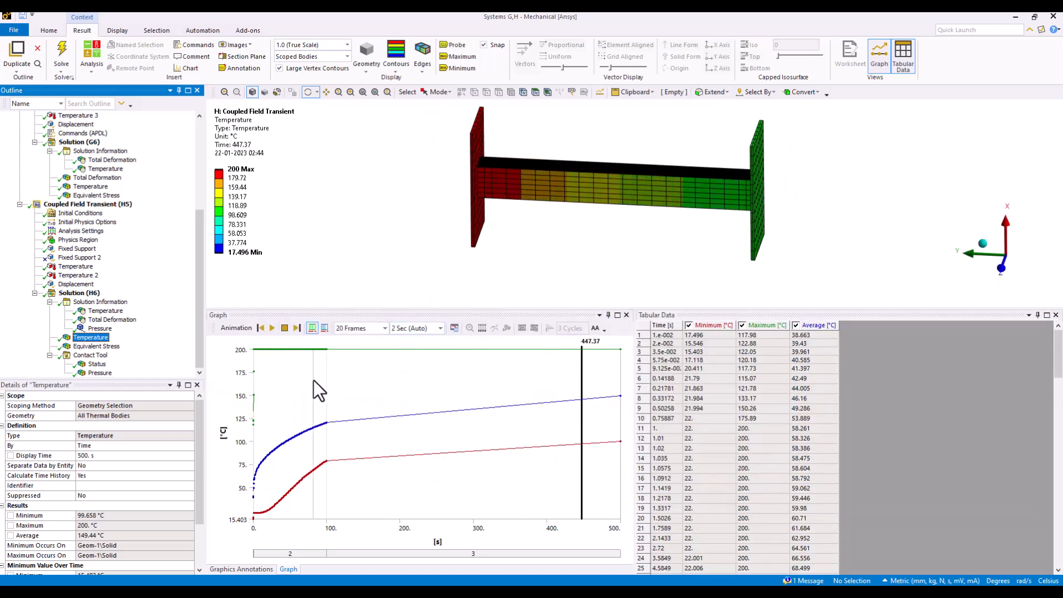
Insert another thermal Temperature result under the Coupled Field Transient solution
right_click(86, 293)
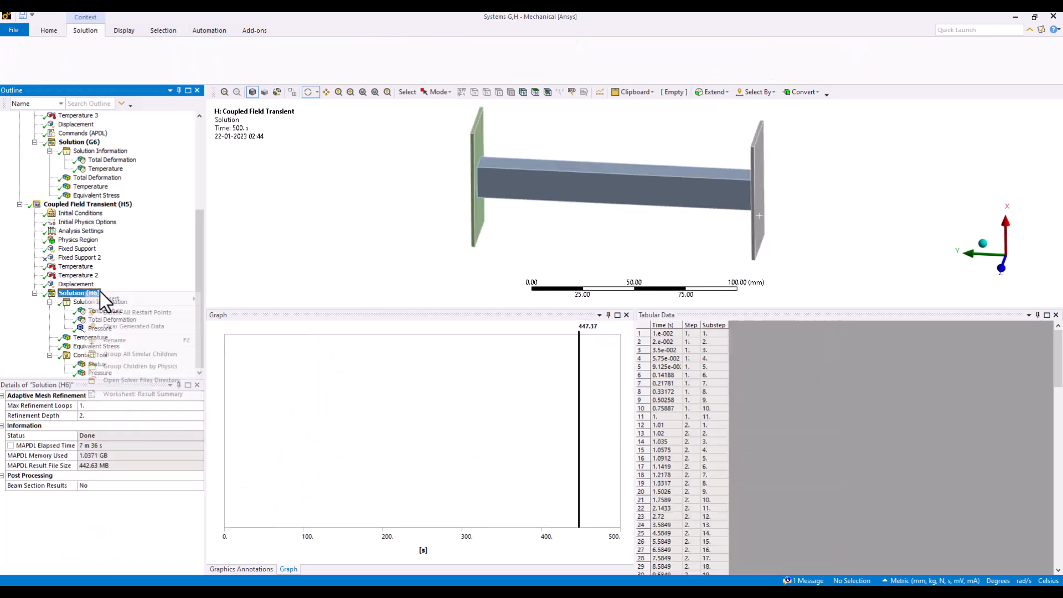
mouse_move(131, 299)
mouse_move(272, 361)
left_click(335, 362)
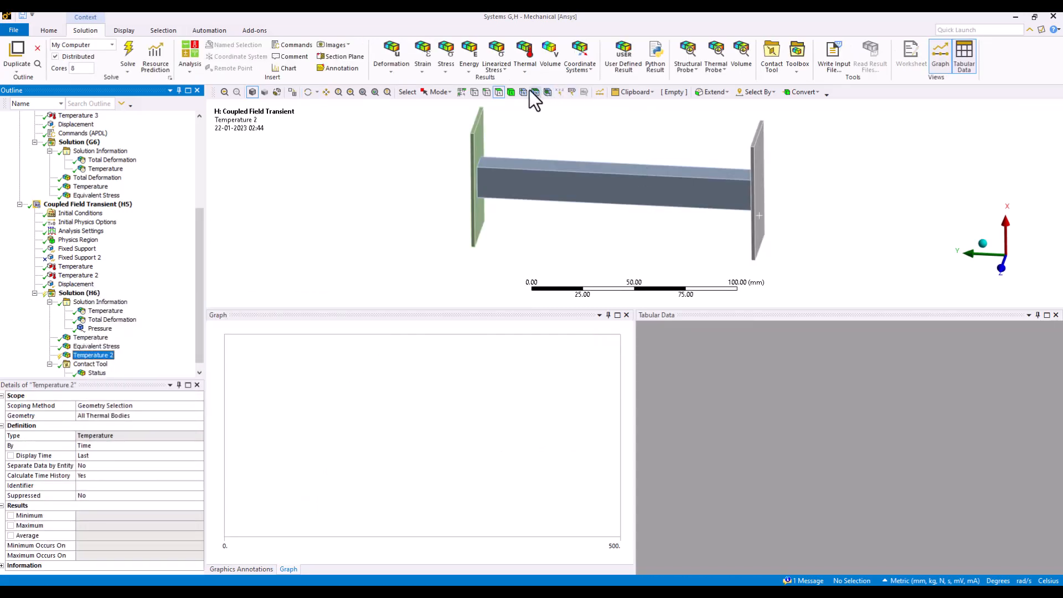
Scope the new Temperature result to the beam body and evaluate all results
left_click(510, 92)
left_click(549, 192)
left_click(95, 416)
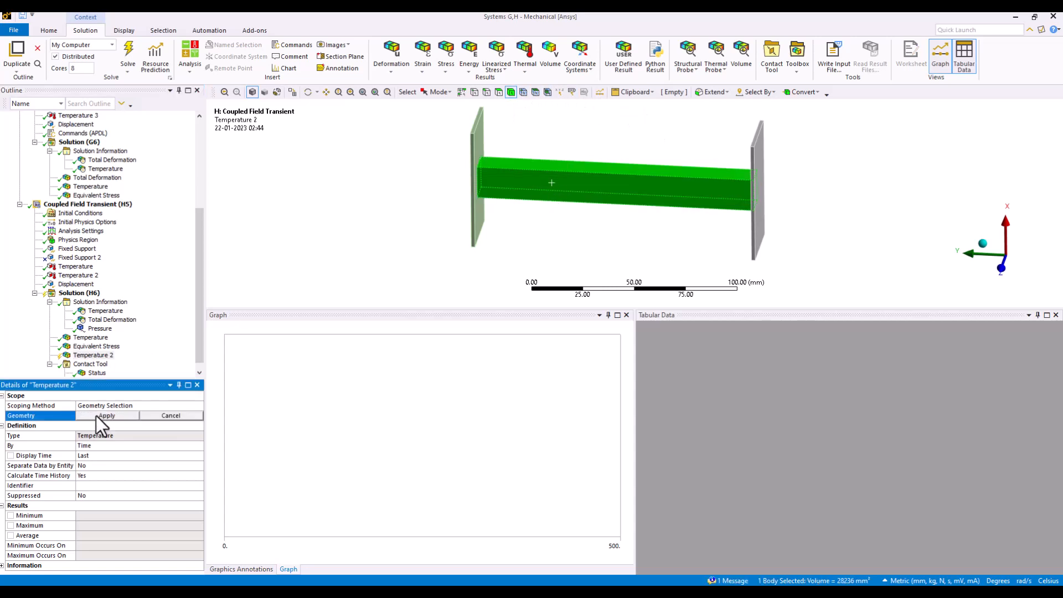
left_click(95, 416)
right_click(137, 358)
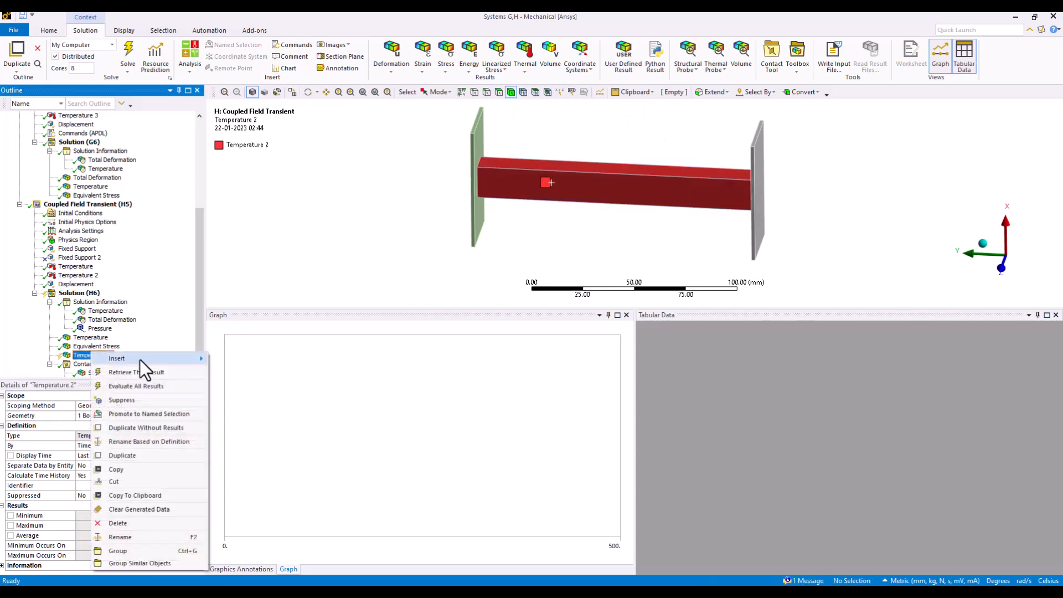
left_click(145, 388)
Animate the beam's Temperature 2 result and examine its temperature distribution at 145.77 s
middle_click_drag(476, 231, 513, 247)
scroll(507, 256, "up", 2)
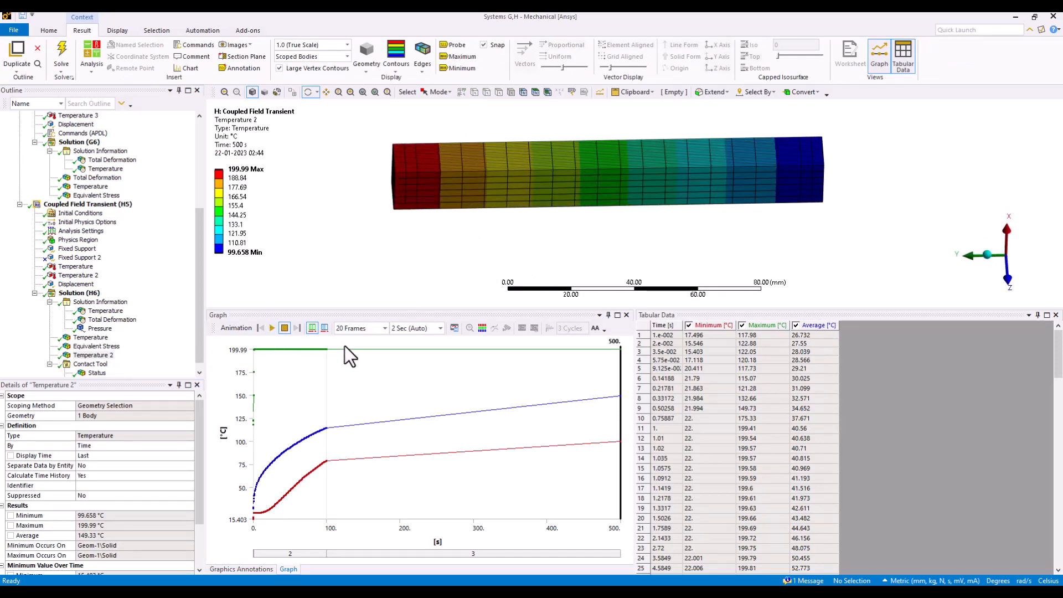
left_click(360, 350)
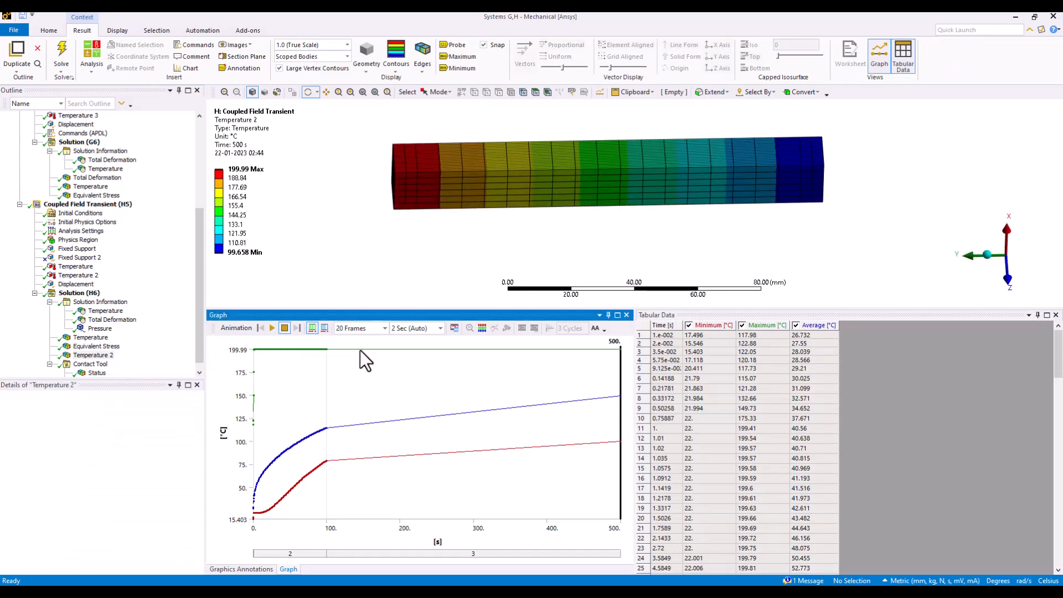
left_click(272, 327)
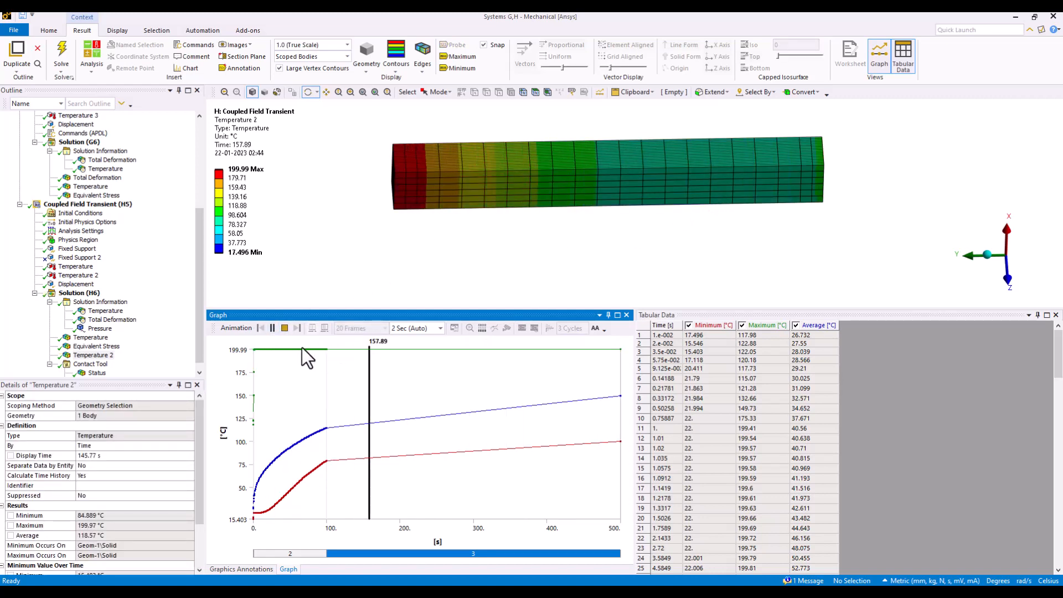
left_click(284, 328)
left_click_drag(413, 274, 441, 269)
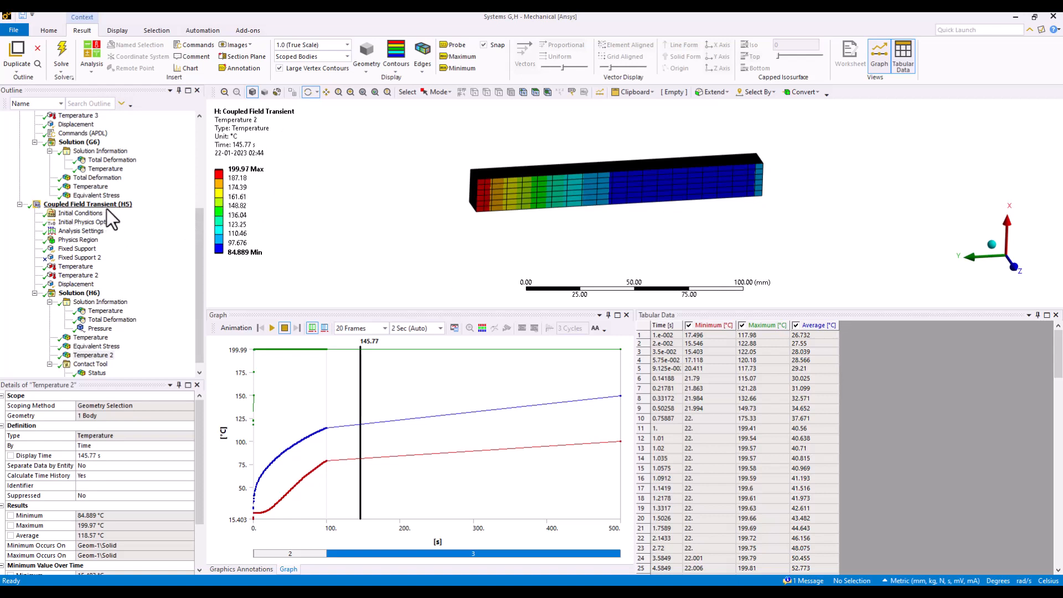
left_click_drag(447, 223, 411, 261)
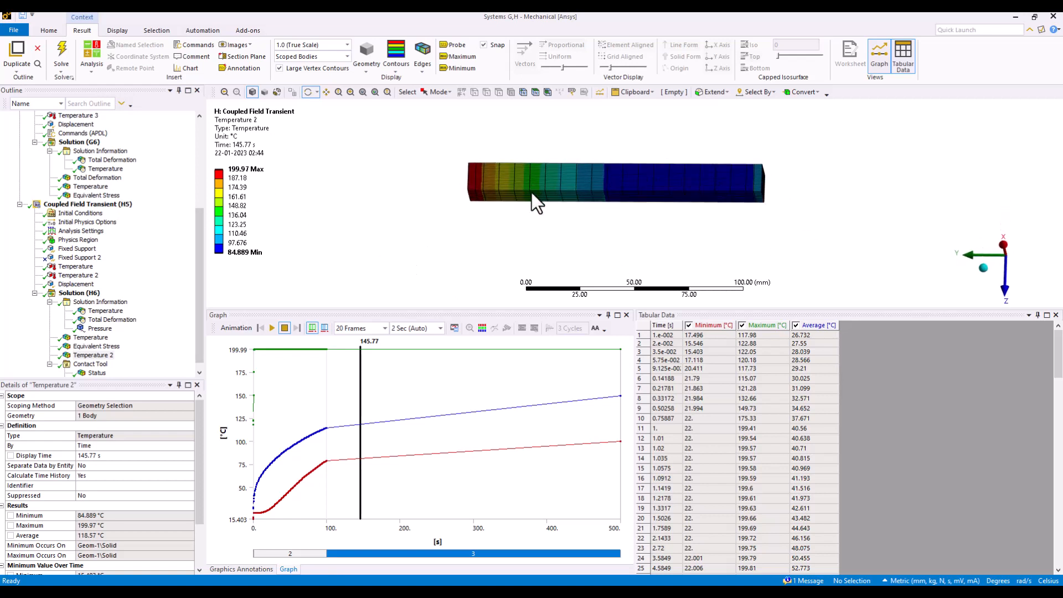
scroll(112, 255, "up", 1)
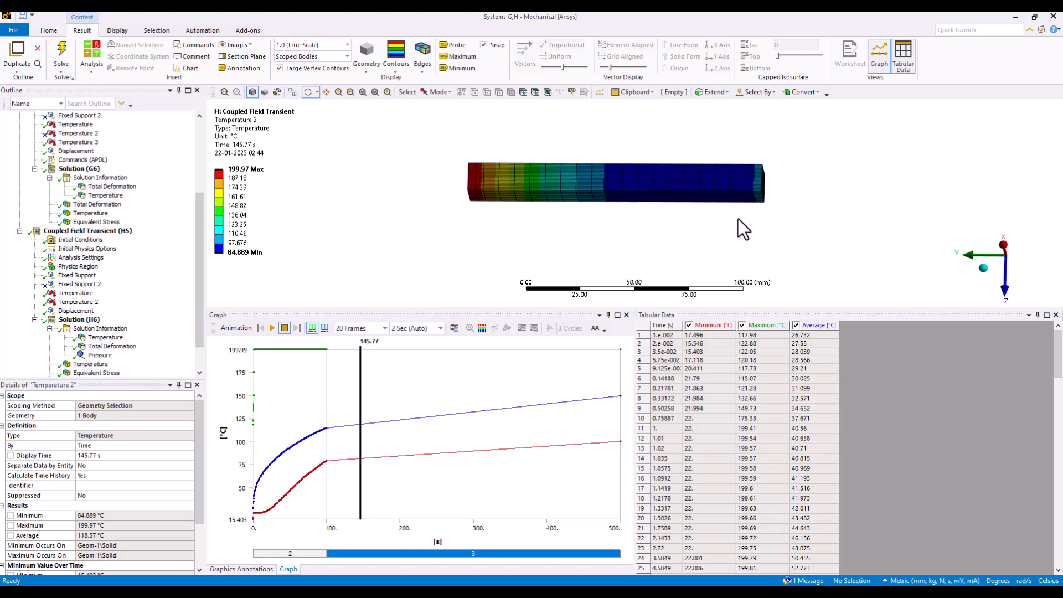
Review the Coupled Field Transient environment, its Displacement condition and the Heat Convergence plot in Solution Information
left_click(67, 231)
scroll(108, 294, "down", 1)
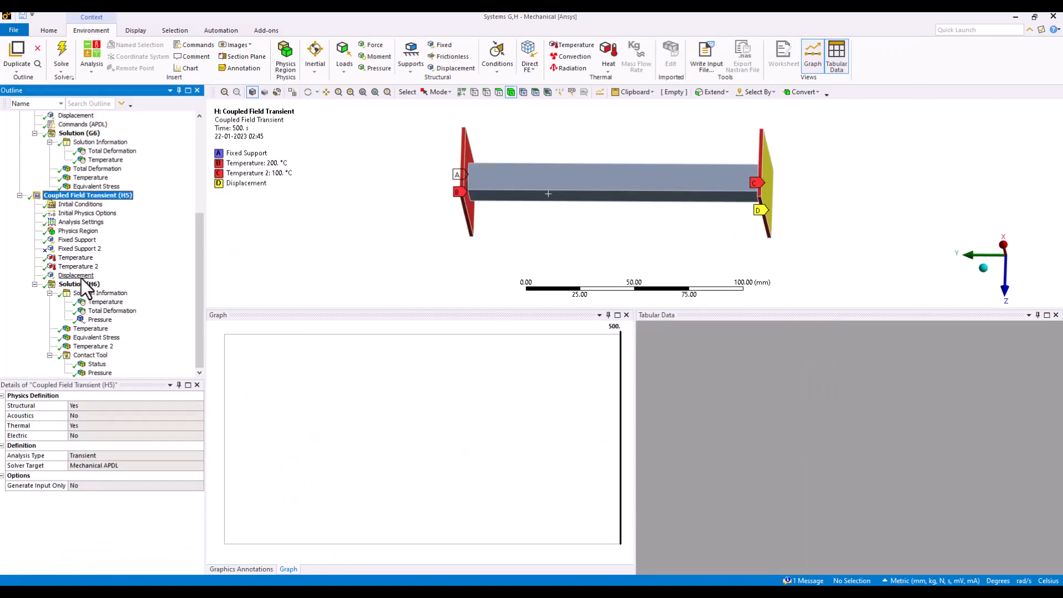
left_click(82, 278)
left_click(95, 286)
left_click(107, 295)
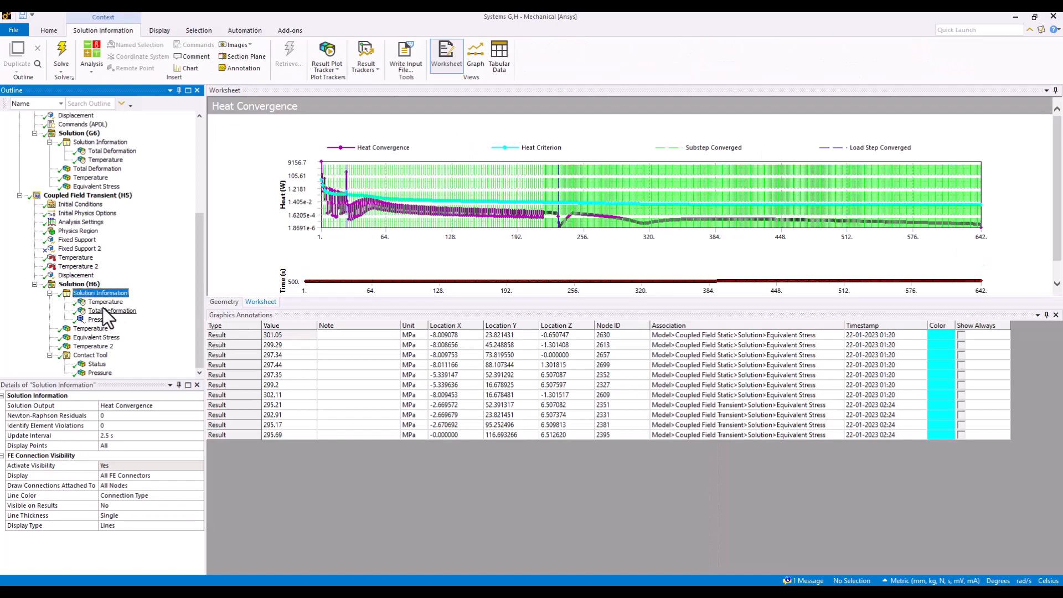
Display the Contact Tool's Pressure result in the Coupled Field Transient solution and animate it over time
left_click(100, 320)
left_click(99, 356)
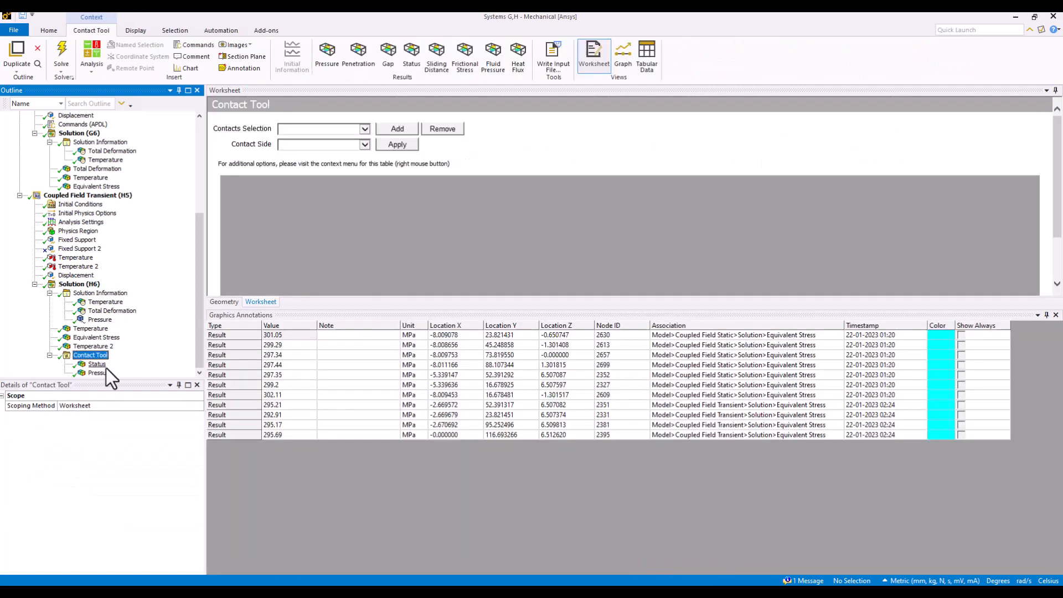
left_click(98, 374)
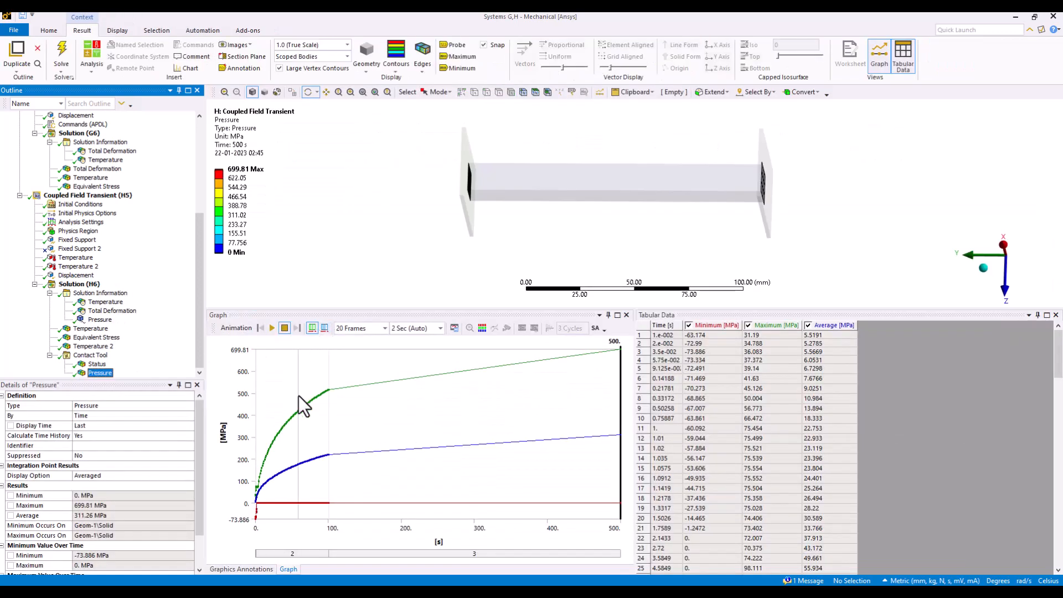
left_click(272, 329)
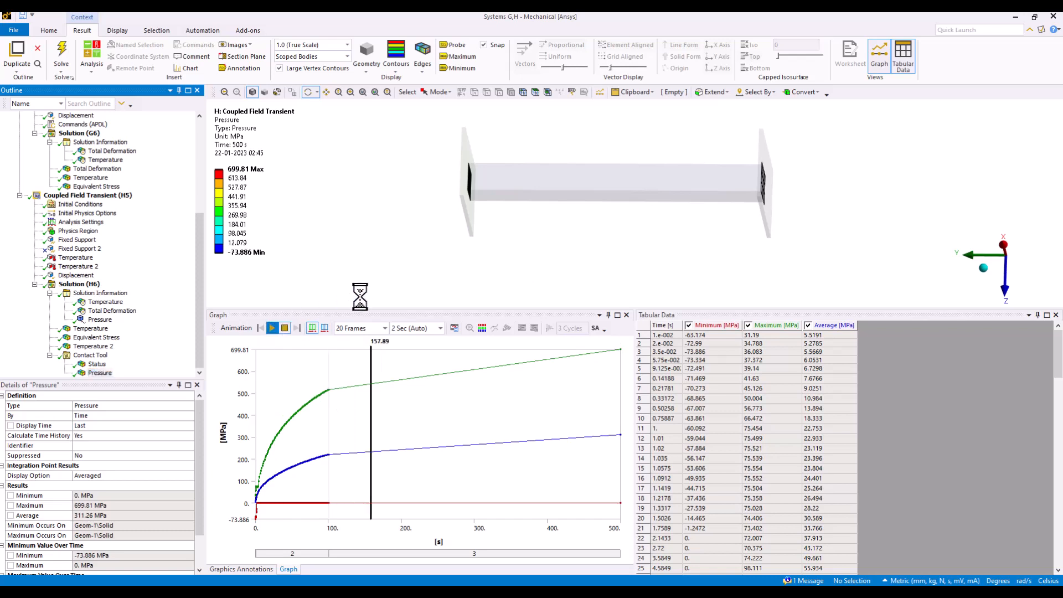
Stop the contact Pressure animation and set the result's display time to 1 s from its tabulated time points
left_click(284, 328)
middle_click_drag(720, 228, 733, 211)
scroll(733, 212, "up", 5)
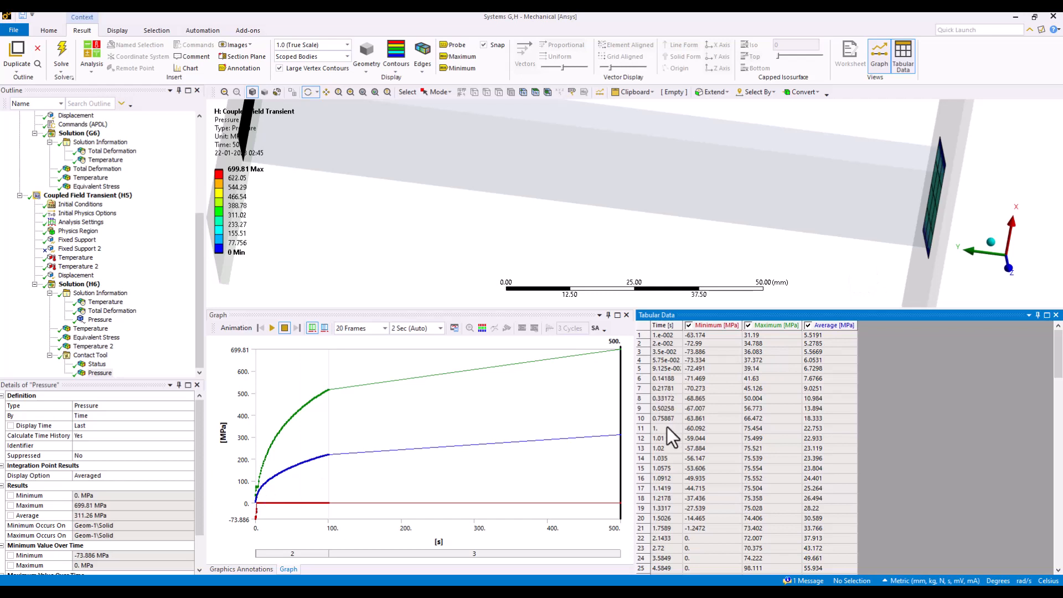
left_click(646, 430)
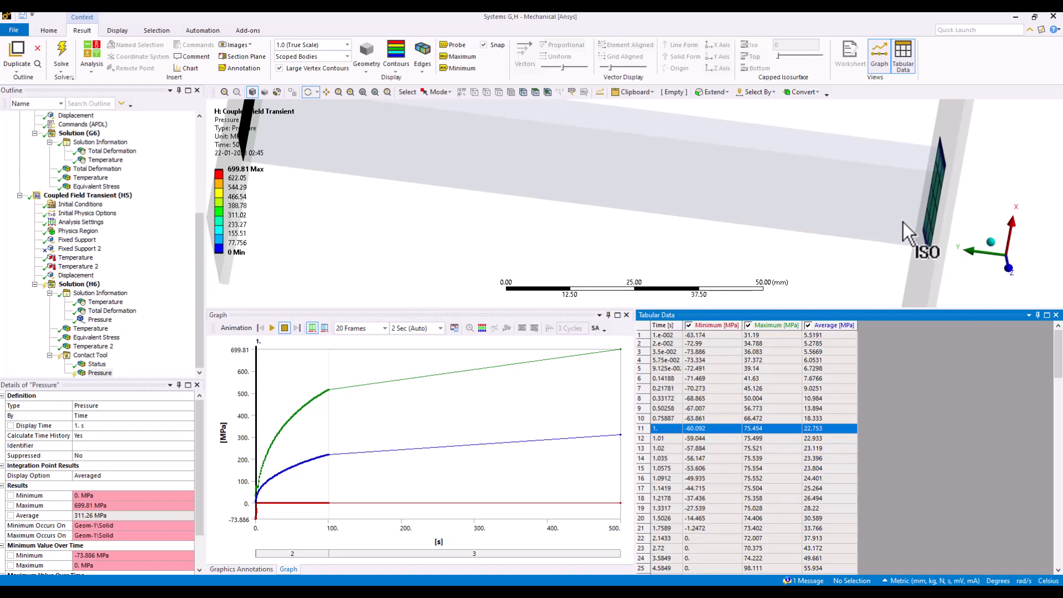
Examine the tabulated contact pressure values through 500 s and the contact faces at both ends of the beam
scroll(702, 461, "down", 20)
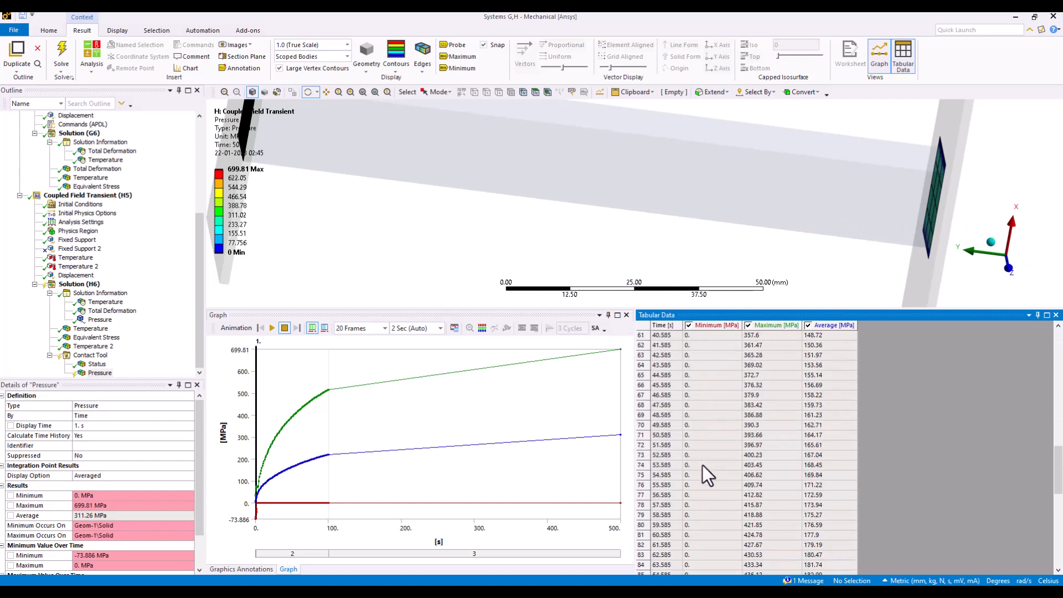
scroll(703, 465, "down", 3)
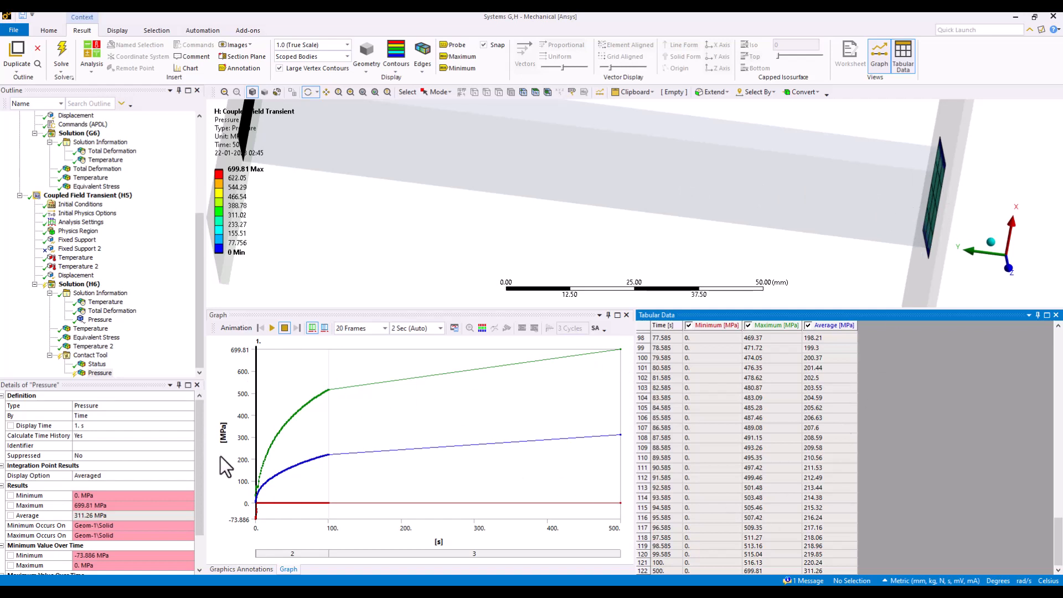
scroll(415, 204, "down", 5)
middle_click_drag(424, 198, 348, 212)
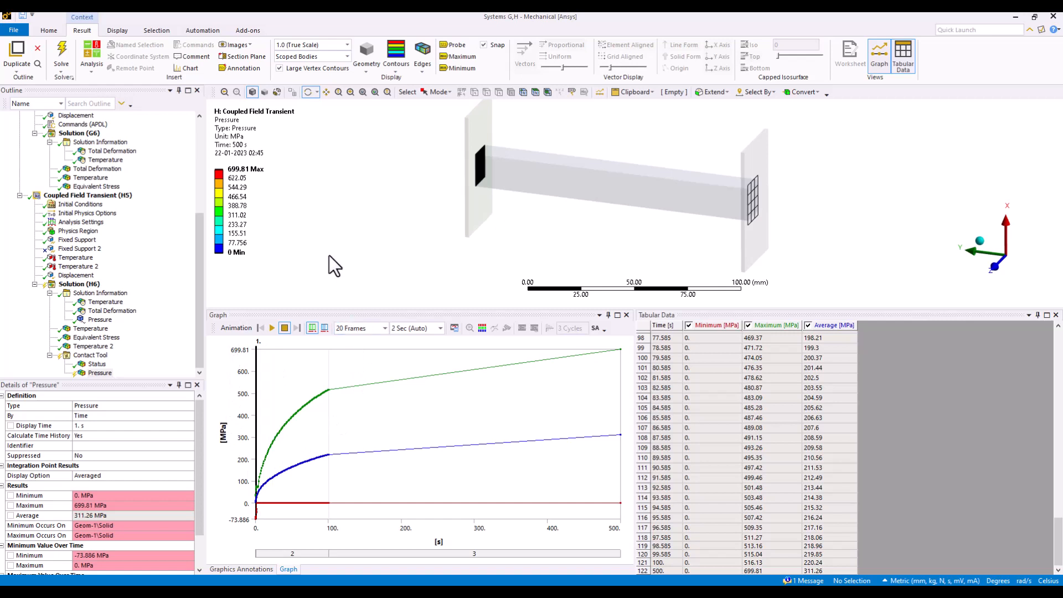
left_click_drag(414, 221, 474, 252)
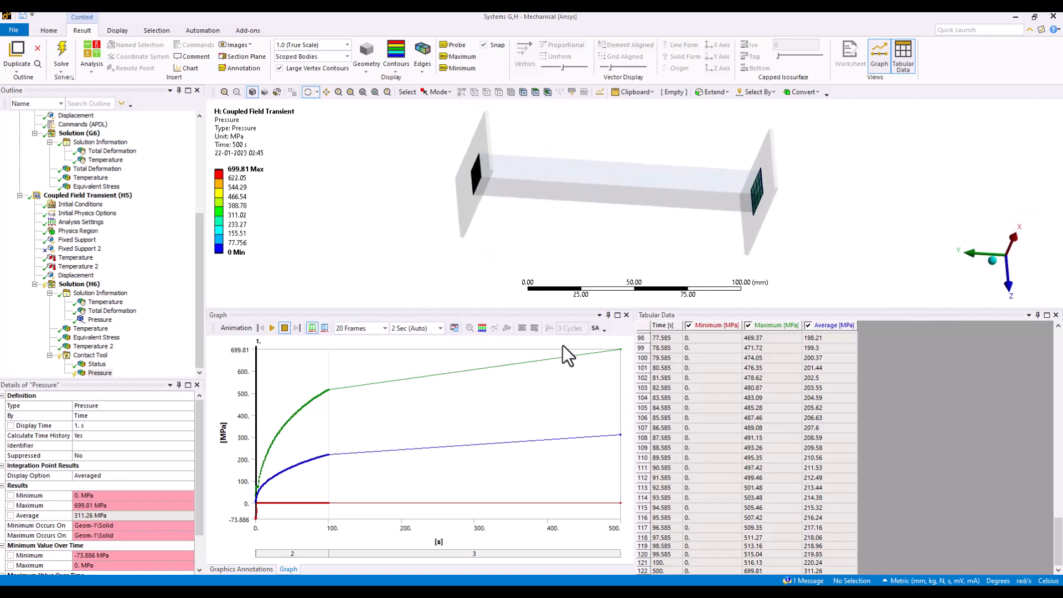
left_click_drag(628, 268, 579, 286)
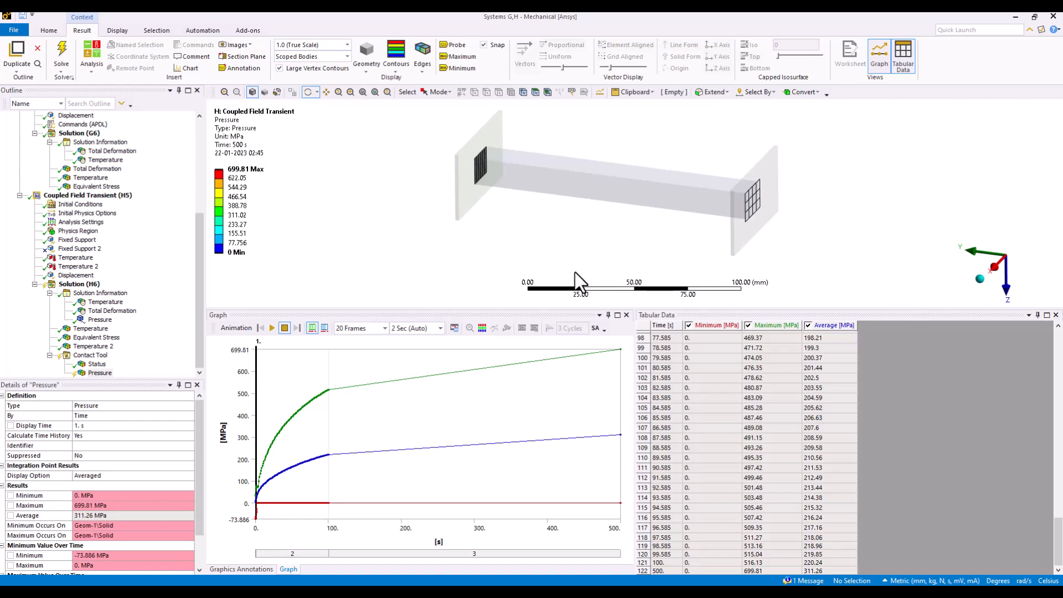